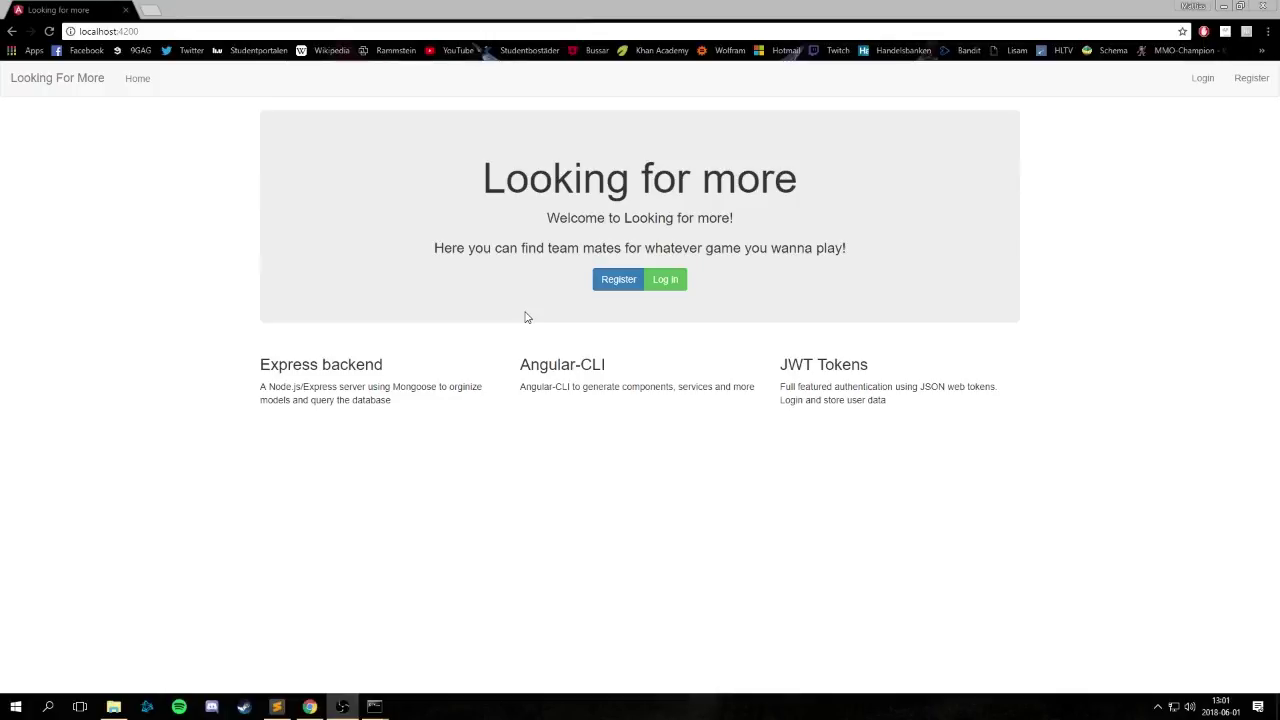
Go to localhost:4200/dashboard and open the Register form.
click(301, 35)
text(localhost:)
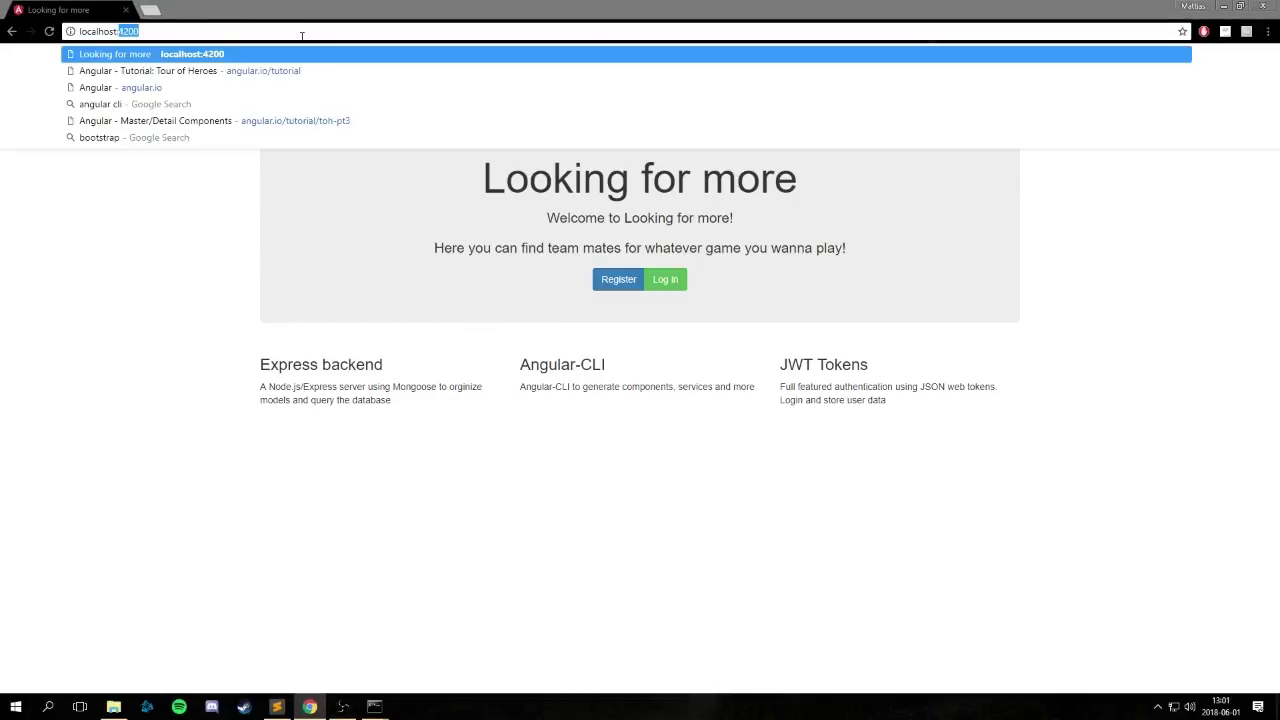
text(4200/dashb)
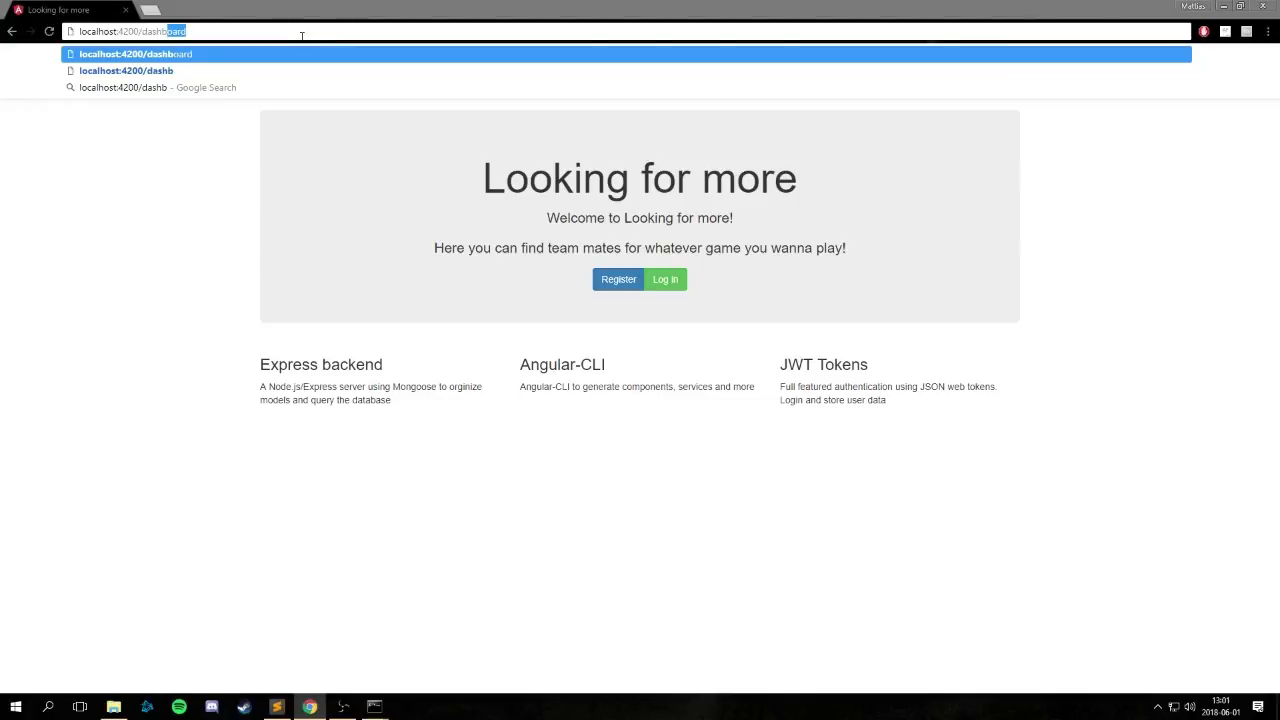
key(Return)
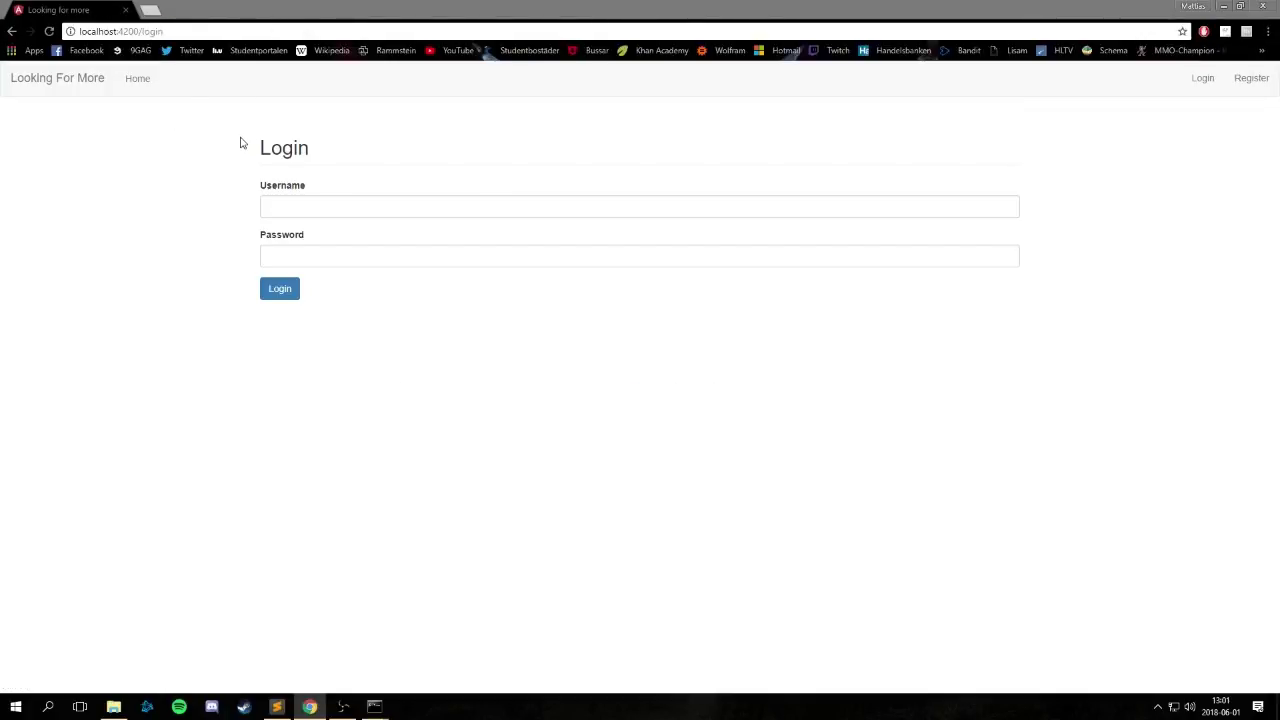
click(1254, 81)
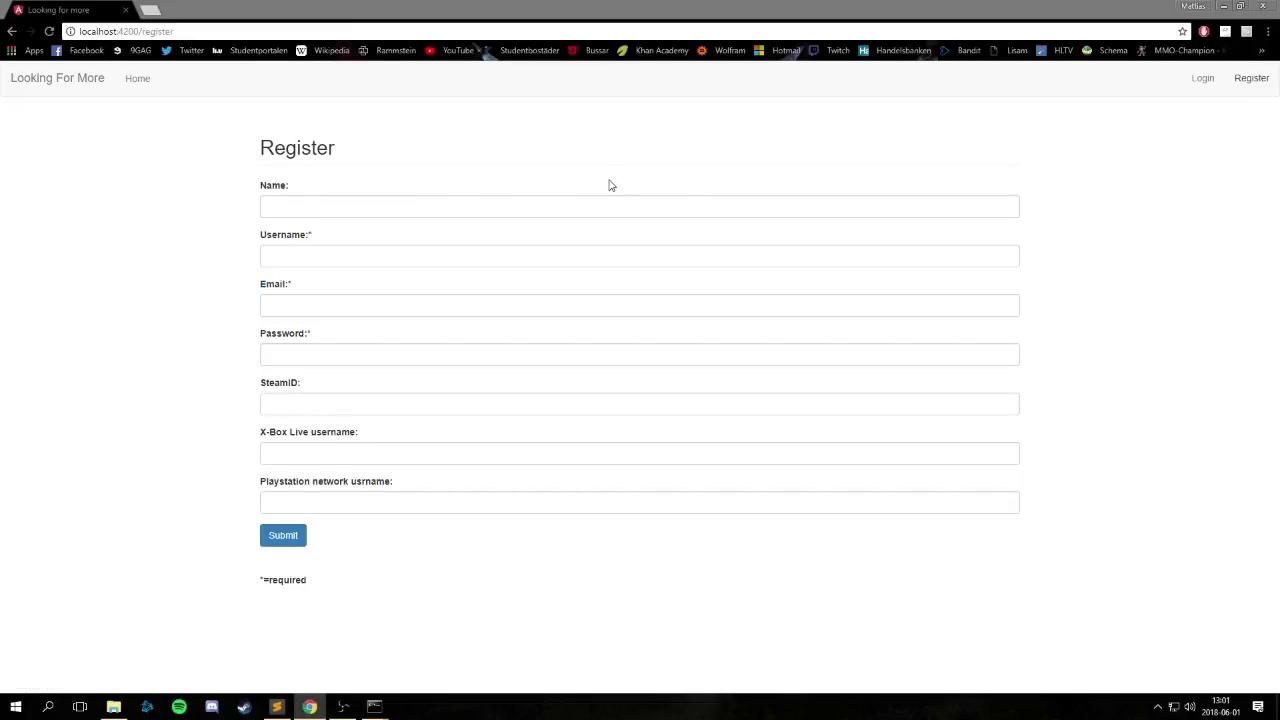
Fill the name and username from saved suggestions and enter 1234 as the email.
click(559, 200)
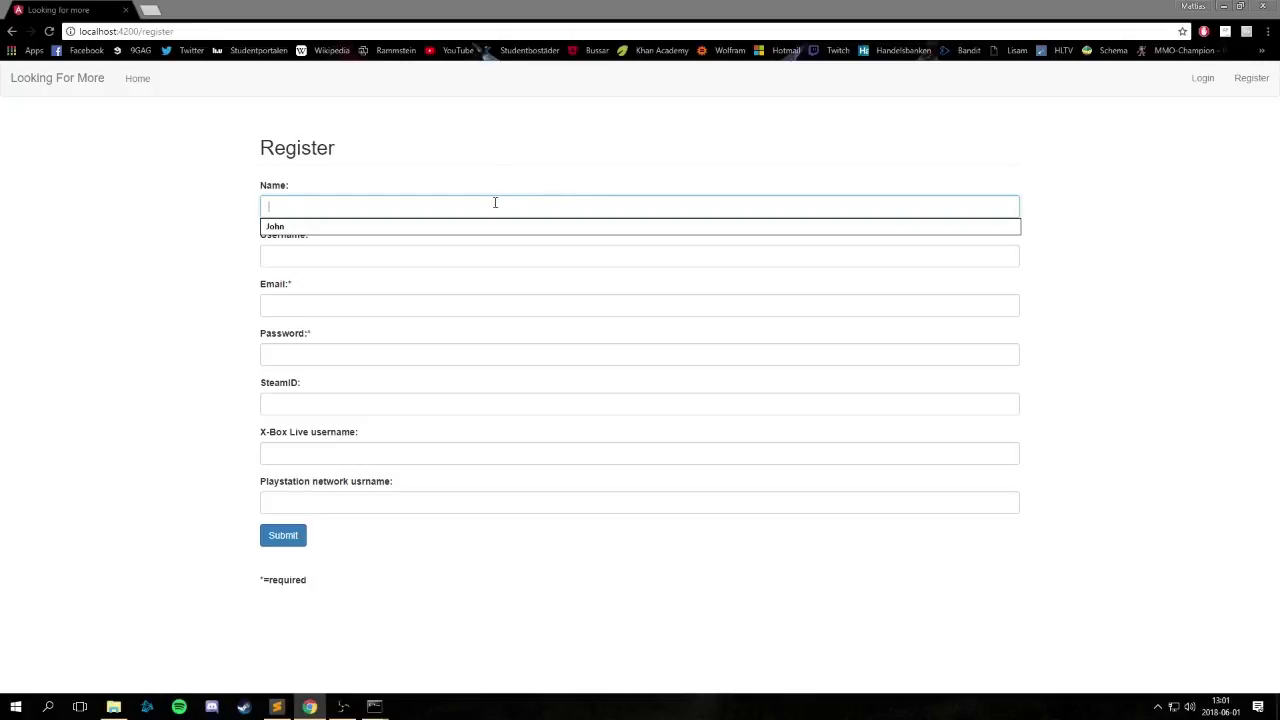
click(489, 234)
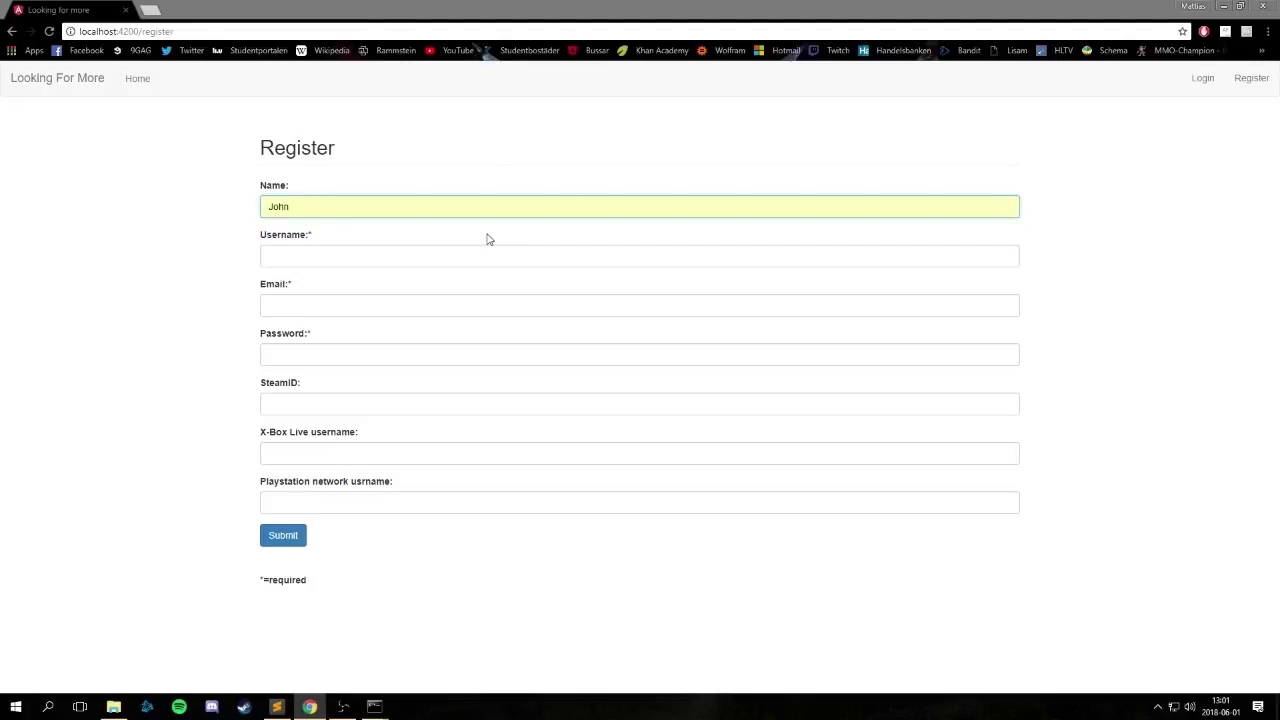
click(466, 254)
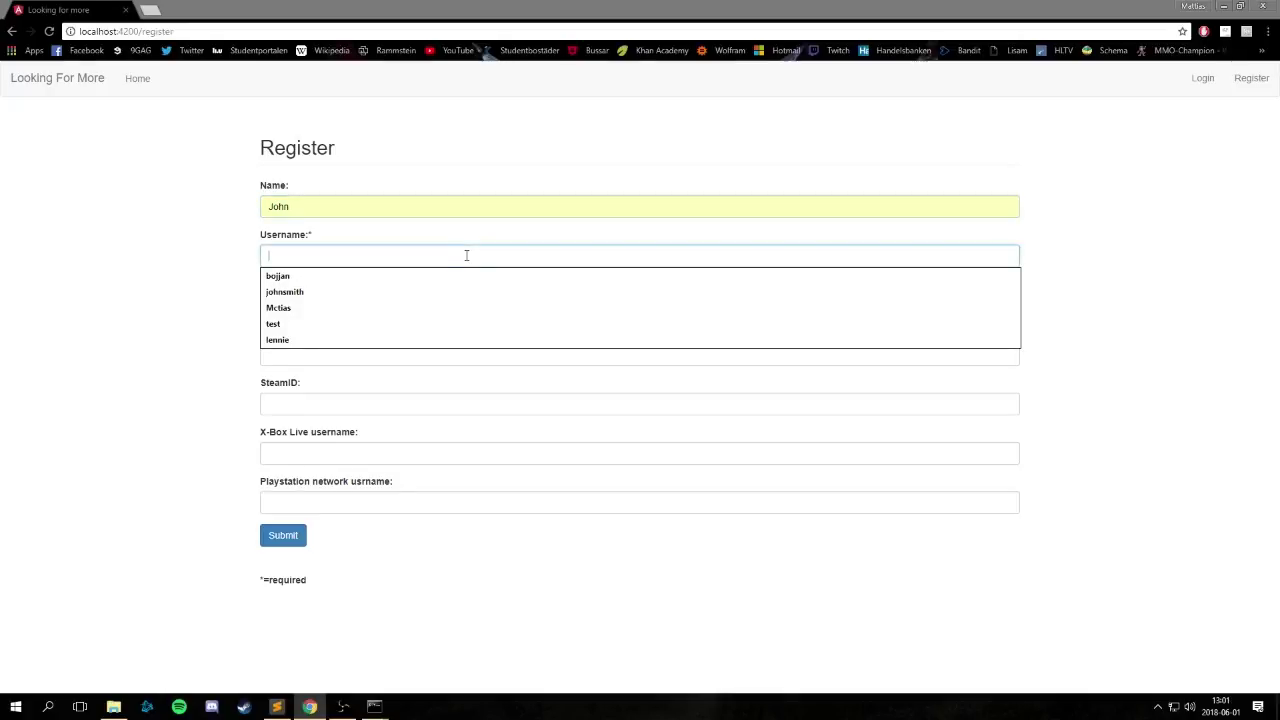
click(448, 295)
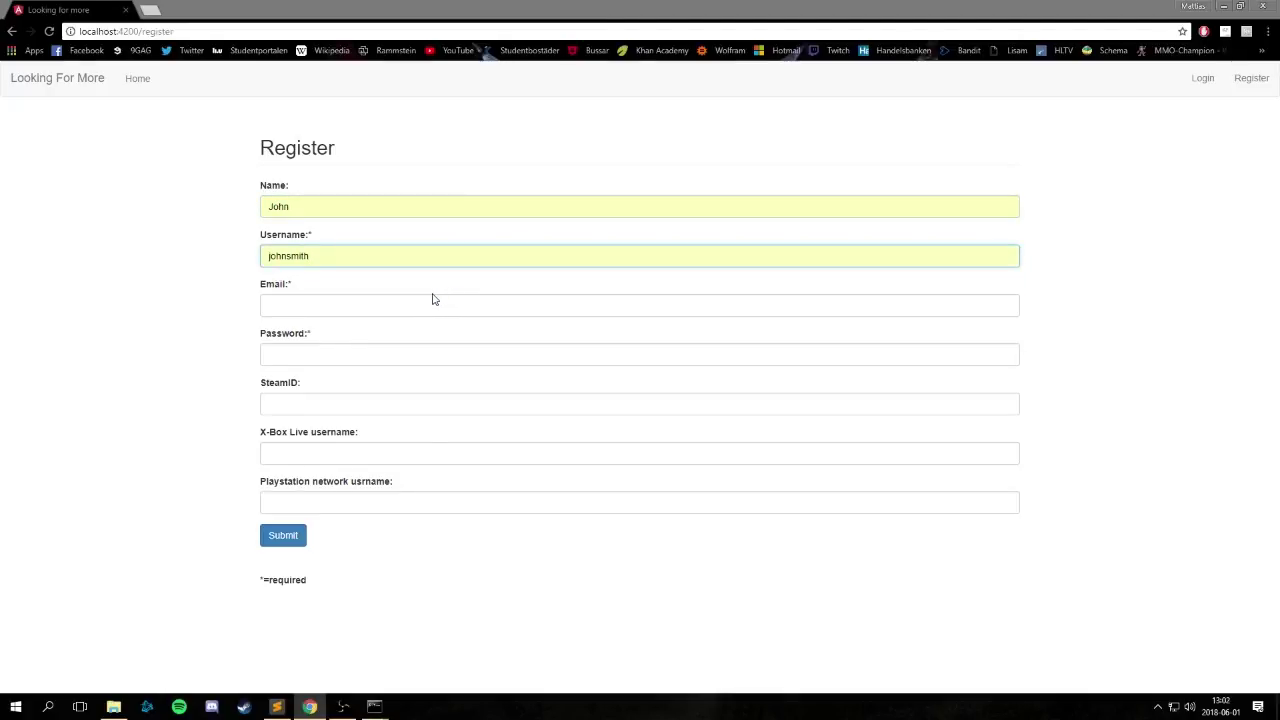
click(423, 309)
text(1234)
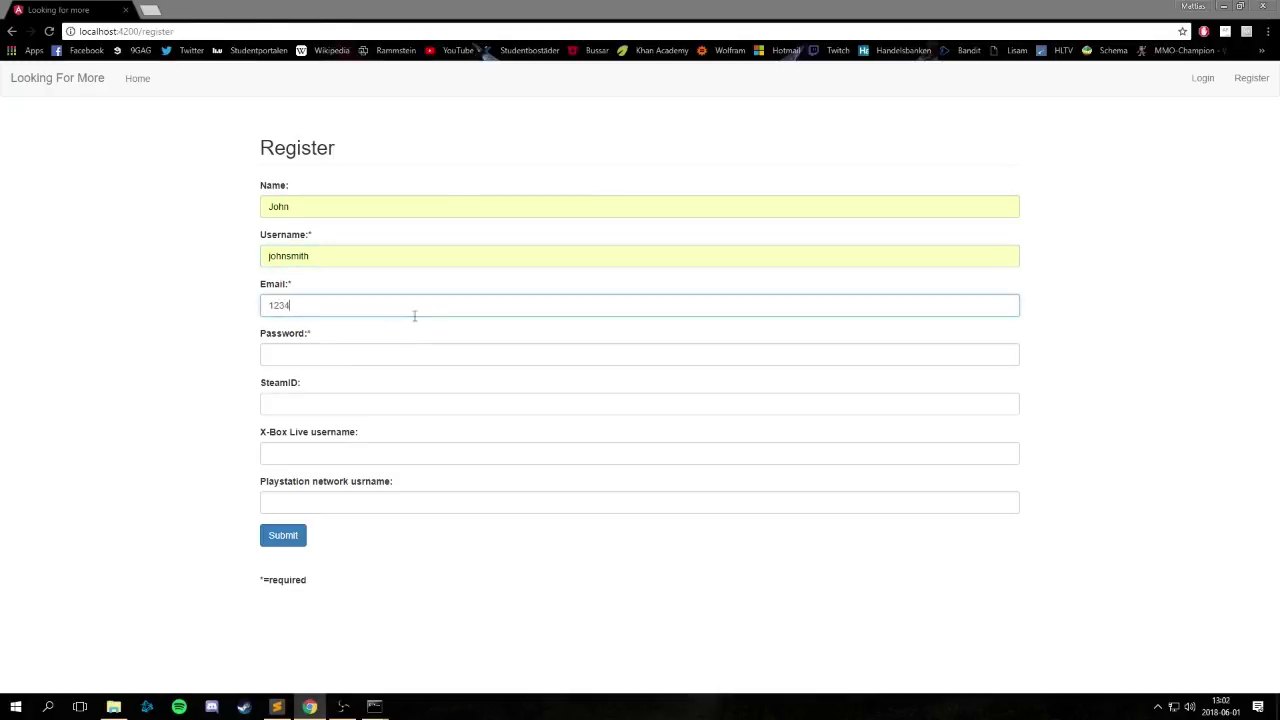
click(363, 350)
text(123)
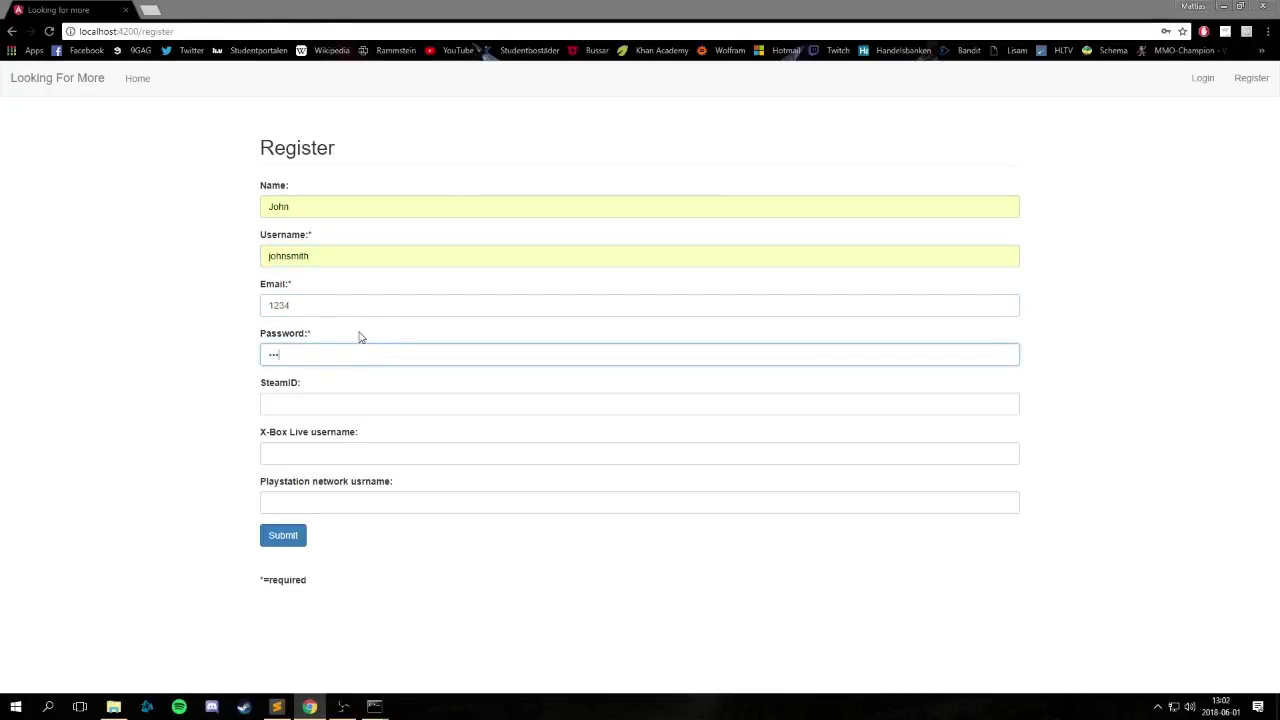
text(4)
key(Tab)
text(St)
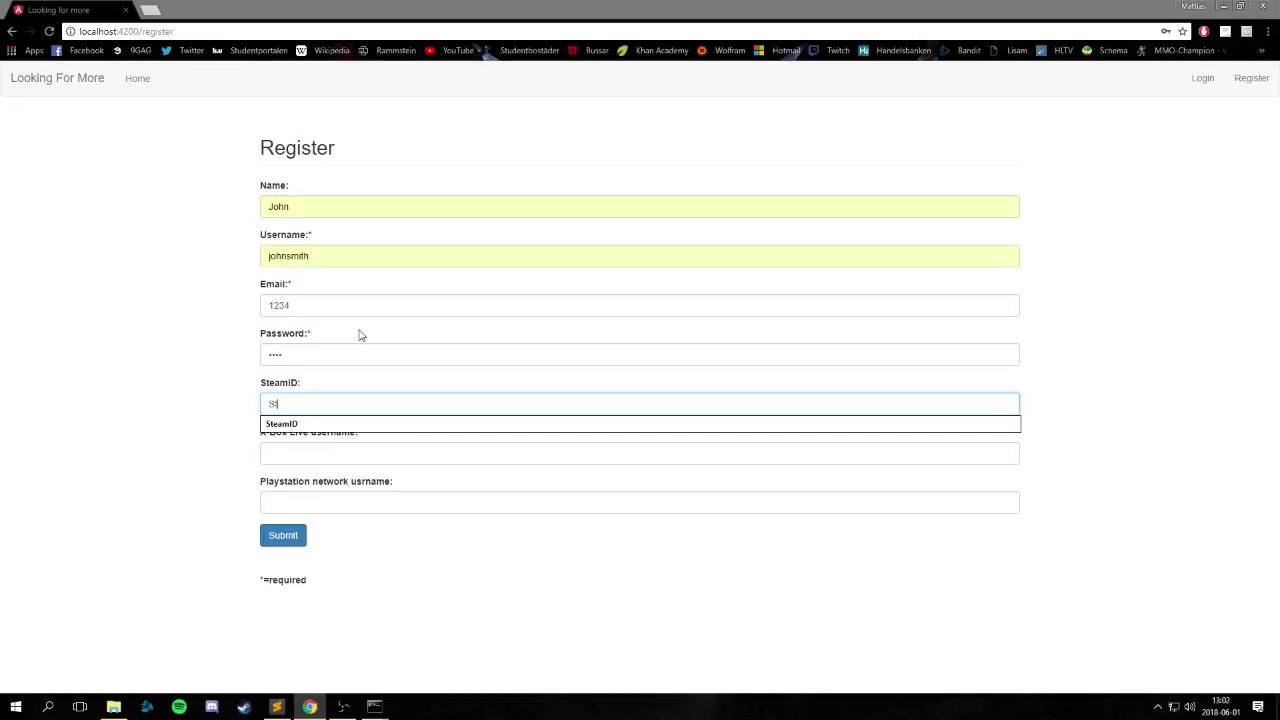
text(eam)
key(Down)
key(Return)
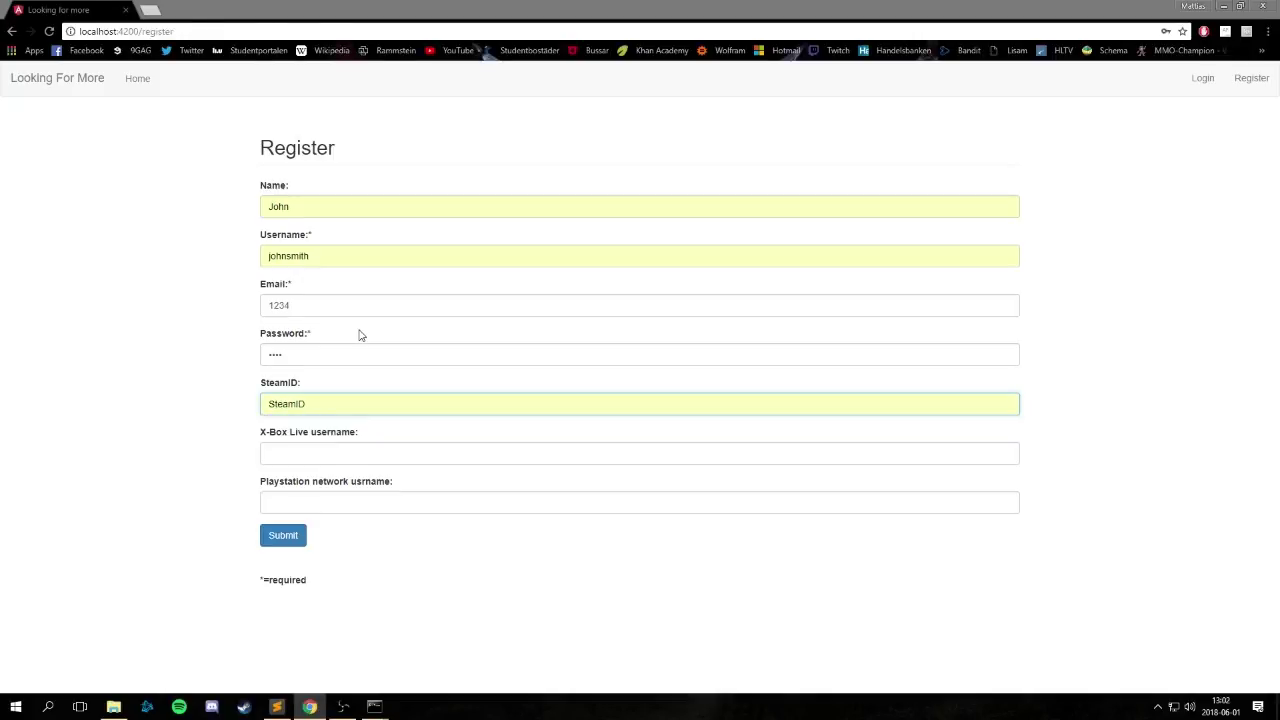
Enter Xbox and Playstation as the console usernames, capitalising Playstation.
key(Tab)
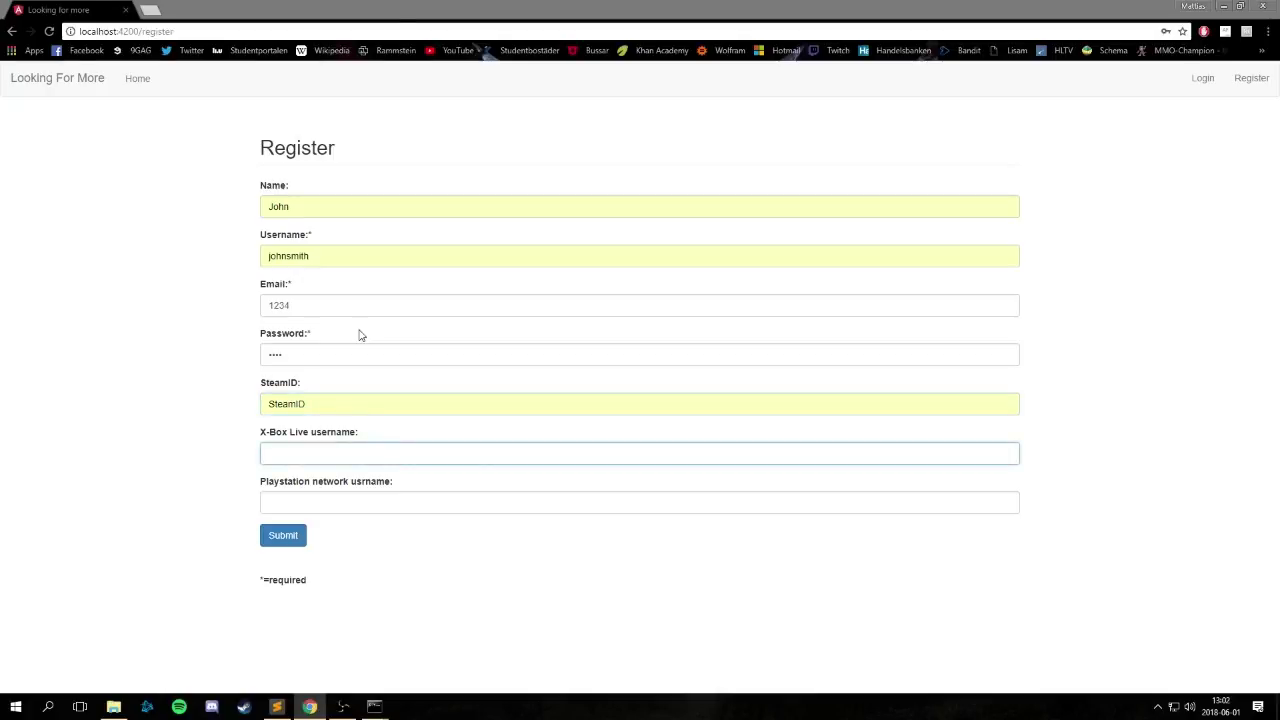
text(Xbox)
key(Tab)
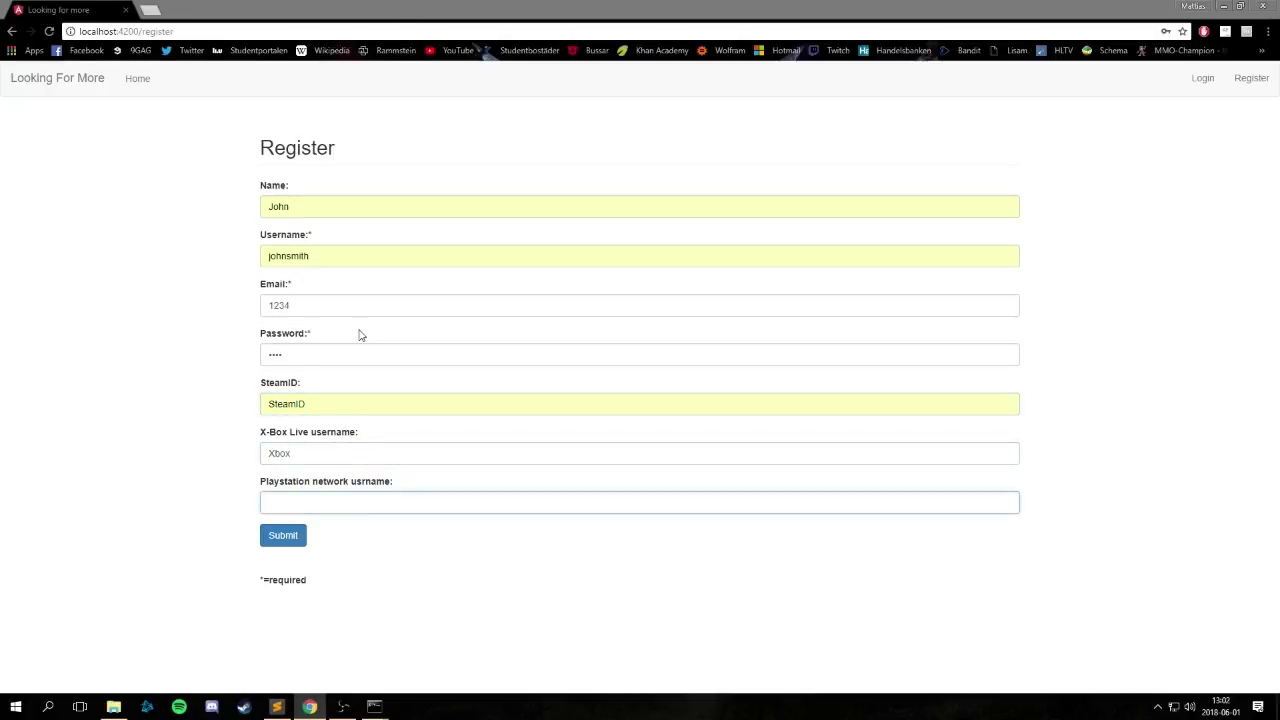
text(playstation)
drag(272, 502, 260, 505)
click(260, 505)
key(Delete)
text(P)
click(284, 538)
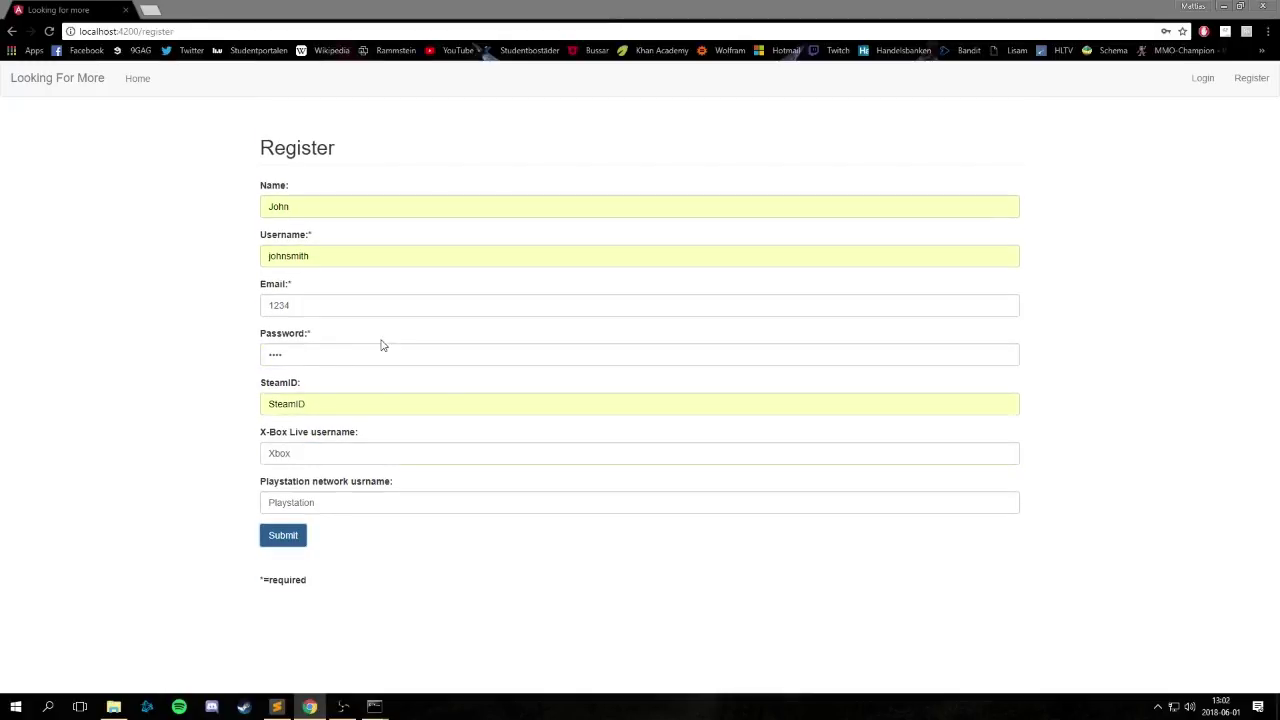
double_click(366, 309)
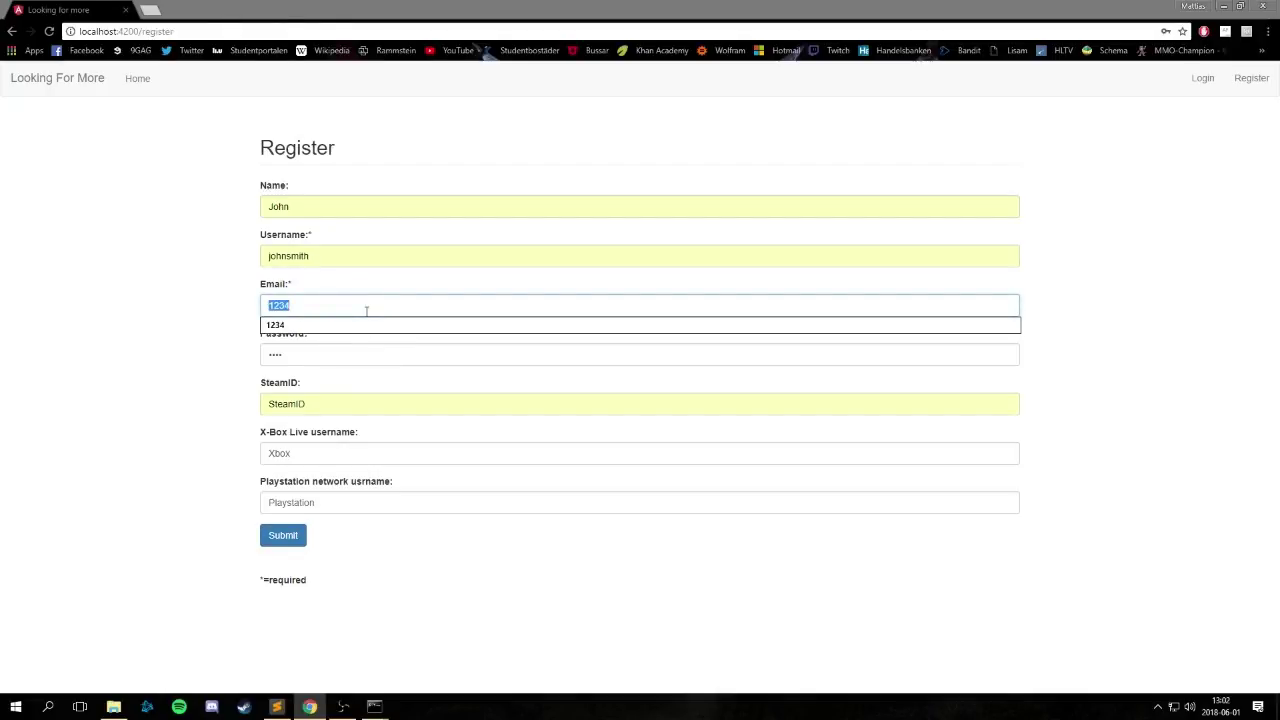
text(test1223)
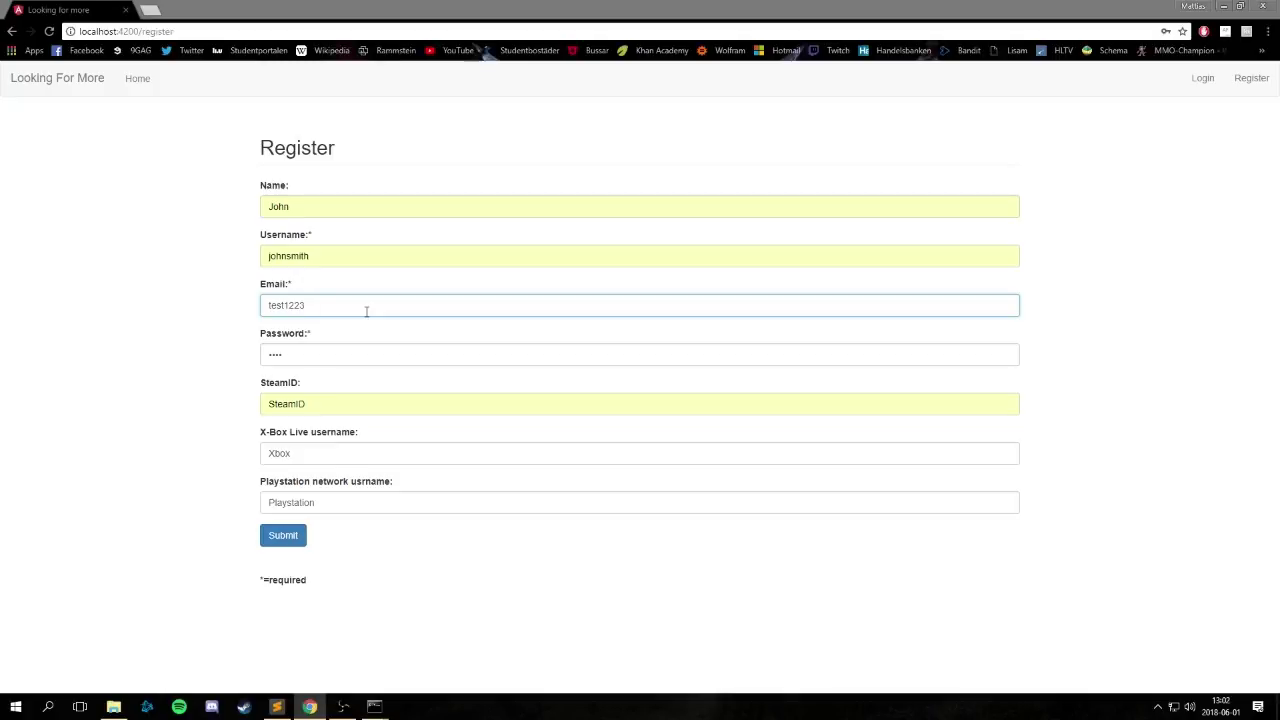
text(@test.com)
Change the username to Mctias, resubmit, then change it to johnsmith.
click(376, 259)
key(ctrl+a)
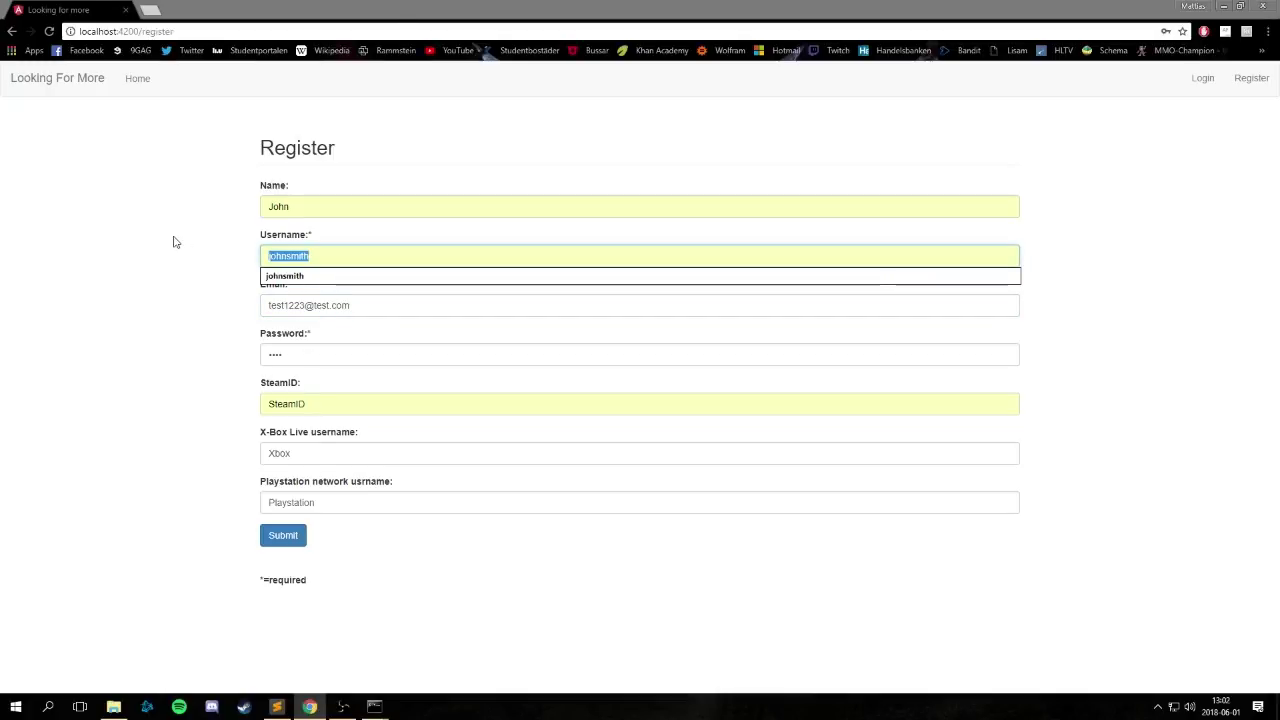
text(Mctias)
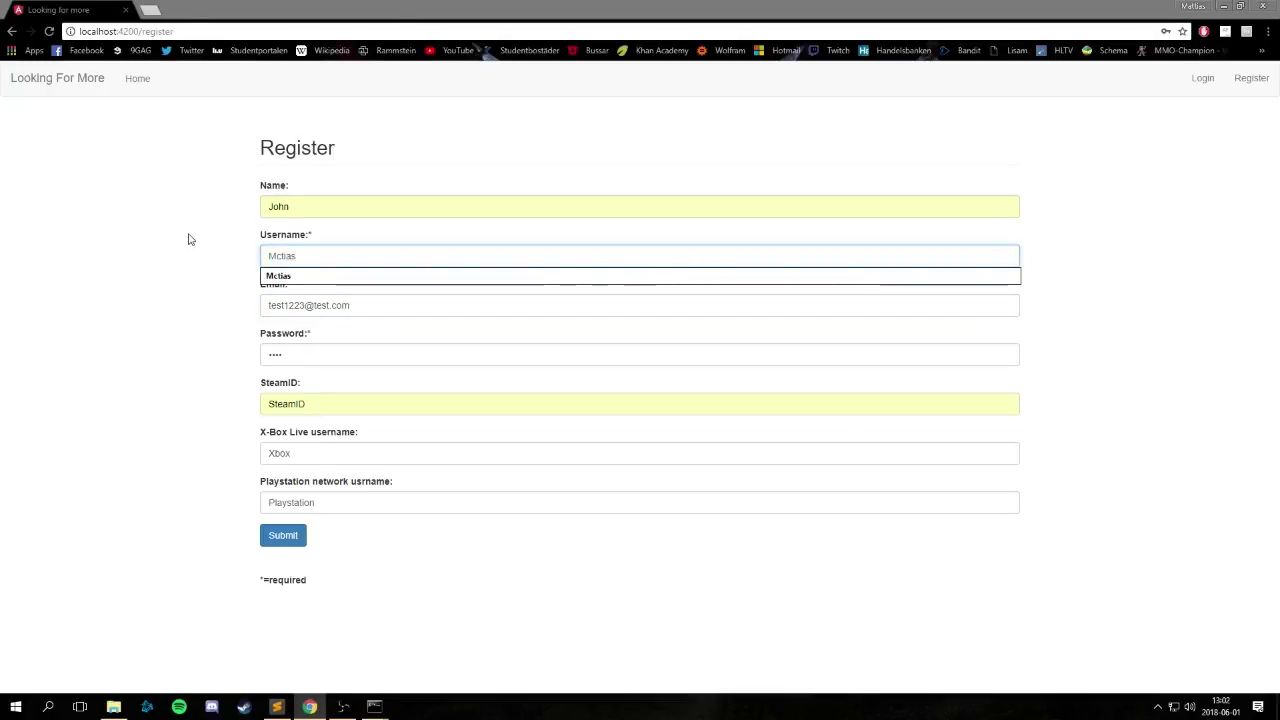
click(284, 536)
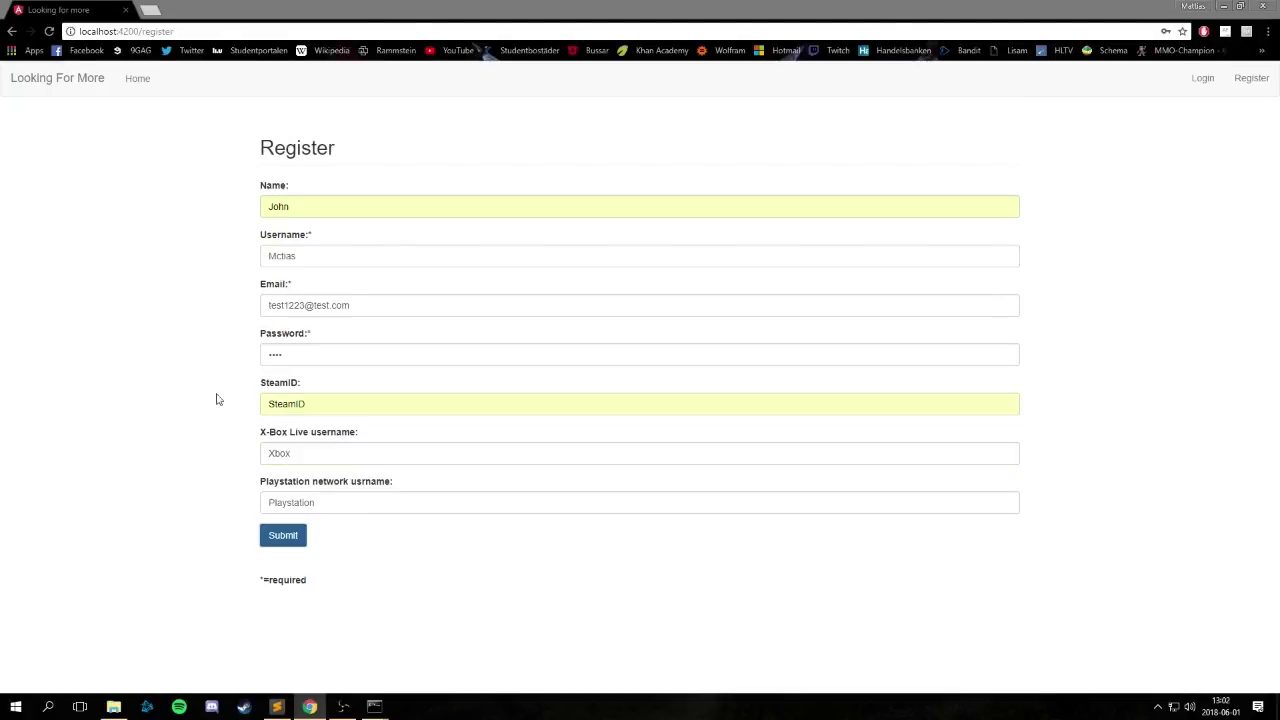
double_click(377, 252)
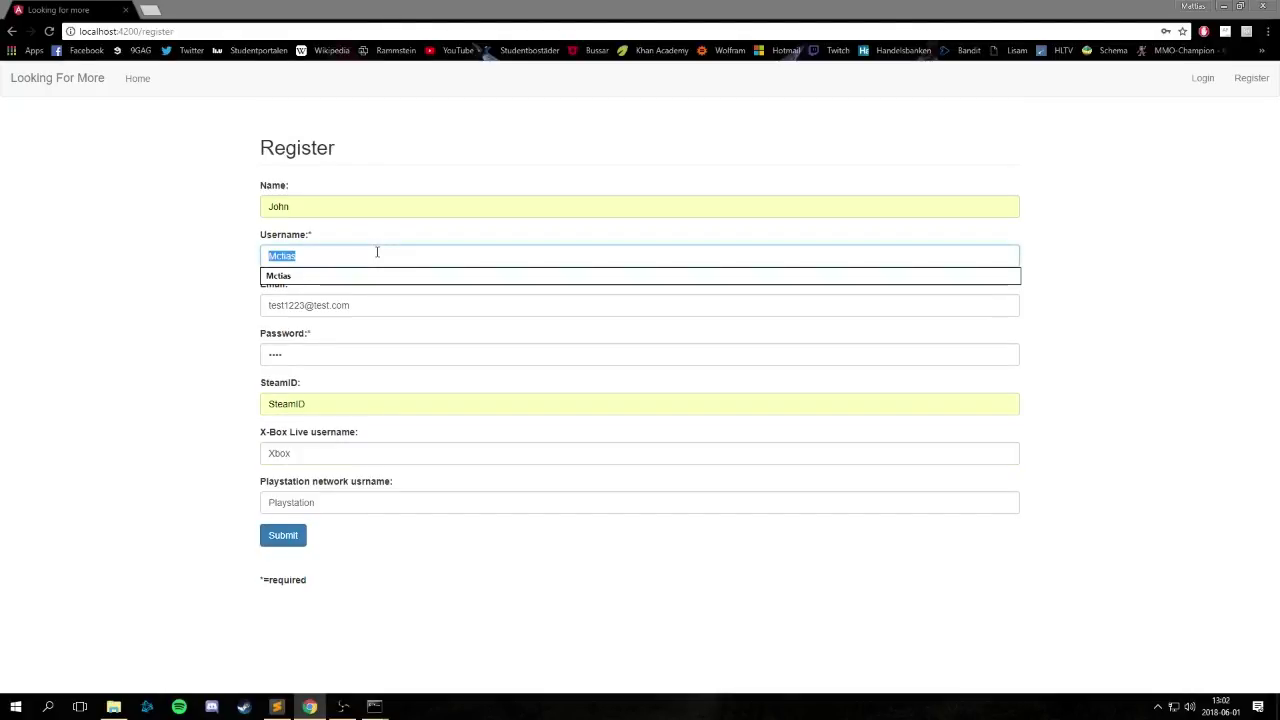
text(johnsmith)
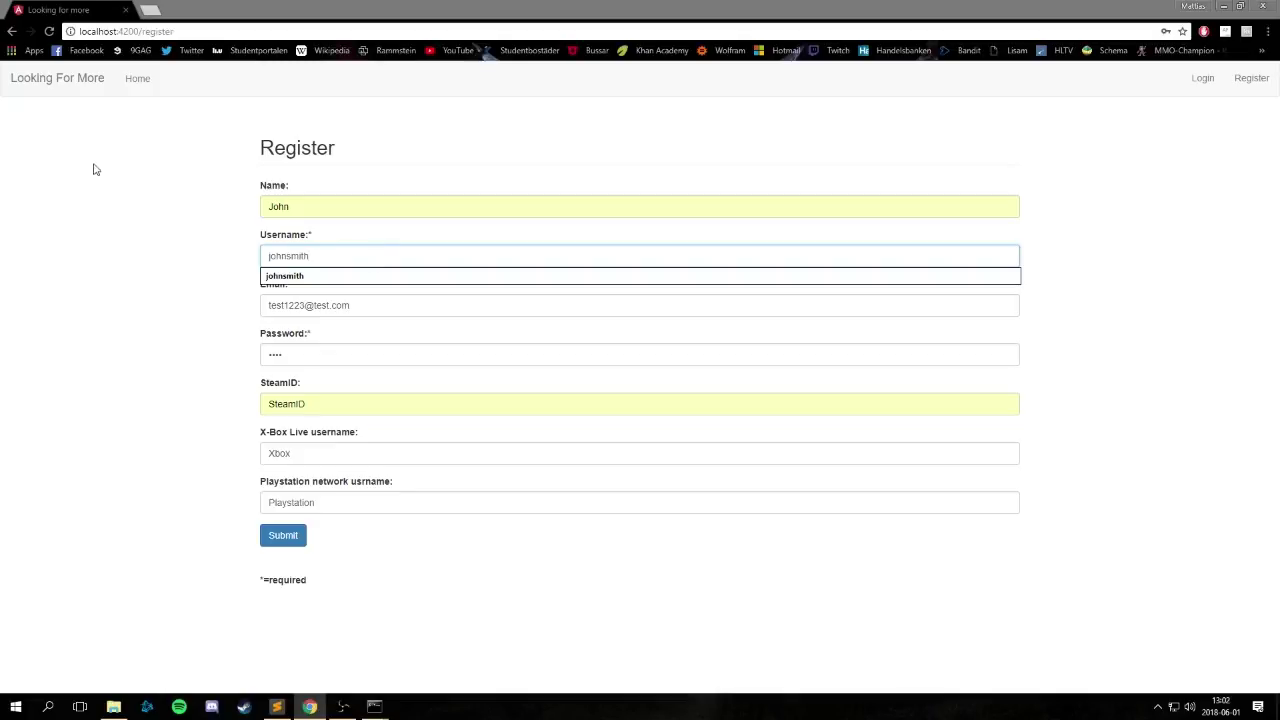
click(125, 264)
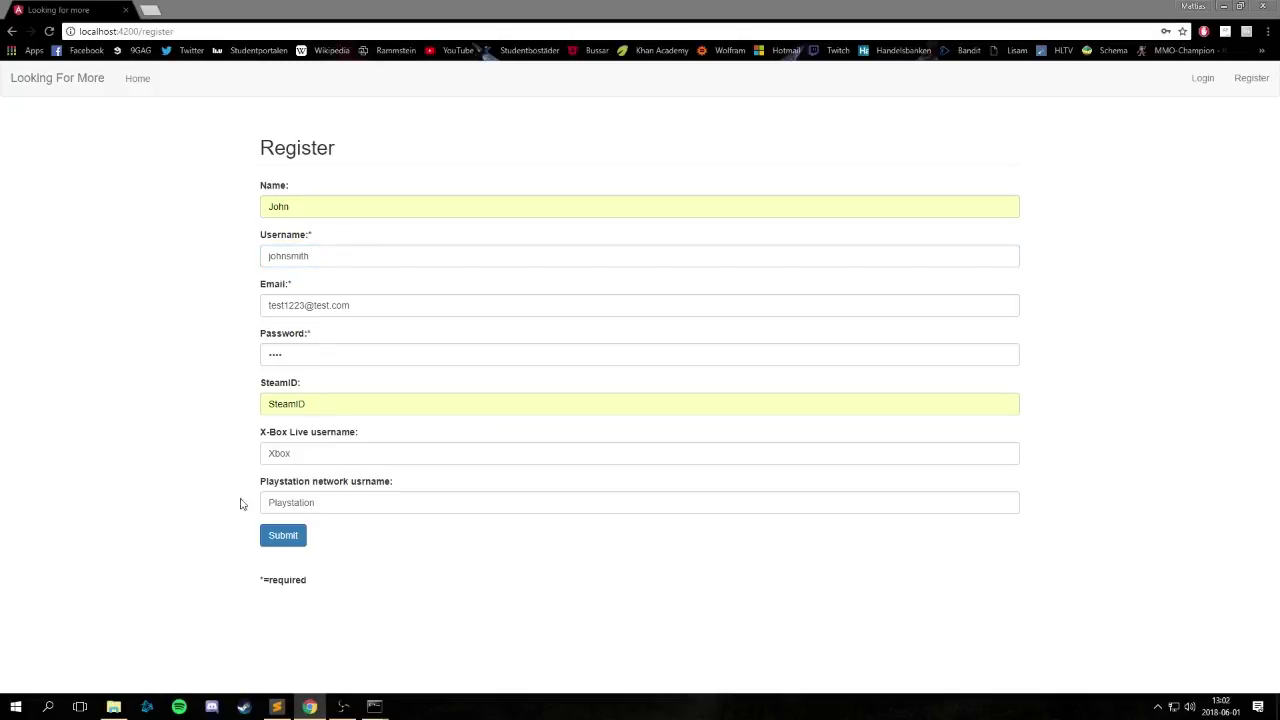
click(270, 543)
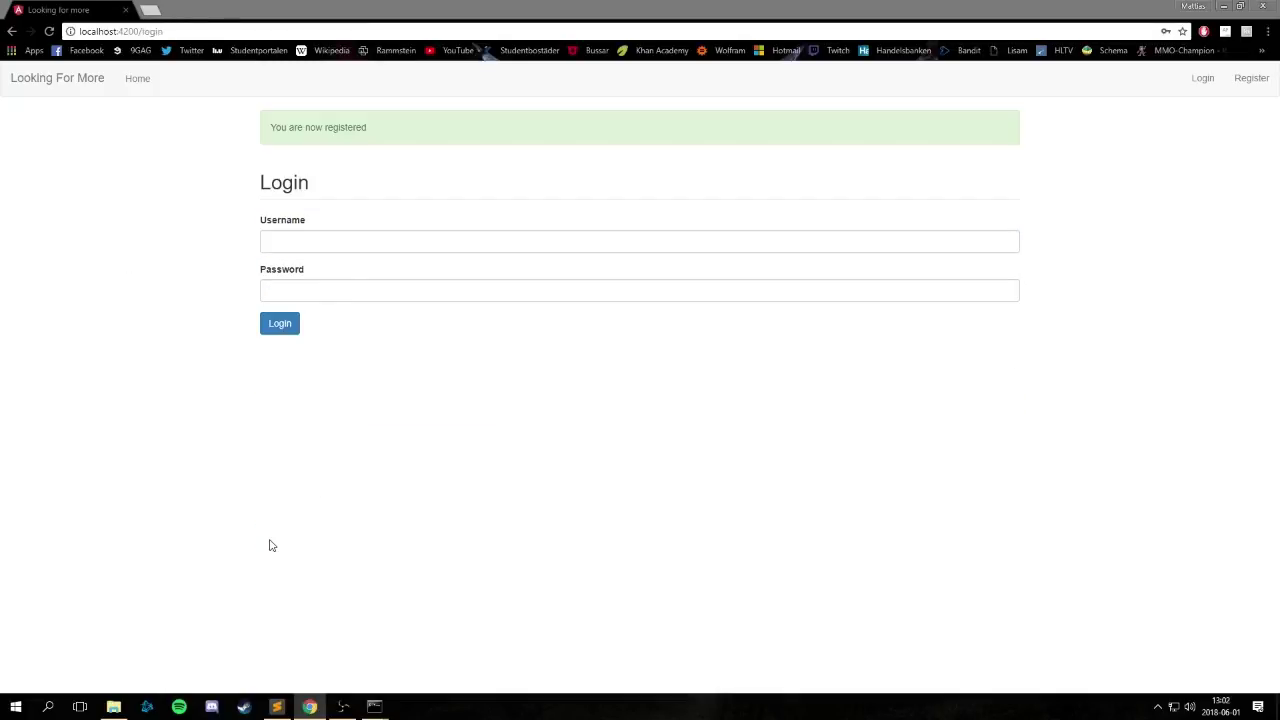
drag(354, 275, 343, 251)
click(343, 248)
click(341, 276)
click(343, 259)
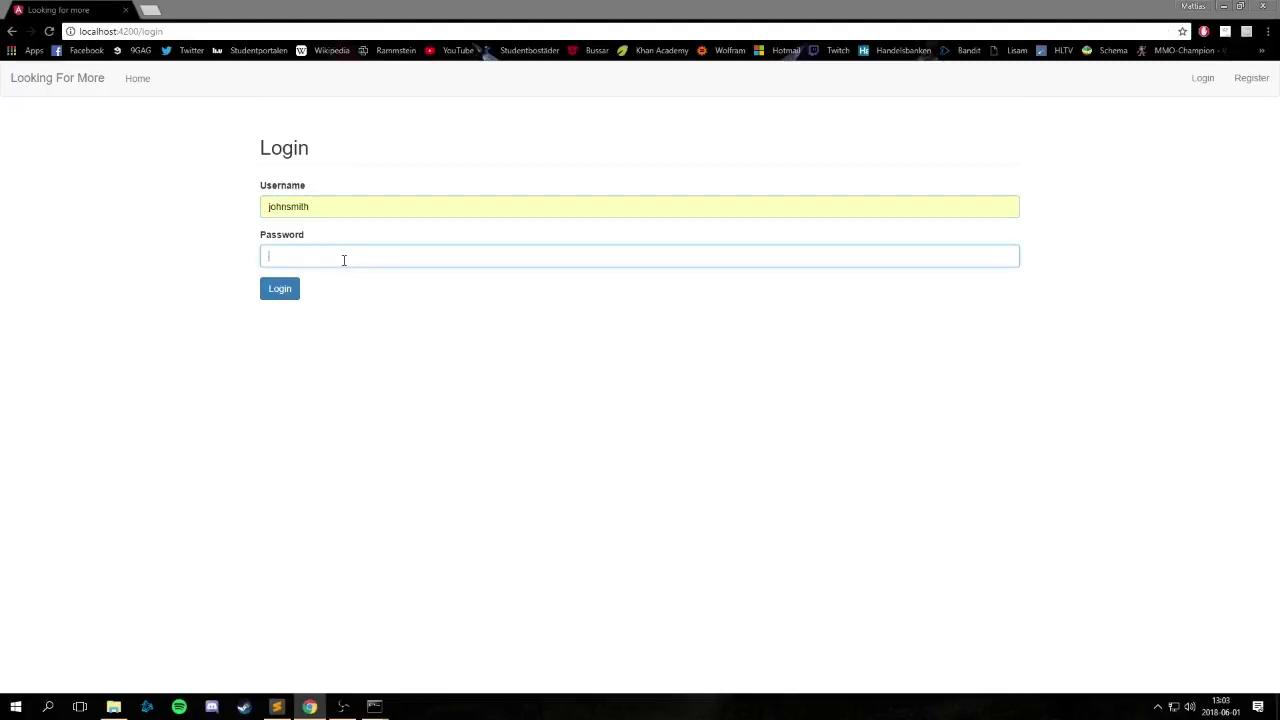
text(123)
click(289, 289)
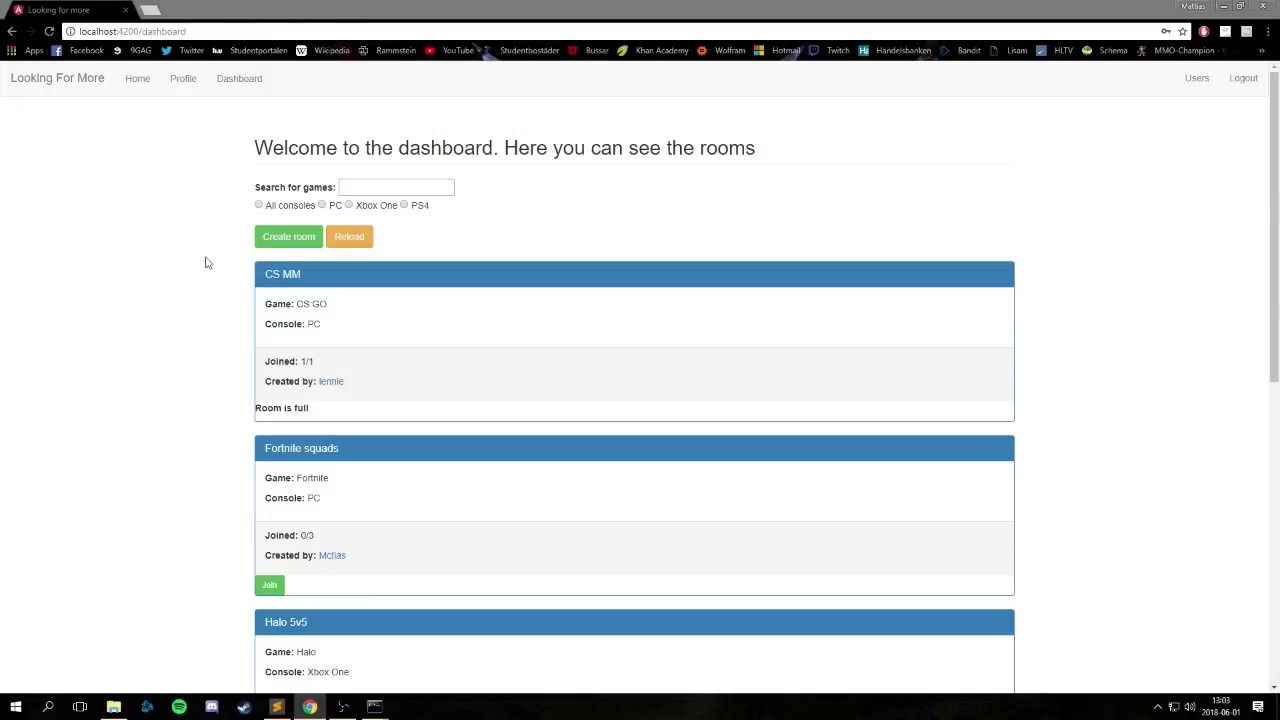
Filter rooms to PC, then search for fortnite and clear the search.
click(322, 206)
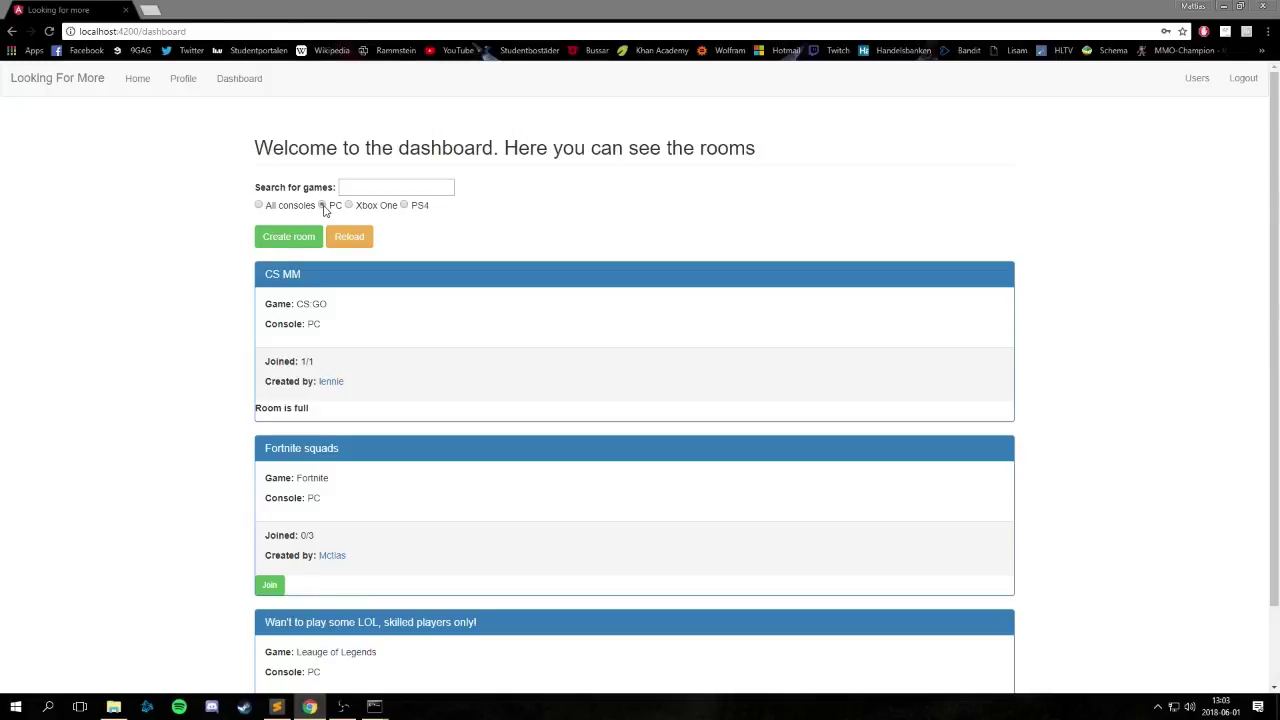
scroll(228, 311, down, 1)
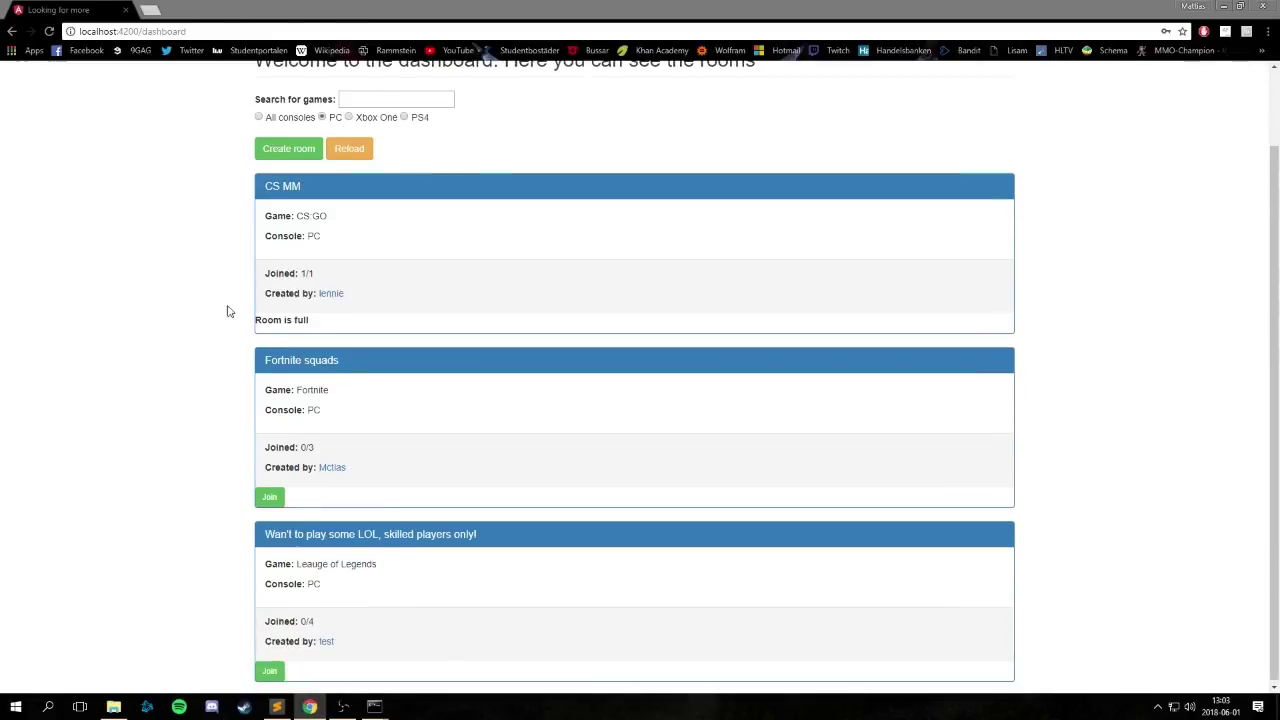
scroll(63, 511, up, 1)
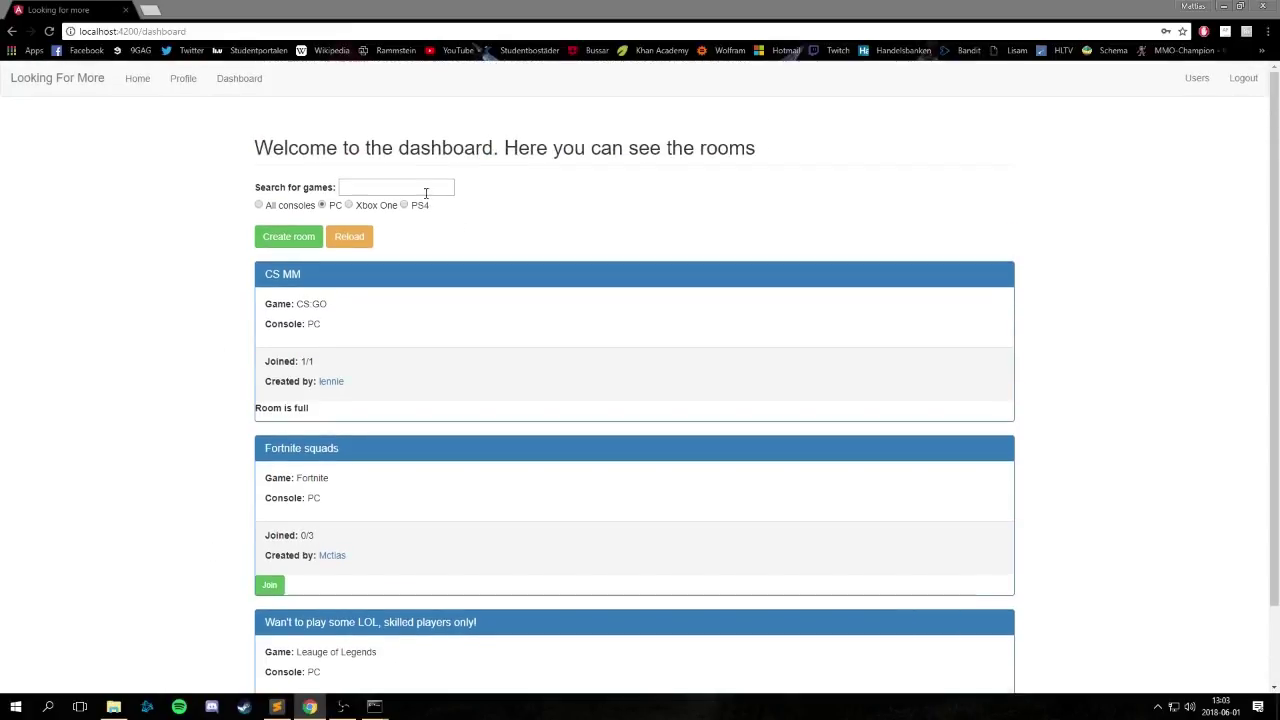
click(425, 193)
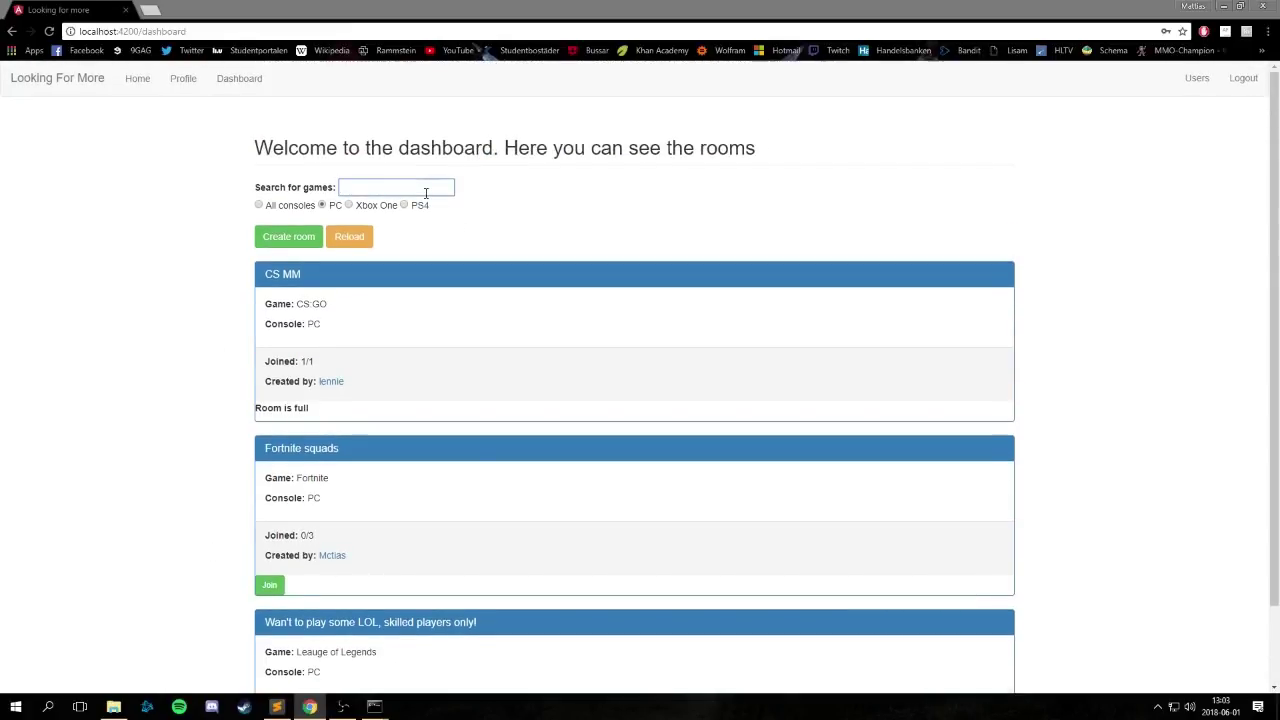
text(fortni)
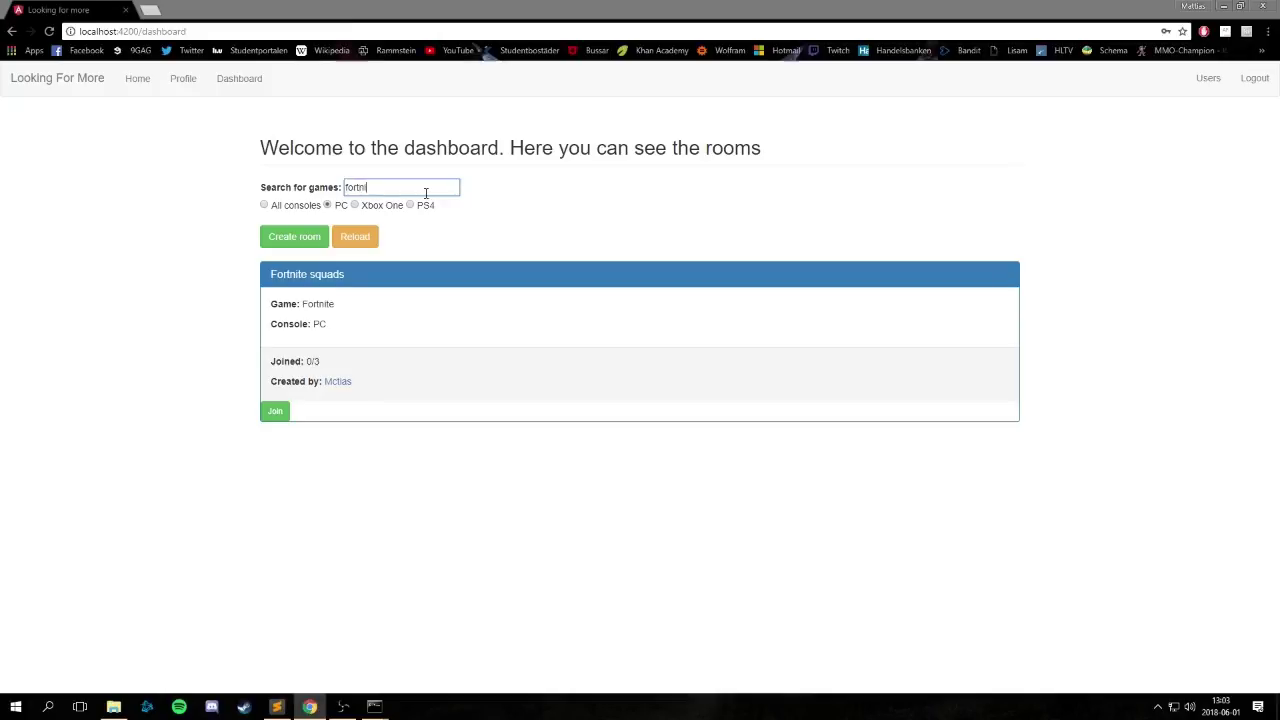
text(te)
key(BackSpace)
key(BackSpace)
key(BackSpace)
key(BackSpace)
key(BackSpace)
key(BackSpace)
key(BackSpace)
key(BackSpace)
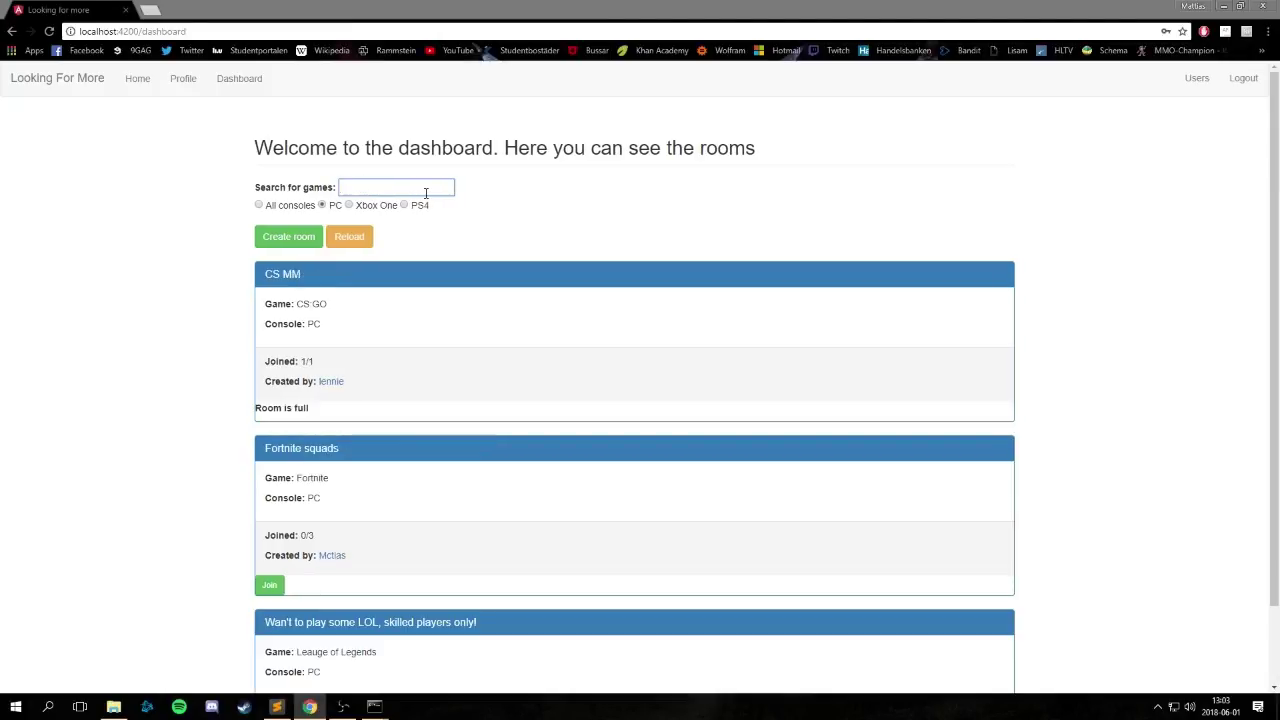
Try the Xbox One and PS4 filters, then show rooms for all consoles.
click(349, 204)
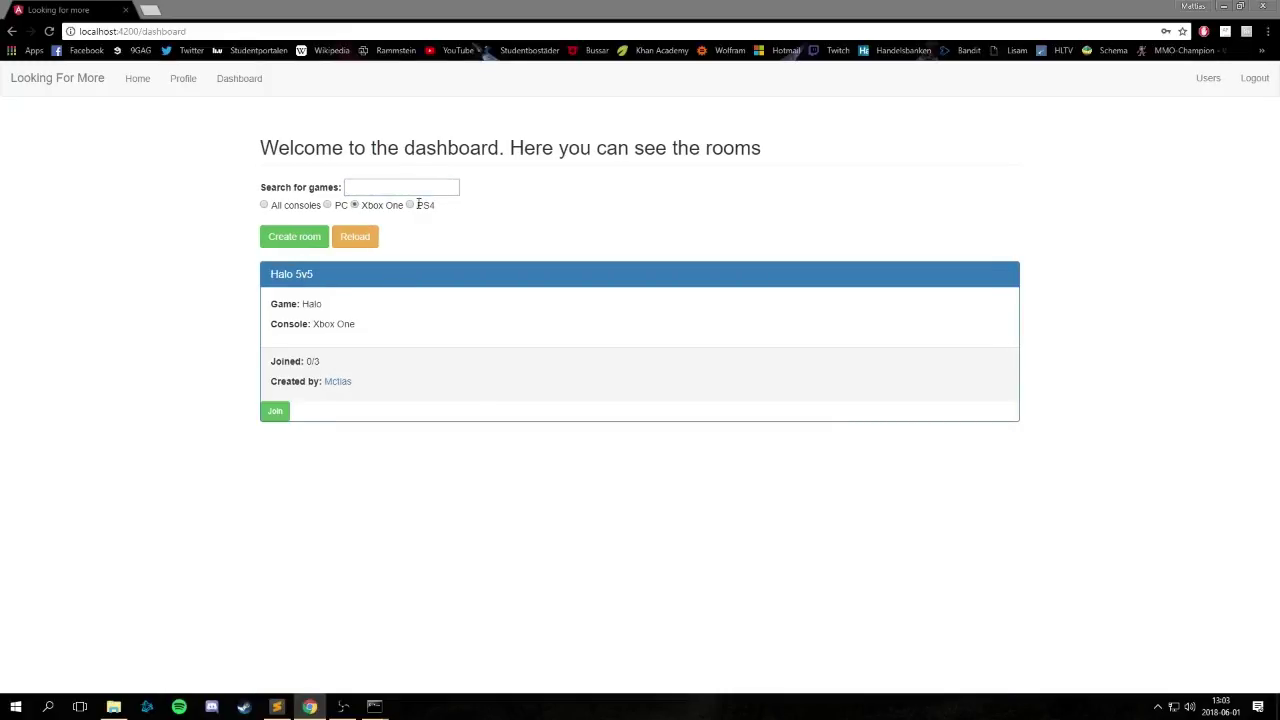
click(418, 204)
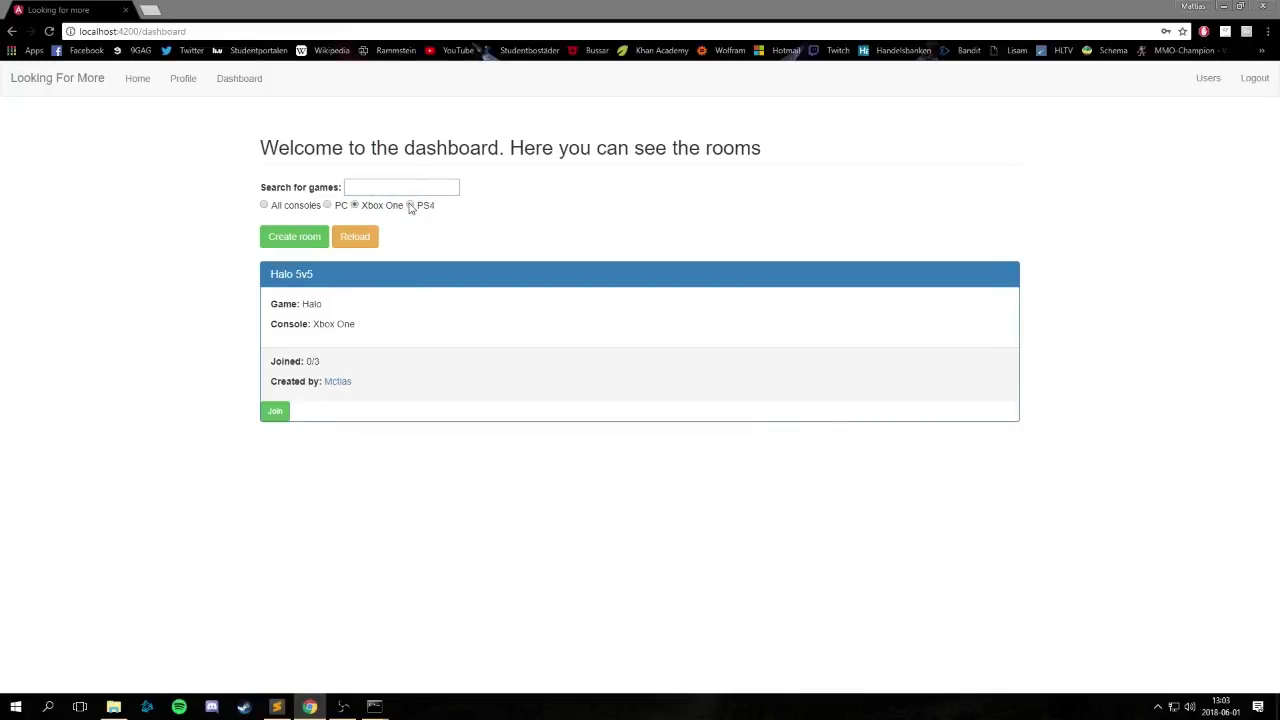
click(264, 205)
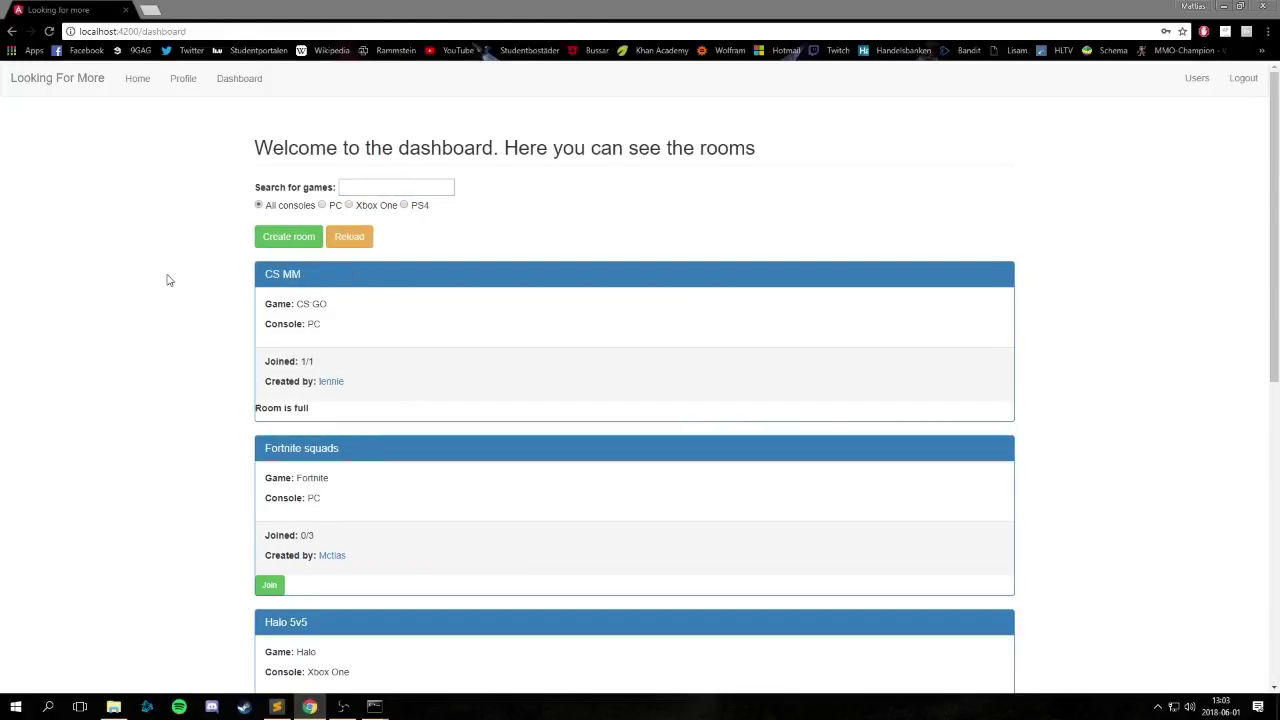
scroll(166, 284, down, 2)
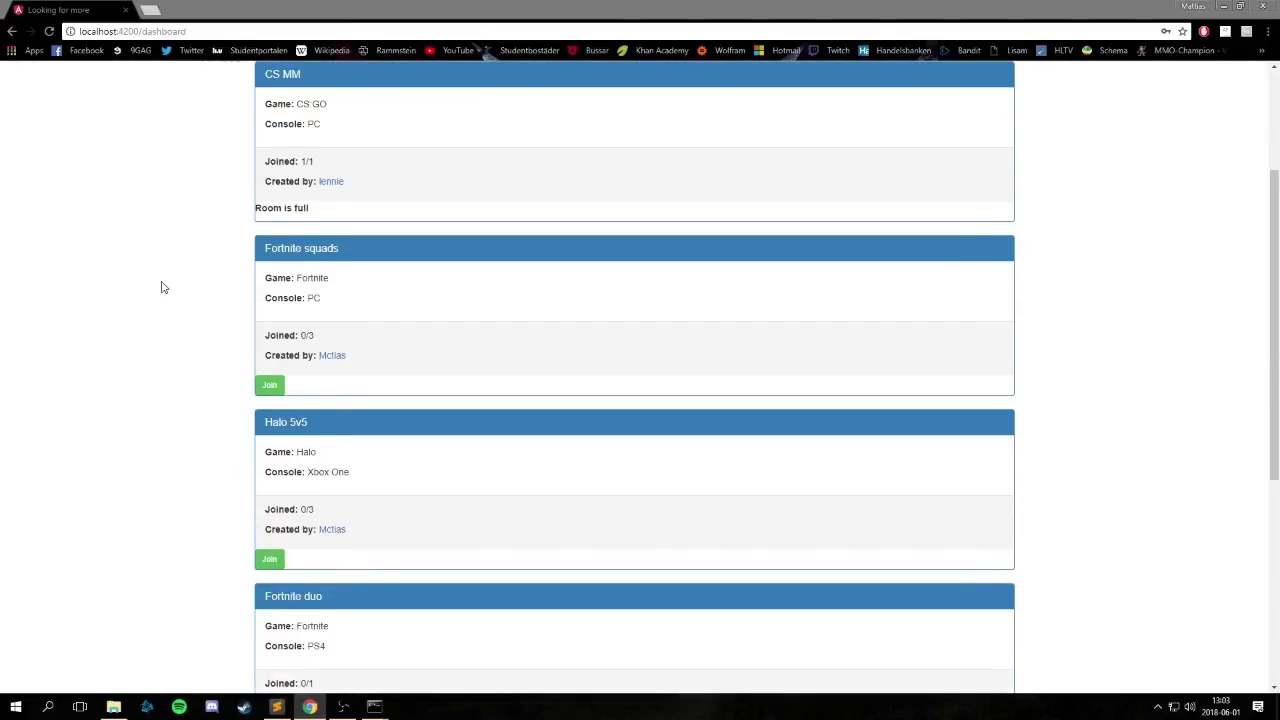
Join Fortnite squads and expand its card to read description, skill and comment.
click(269, 390)
mouse_move(282, 335)
click(315, 258)
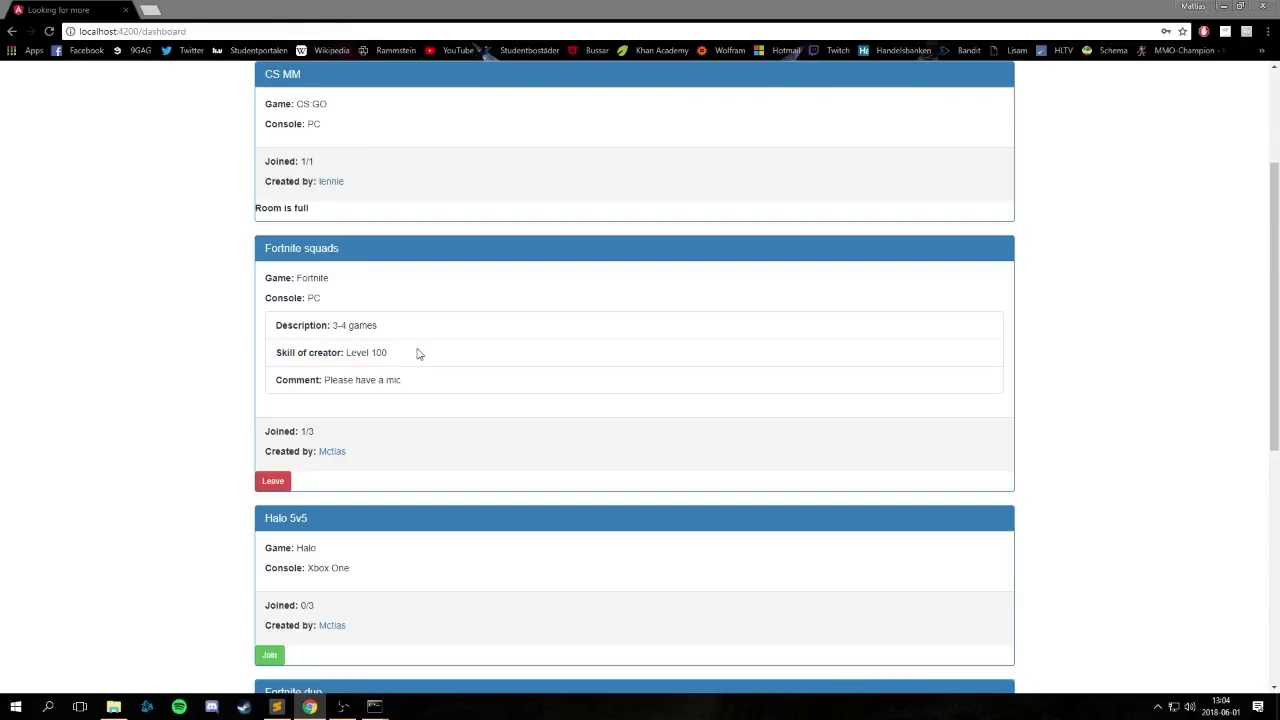
drag(449, 382, 263, 376)
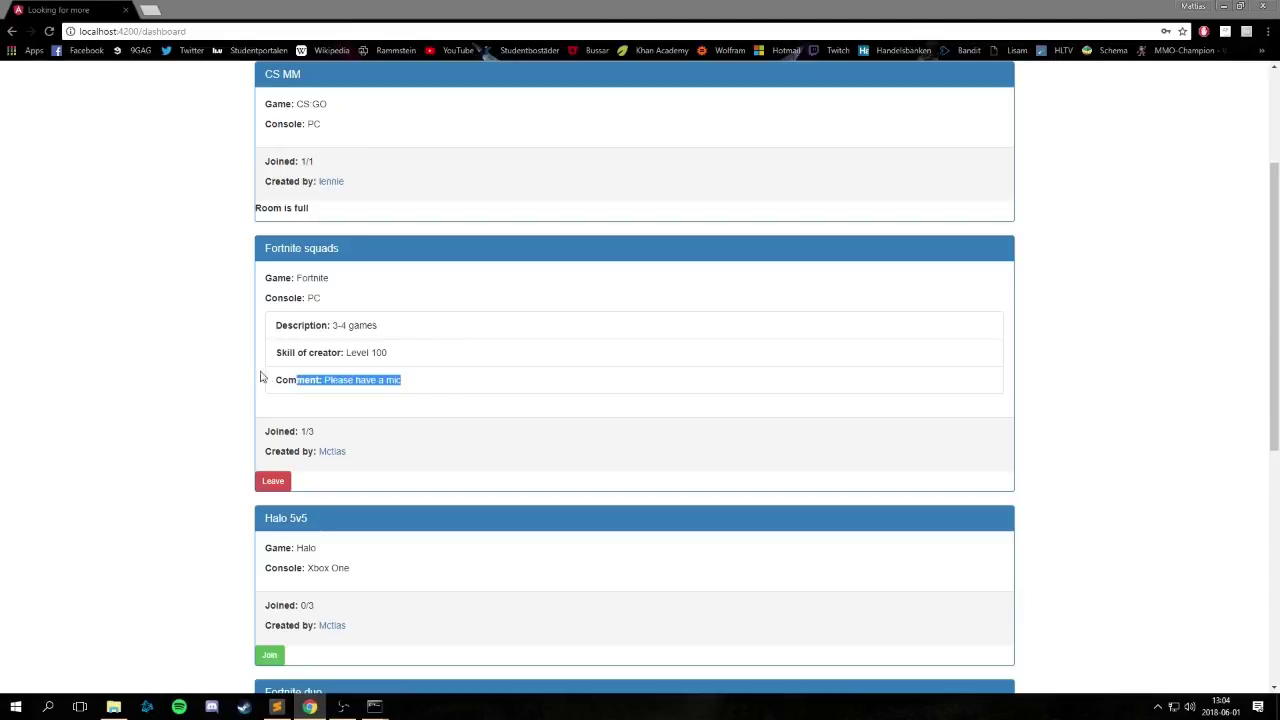
click(318, 266)
click(312, 248)
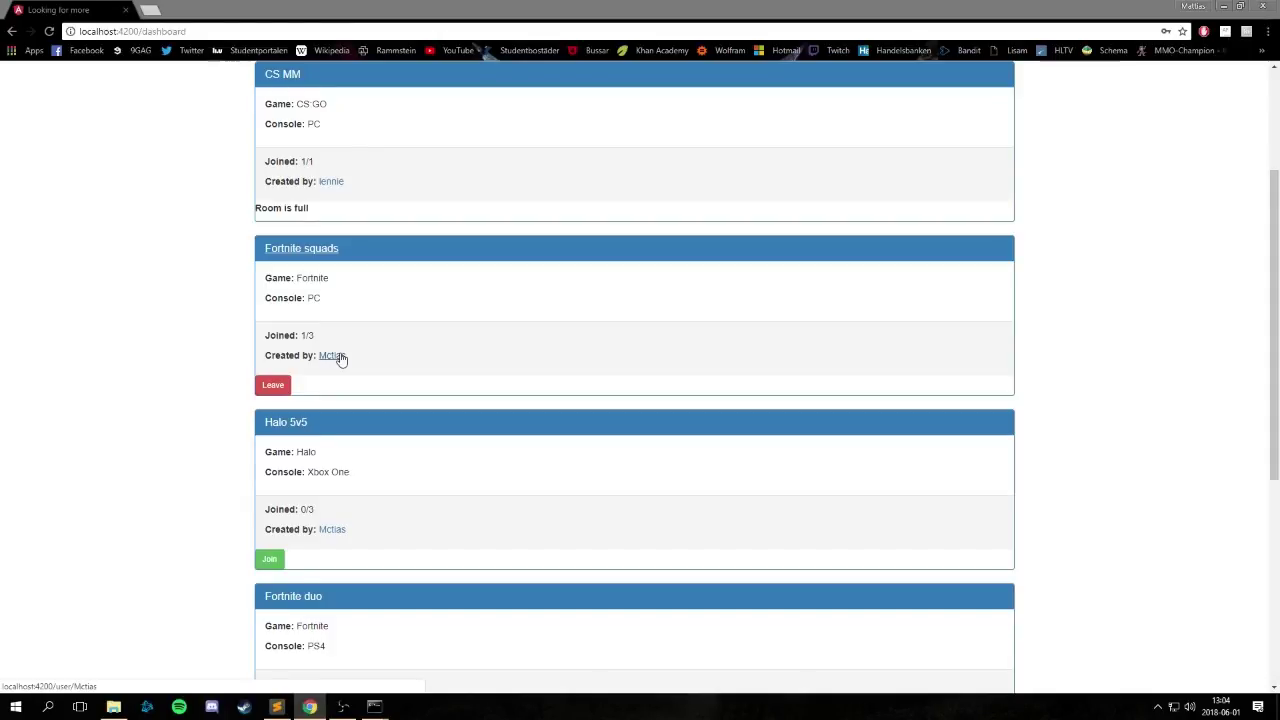
View the Fortnite squads creator's profile, then return to the dashboard.
click(336, 356)
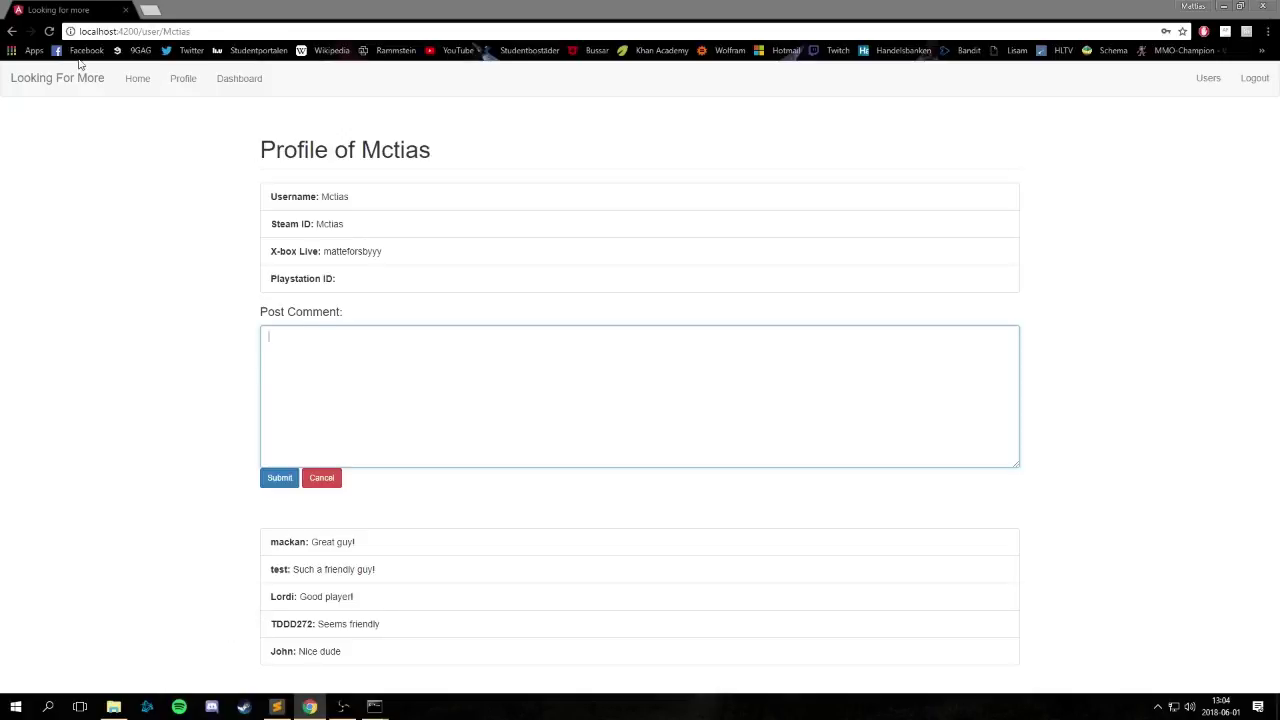
click(8, 34)
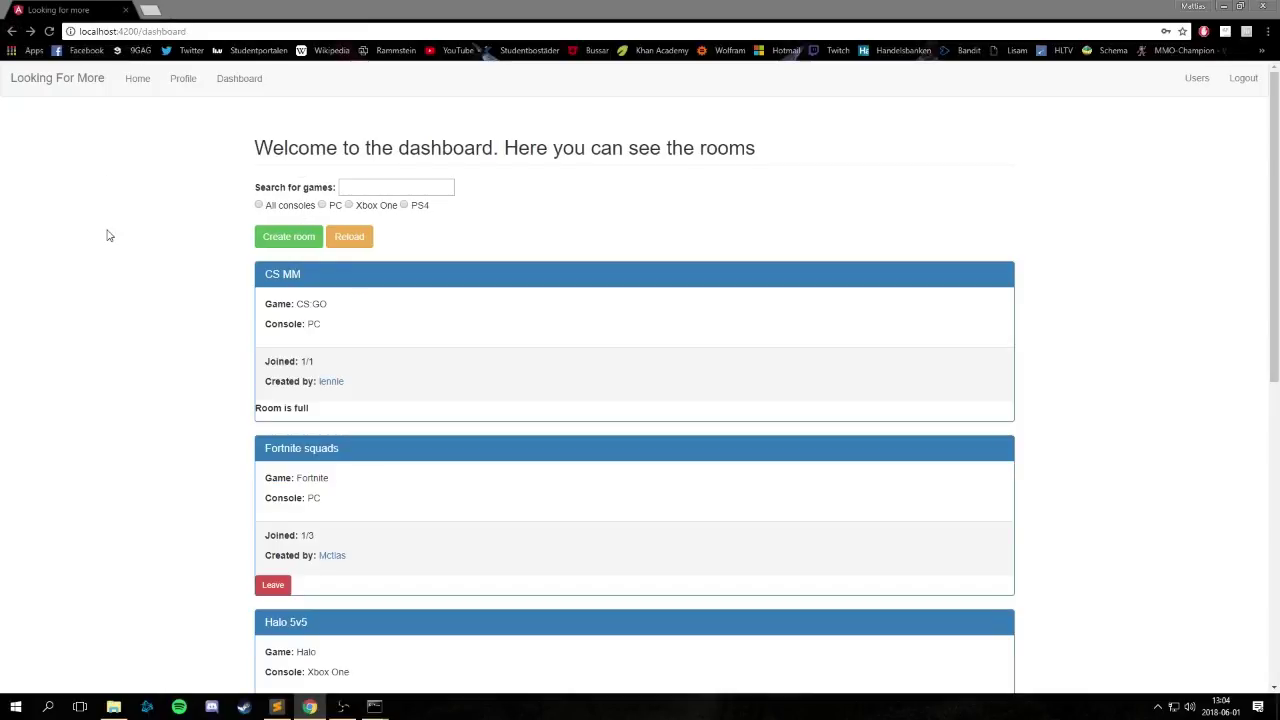
Filter to PC rooms, search 'le', and open the League of Legends creator's profile.
scroll(107, 235, down, 2)
scroll(113, 252, down, 4)
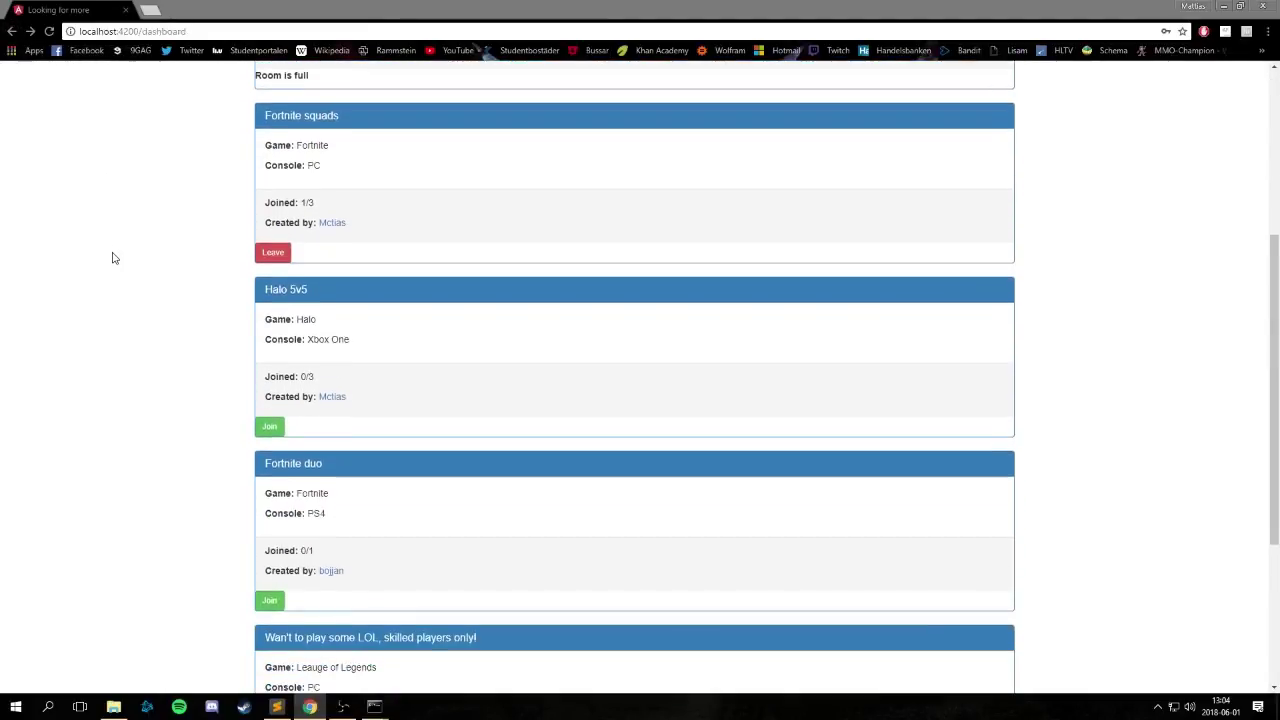
scroll(111, 257, down, 2)
scroll(337, 120, up, 8)
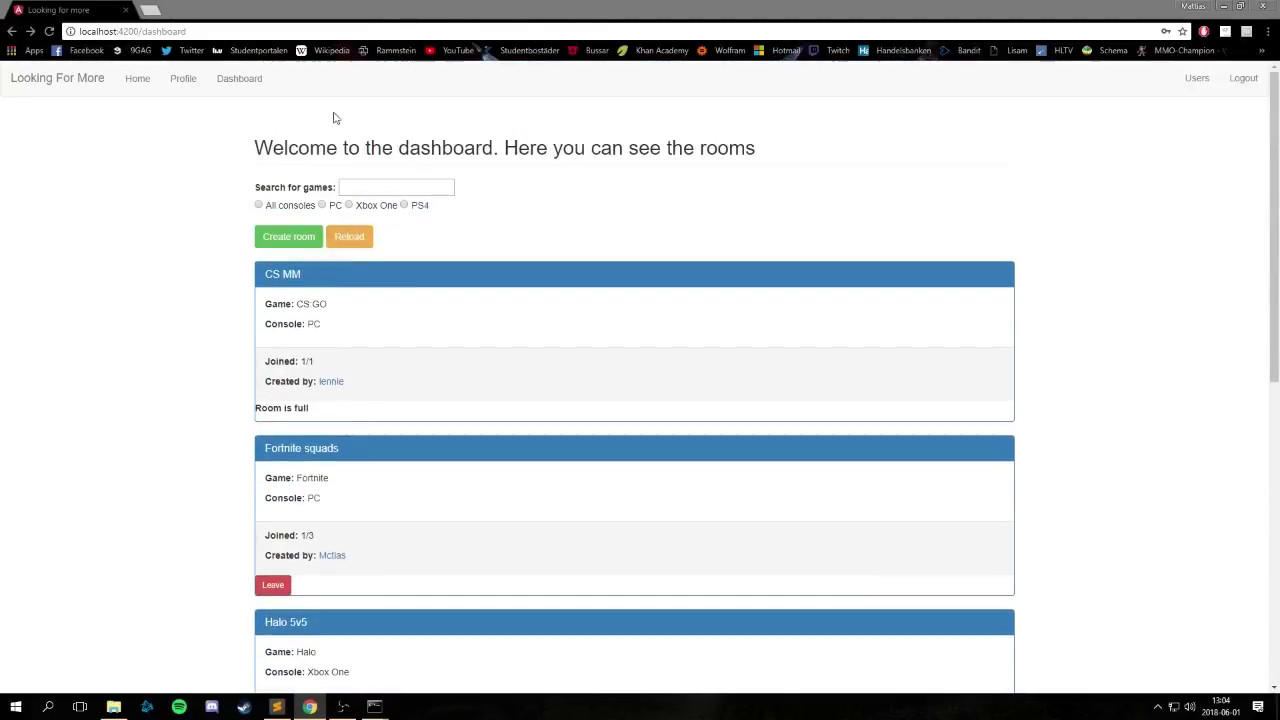
click(322, 205)
click(374, 187)
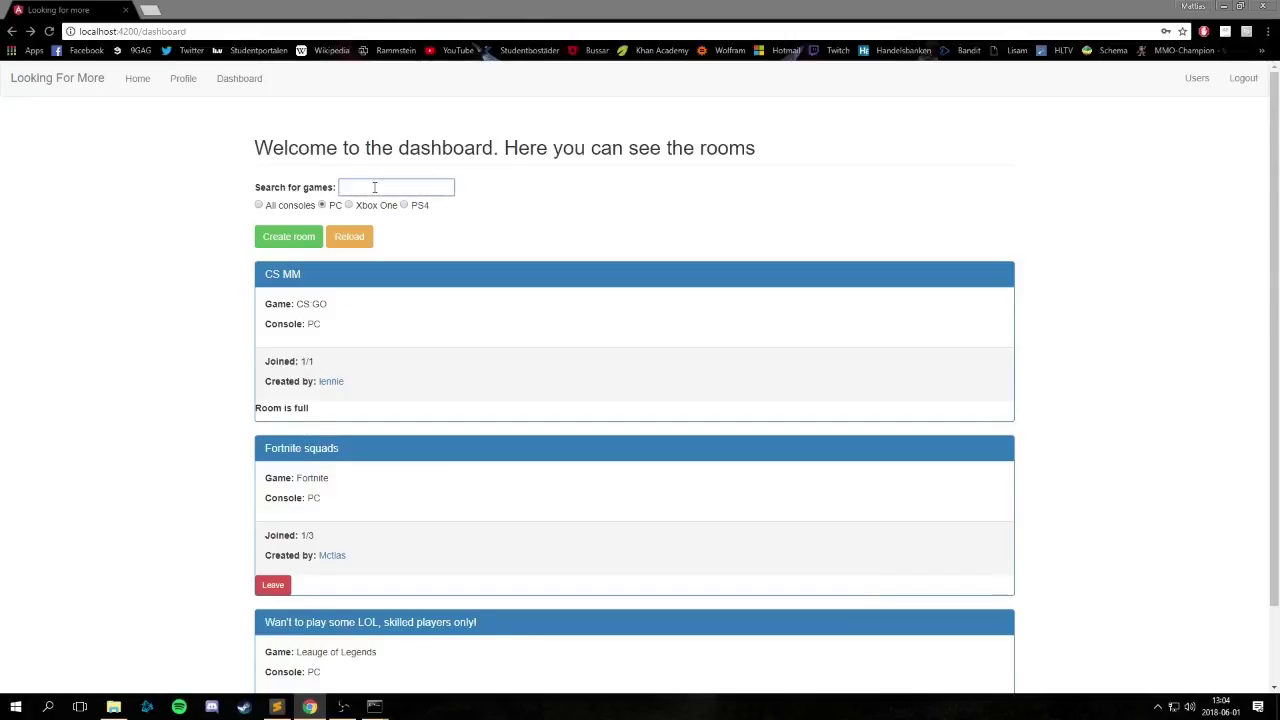
text(le)
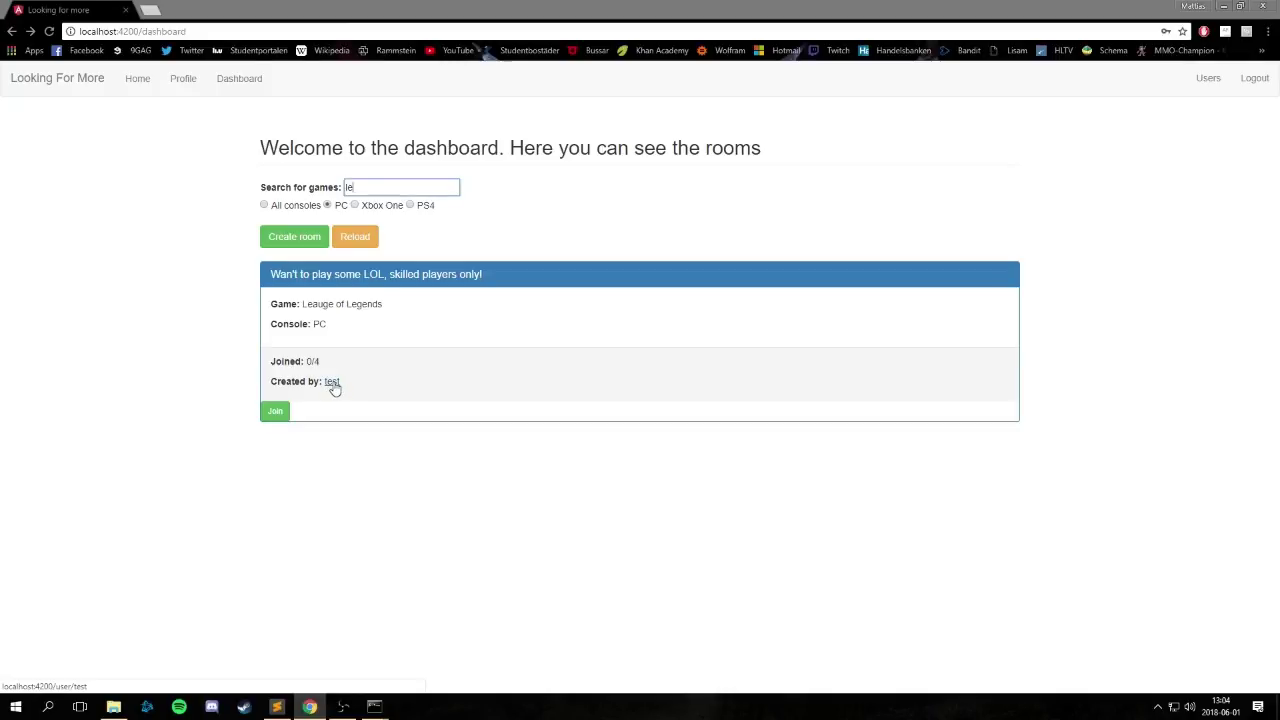
click(331, 386)
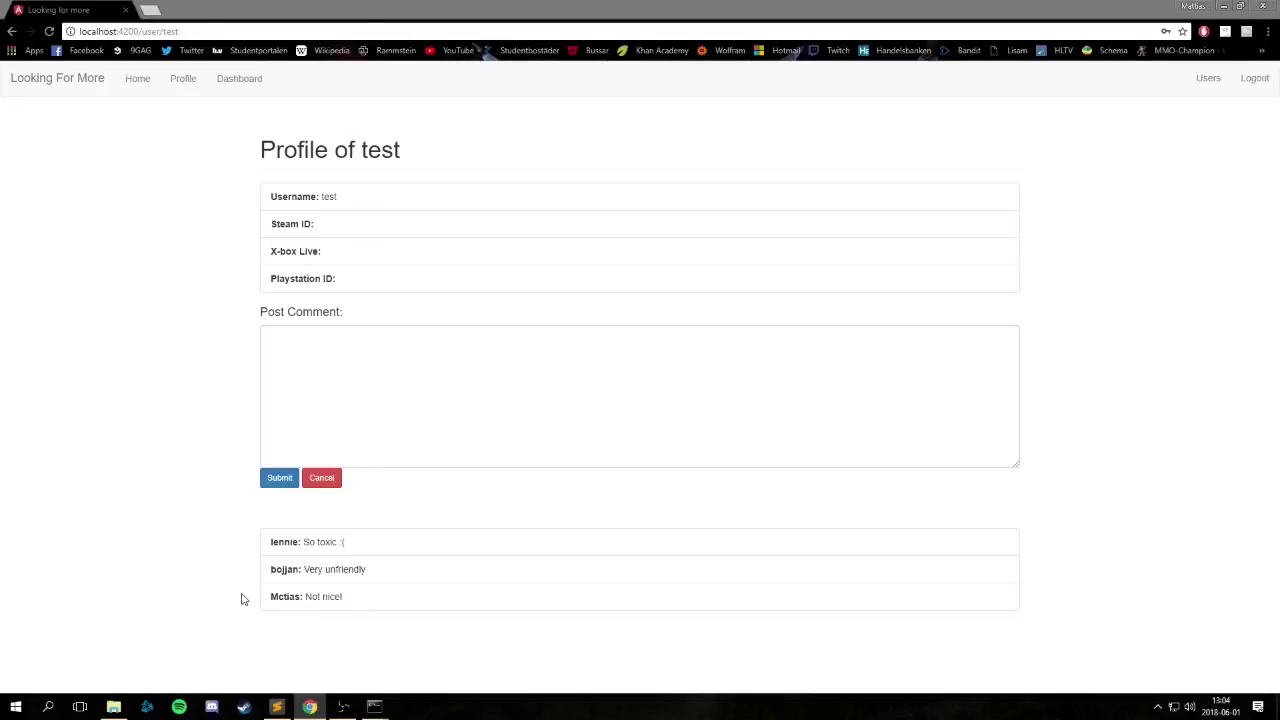
Return to the dashboard, reload the room list, and open the Create room form.
click(12, 31)
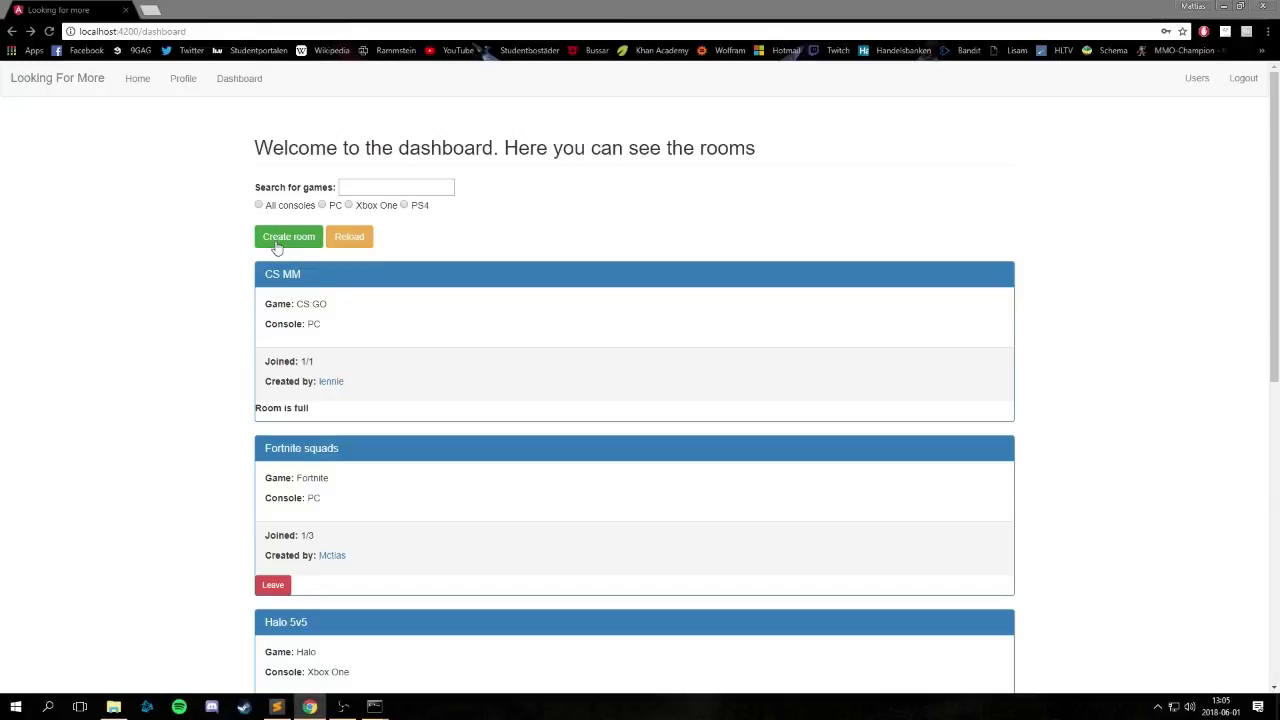
click(360, 252)
scroll(437, 508, down, 6)
scroll(340, 490, up, 4)
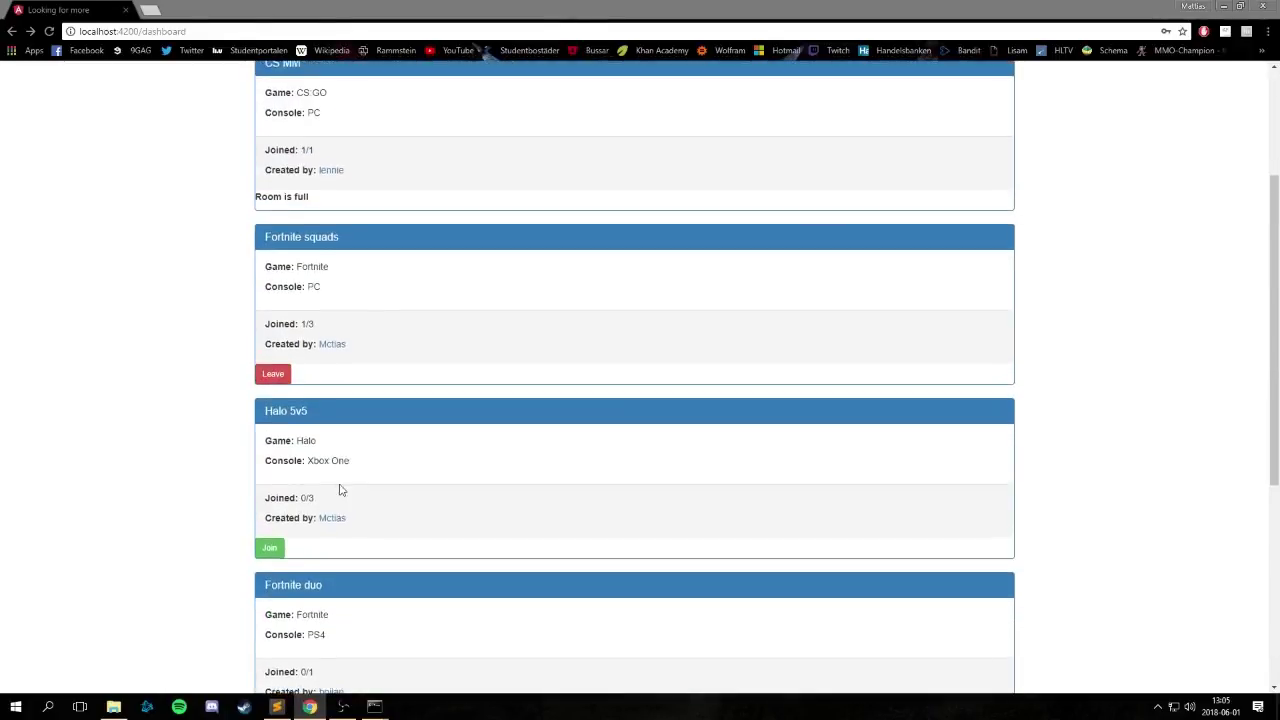
scroll(340, 490, up, 2)
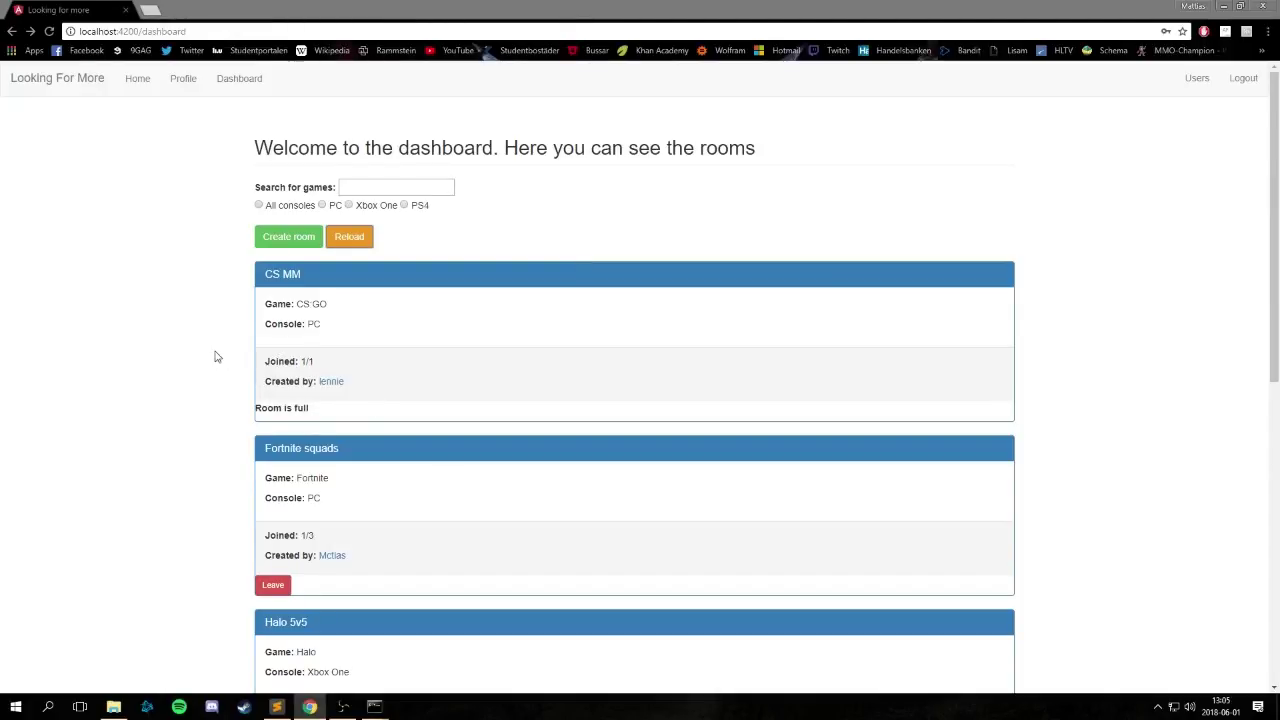
click(288, 238)
Enter title 'CS:GO some games', game CS:GO and description '2-3 games'.
click(293, 240)
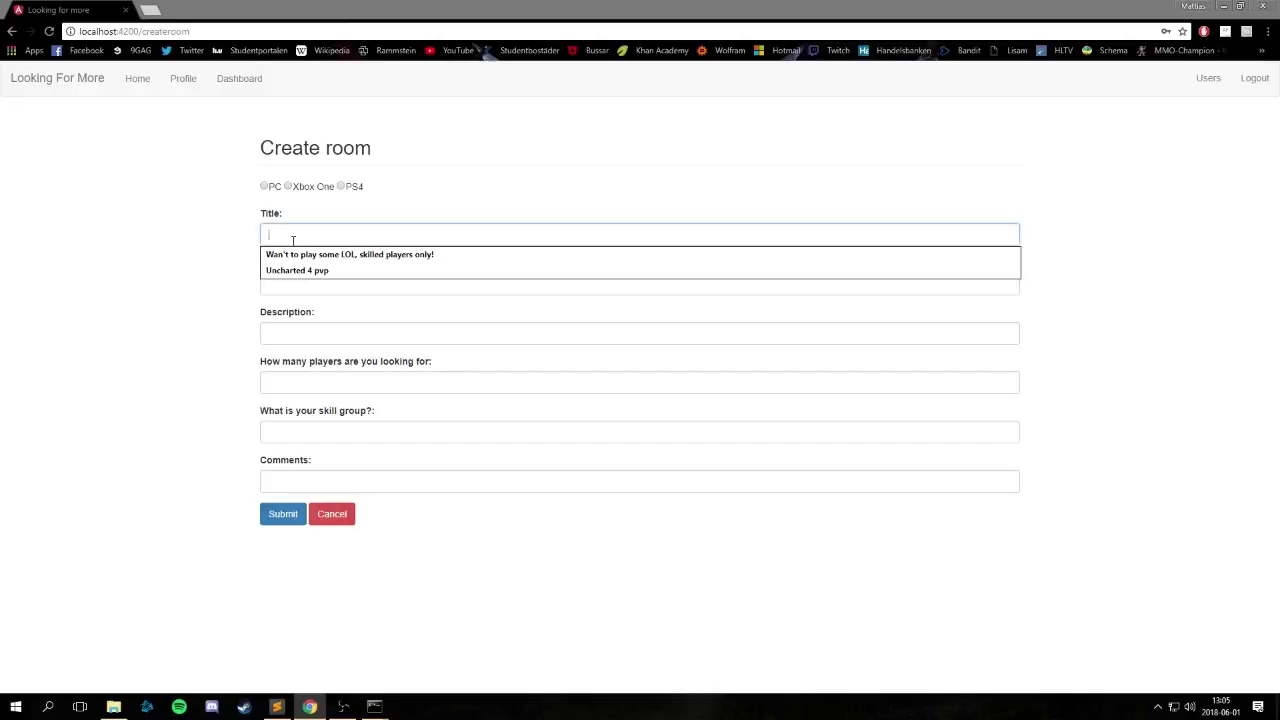
click(223, 217)
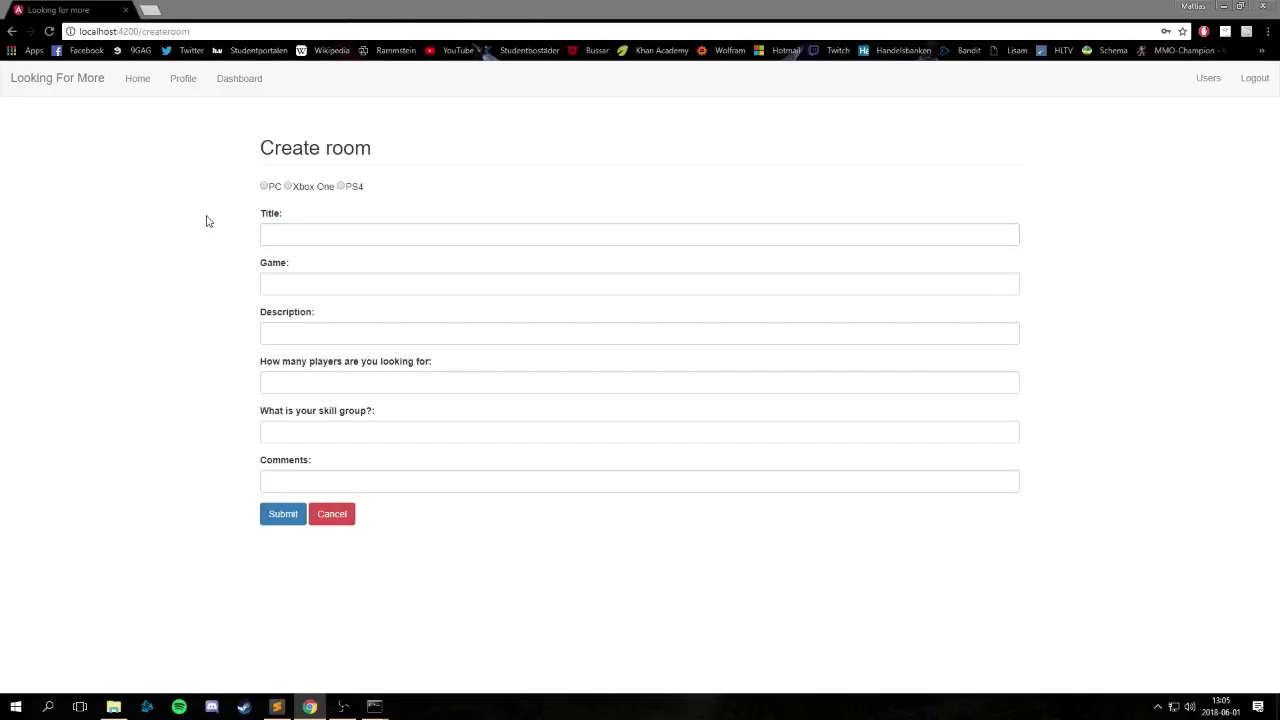
click(298, 231)
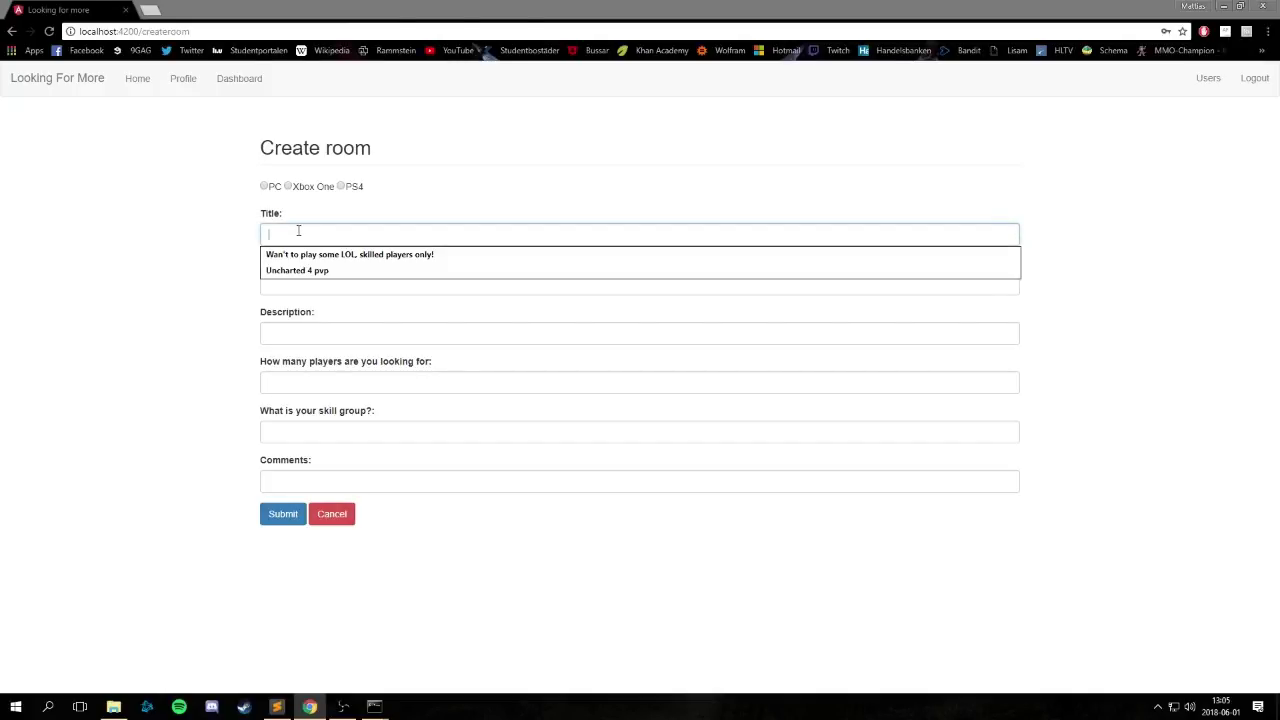
text(CS:GO)
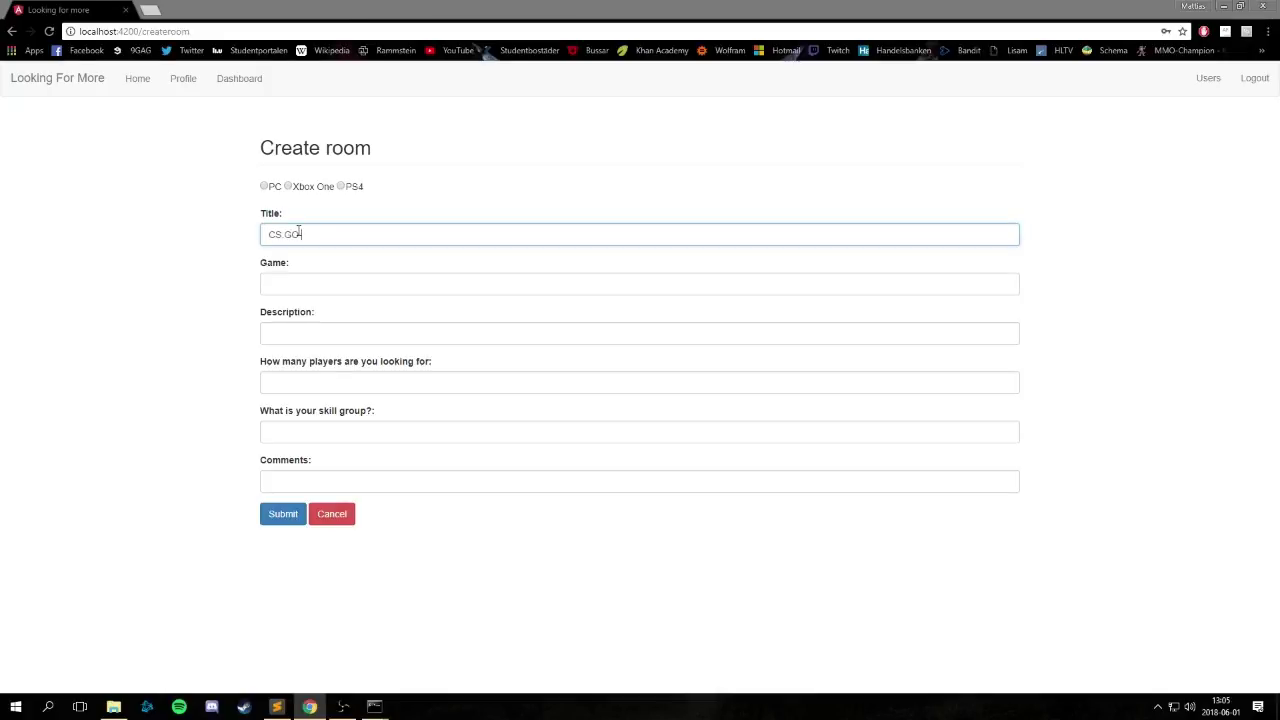
text( some games)
key(Tab)
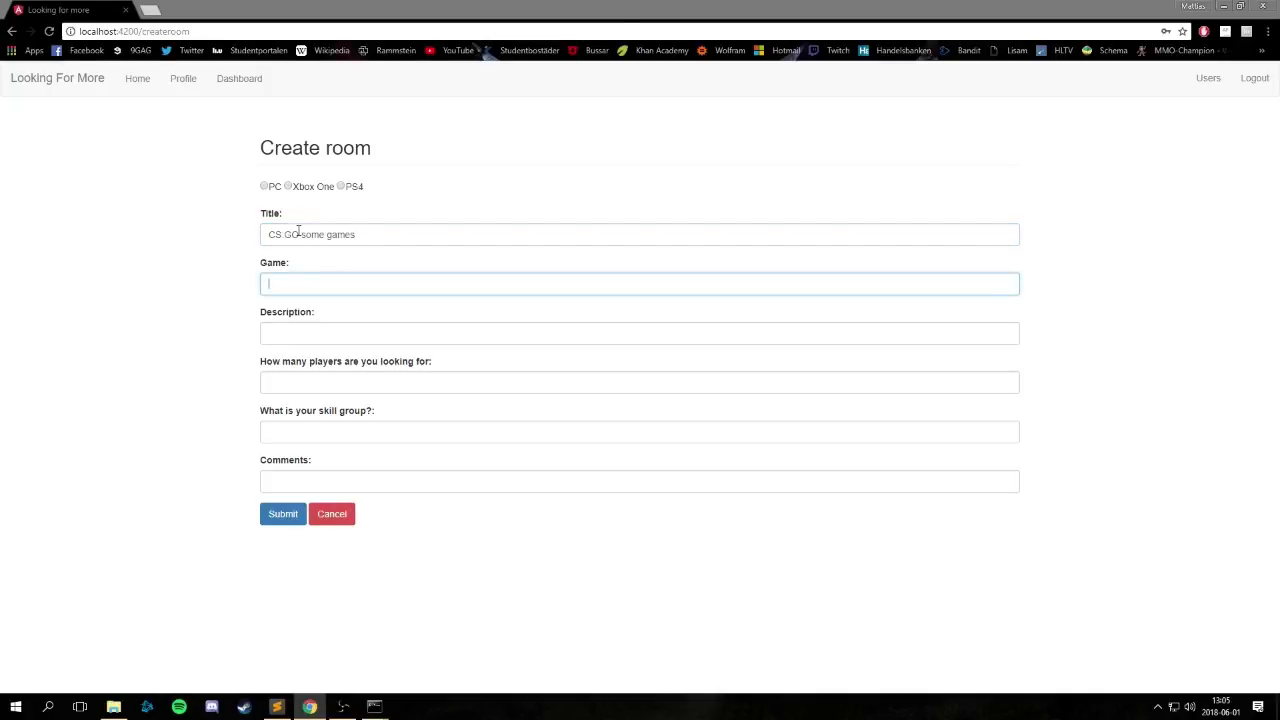
text(CS:GO)
key(Tab)
text(2-3)
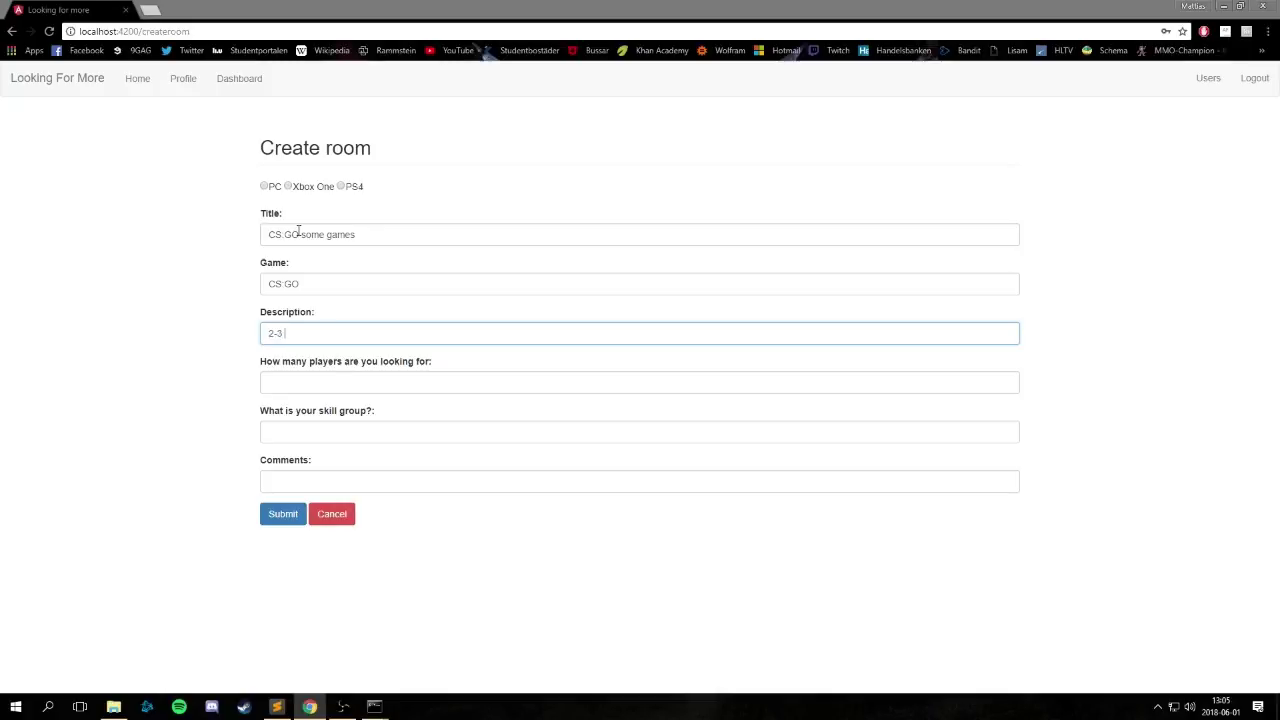
text( games)
Set 3 players, LEM skill, comment 'Please be a', choose PC and submit.
key(Tab)
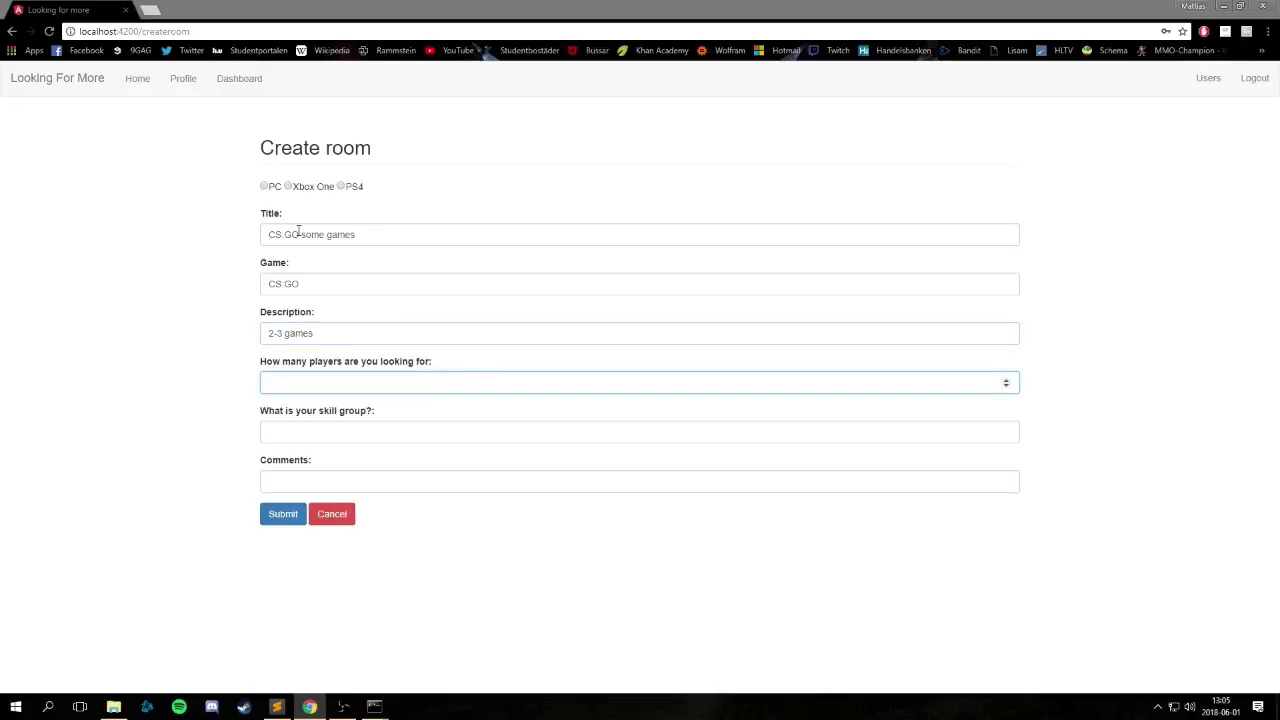
key(Tab)
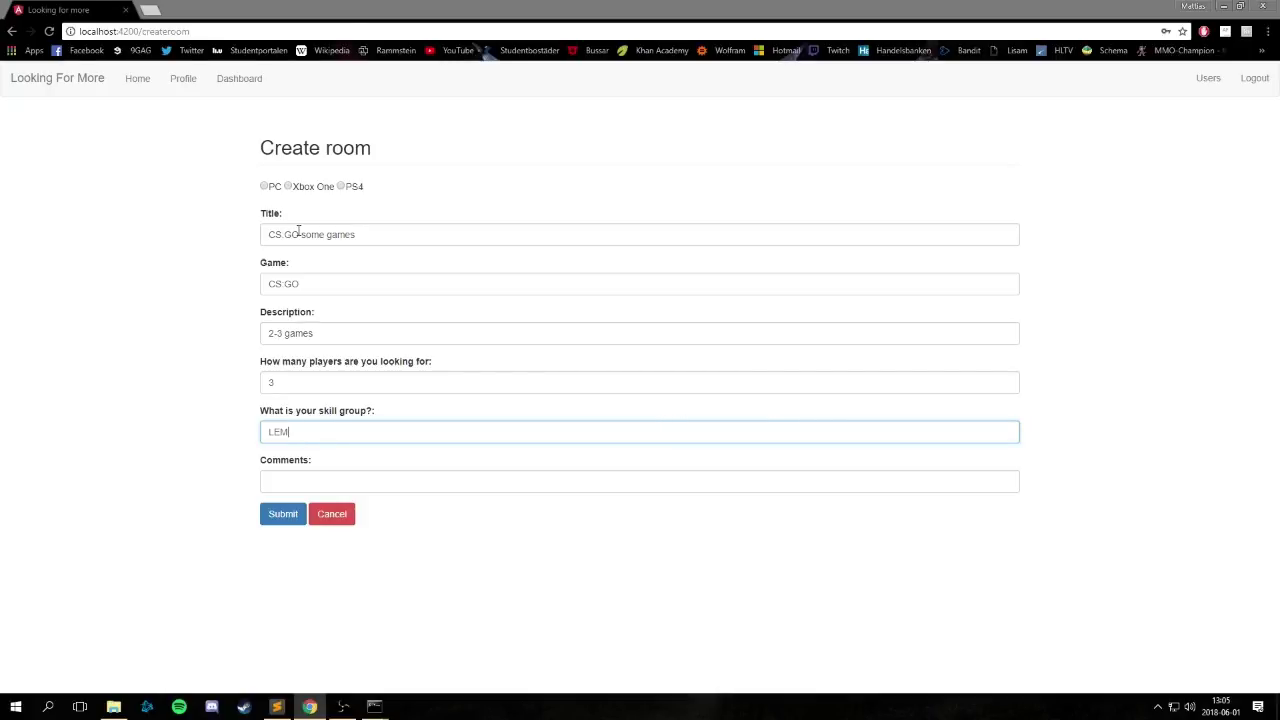
key(Tab)
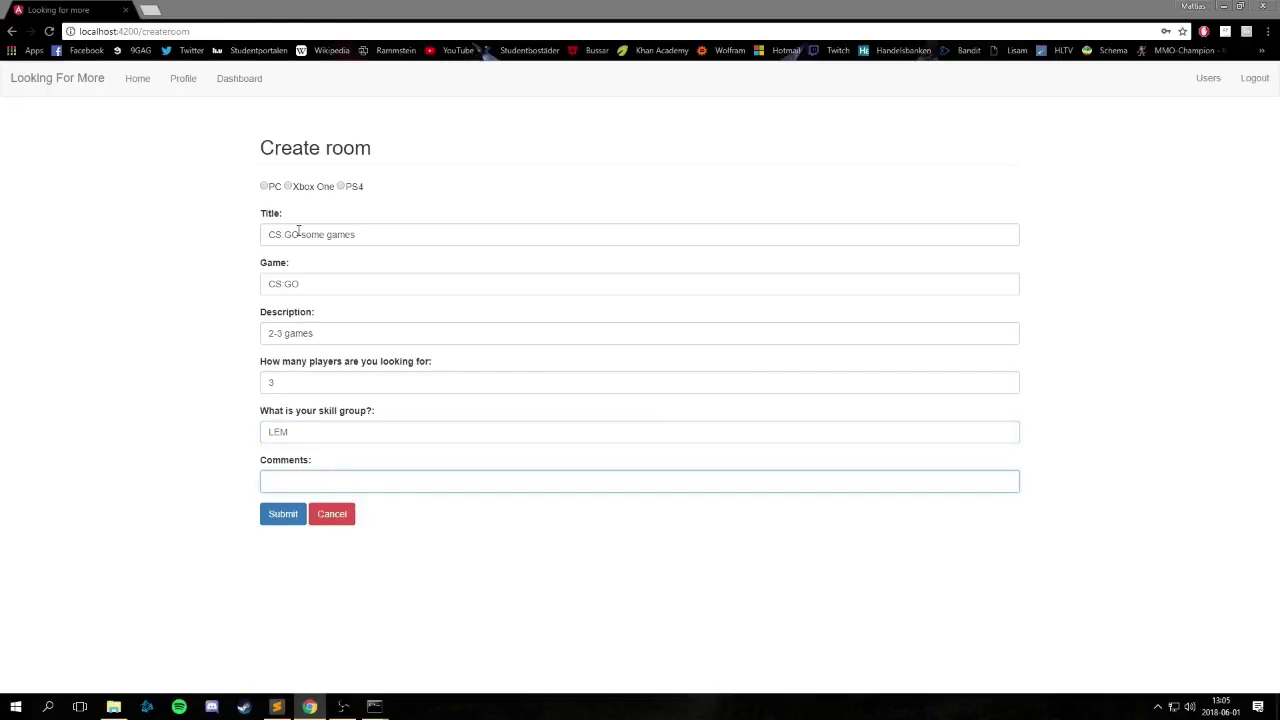
text(Please )
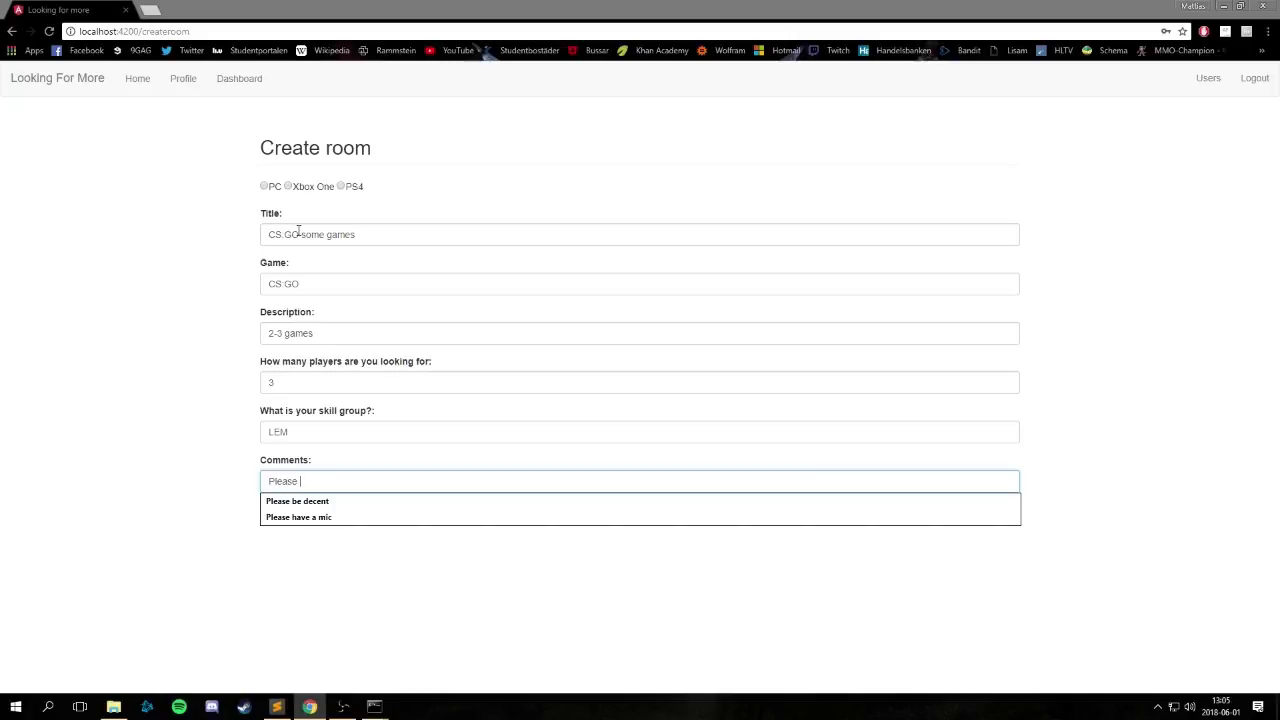
text(be above rank GN4)
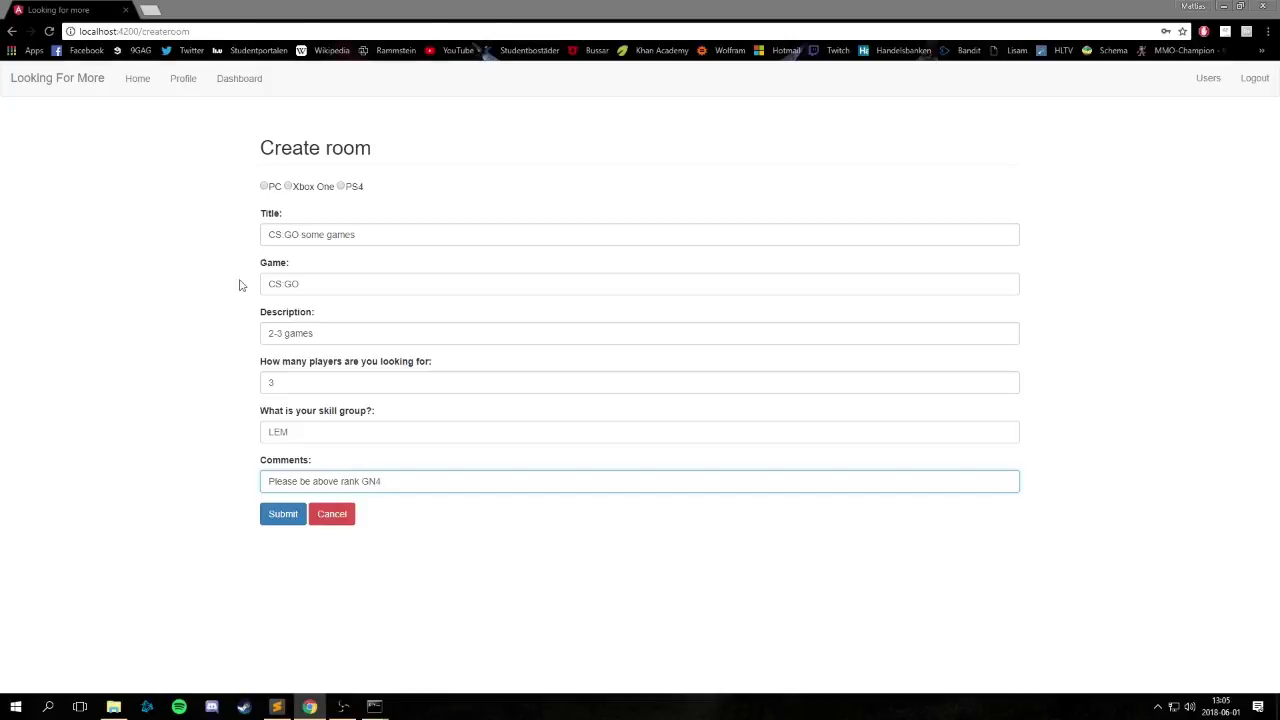
click(272, 513)
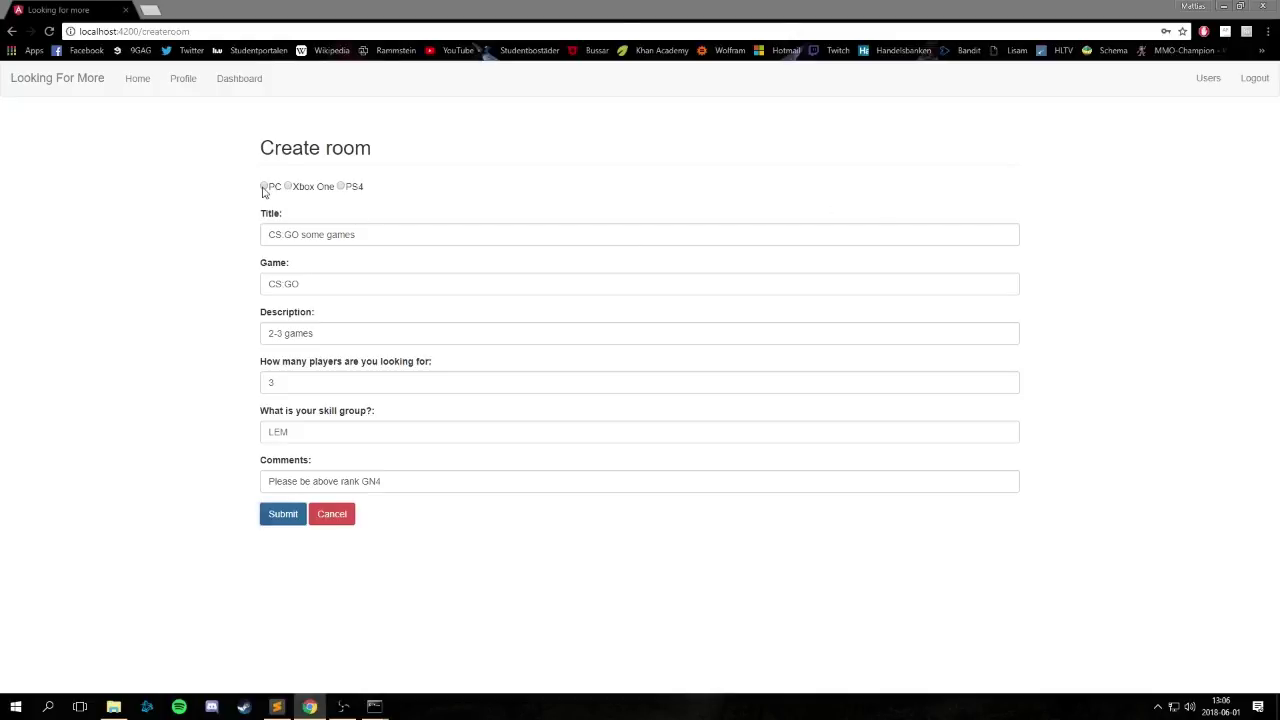
click(264, 187)
click(282, 530)
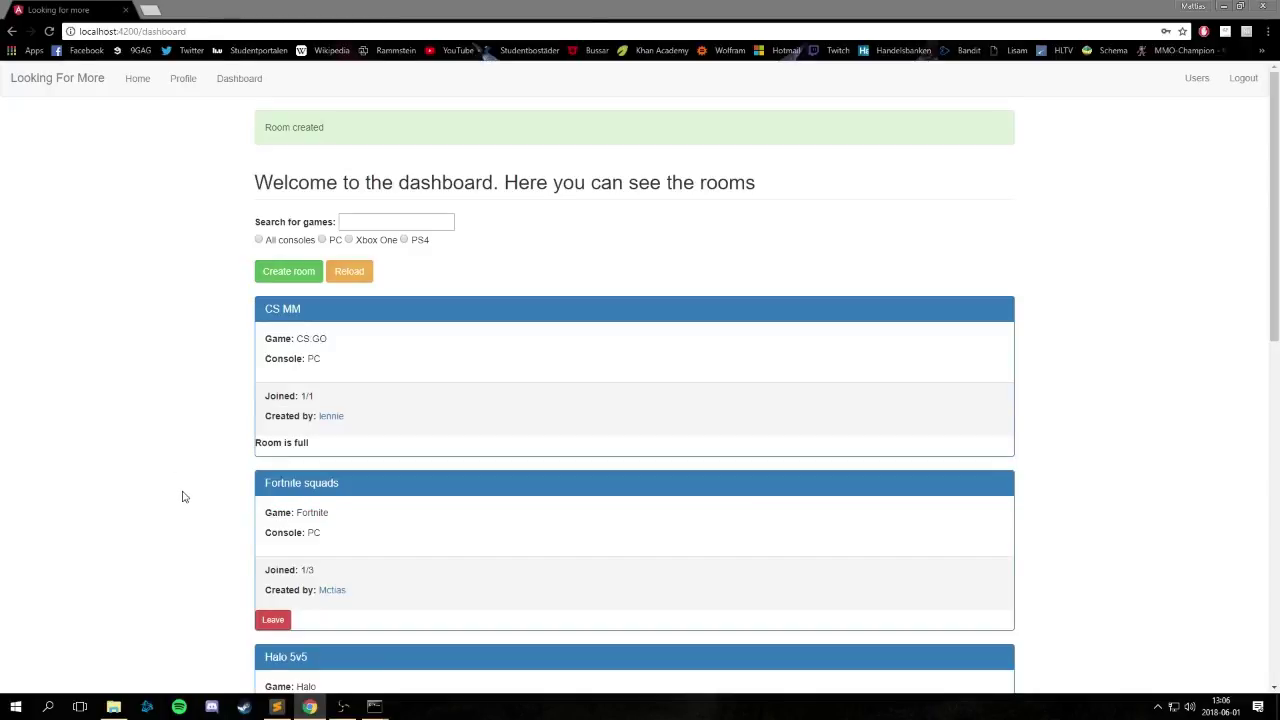
Edit the CS:GO some games room, replacing 2-3 with 1-2 in the description, and save.
scroll(182, 496, down, 1)
scroll(183, 471, down, 8)
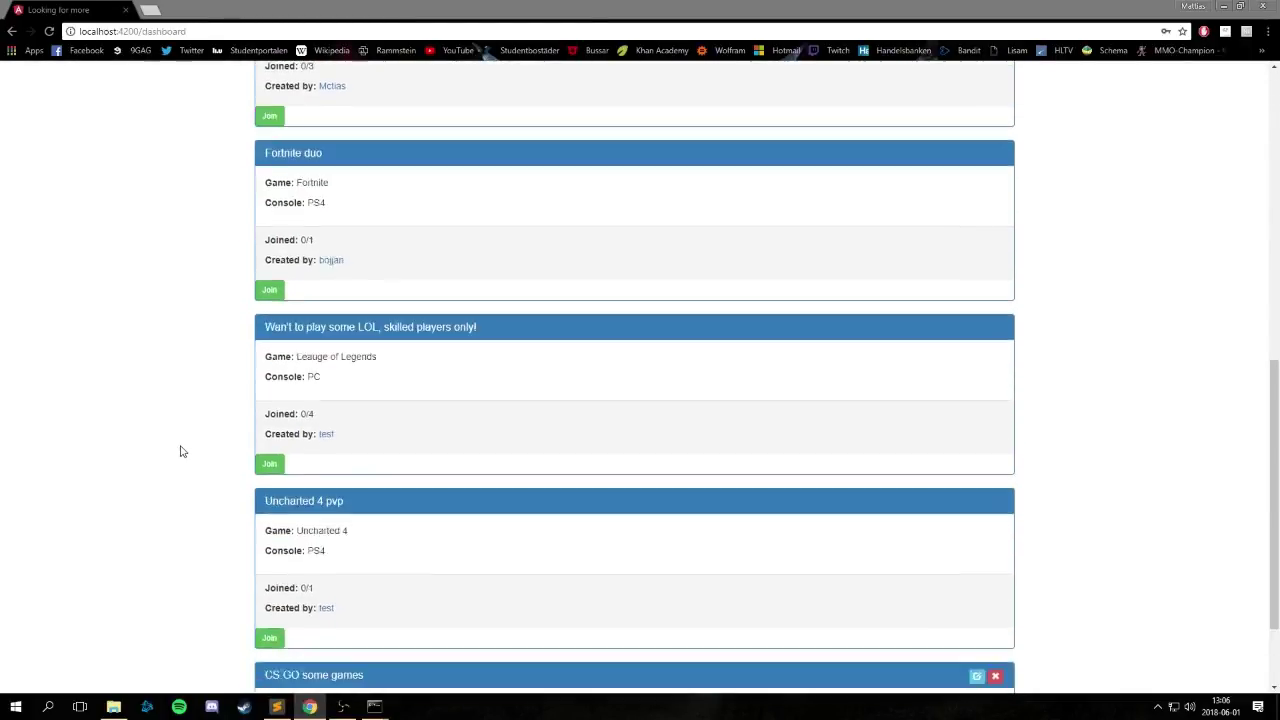
scroll(180, 451, down, 1)
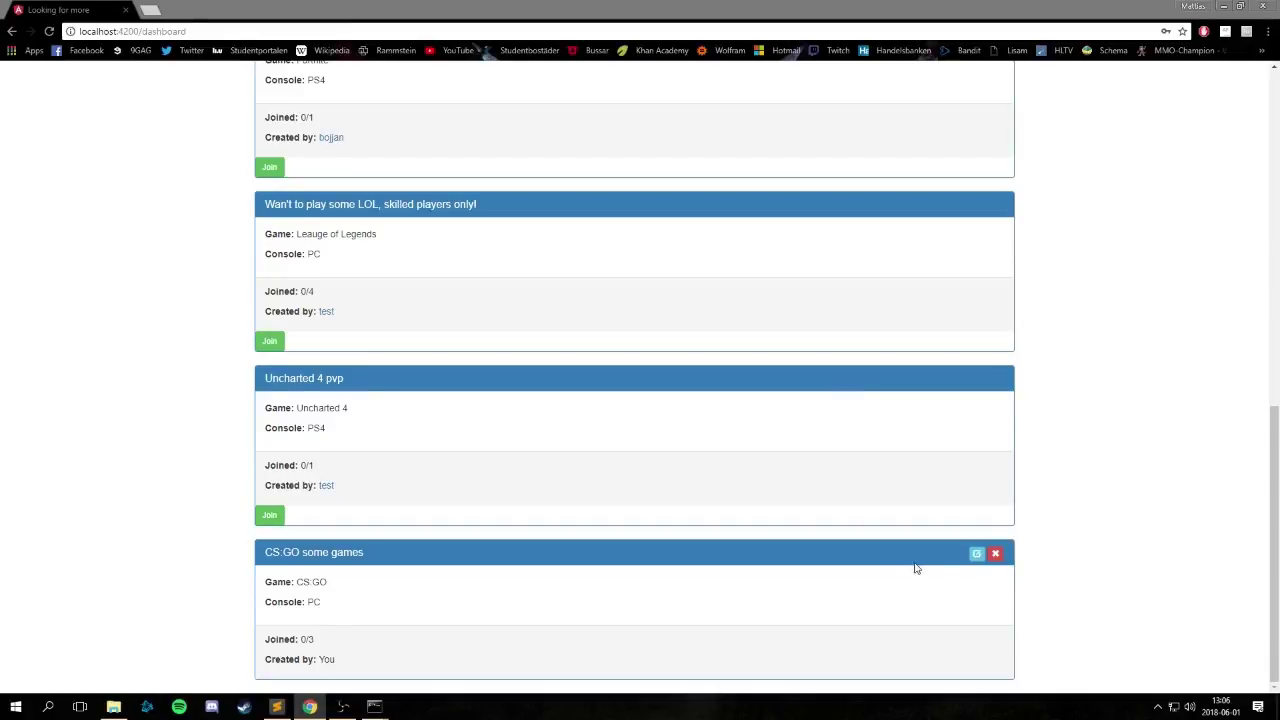
click(977, 556)
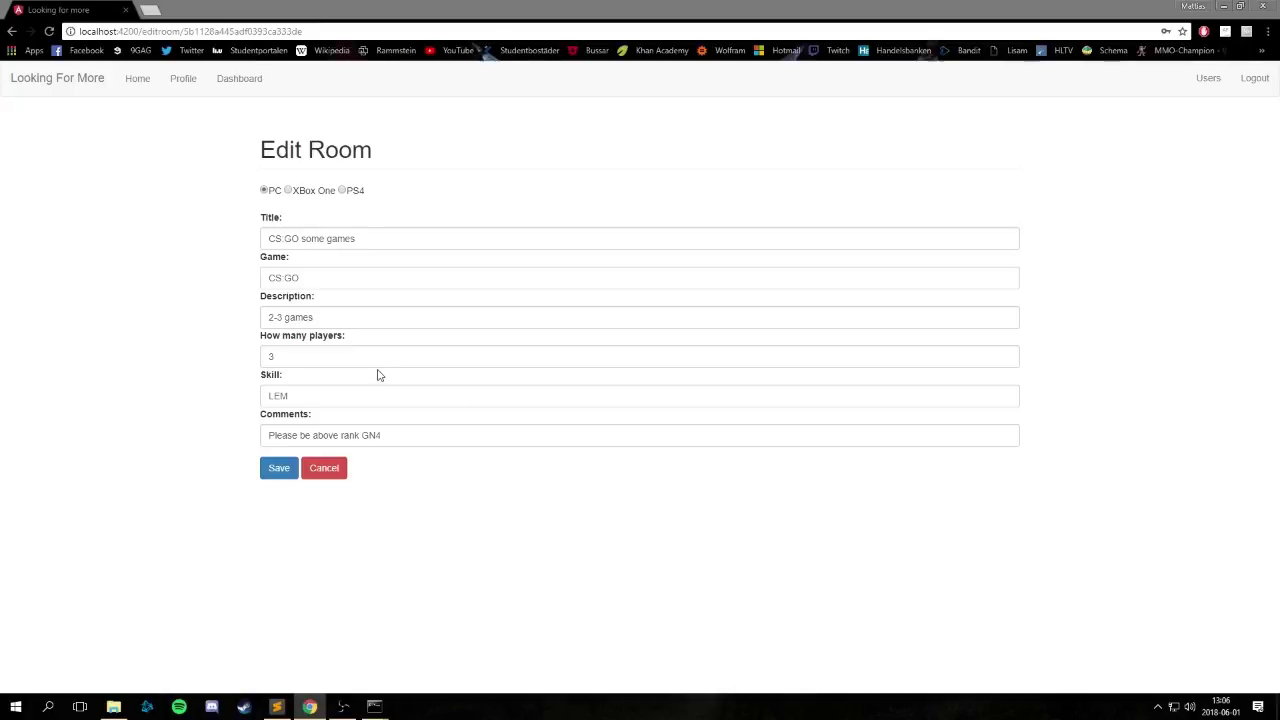
drag(284, 317, 266, 317)
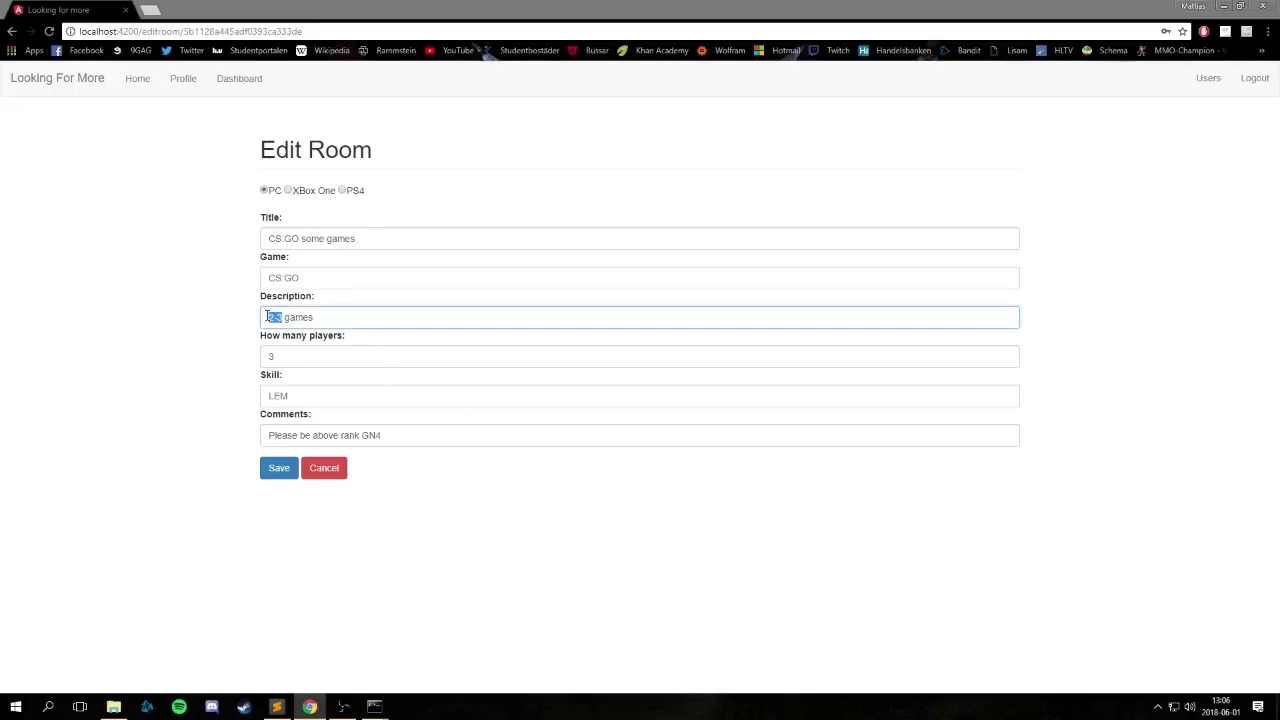
text(1-2)
click(279, 476)
scroll(330, 520, down, 6)
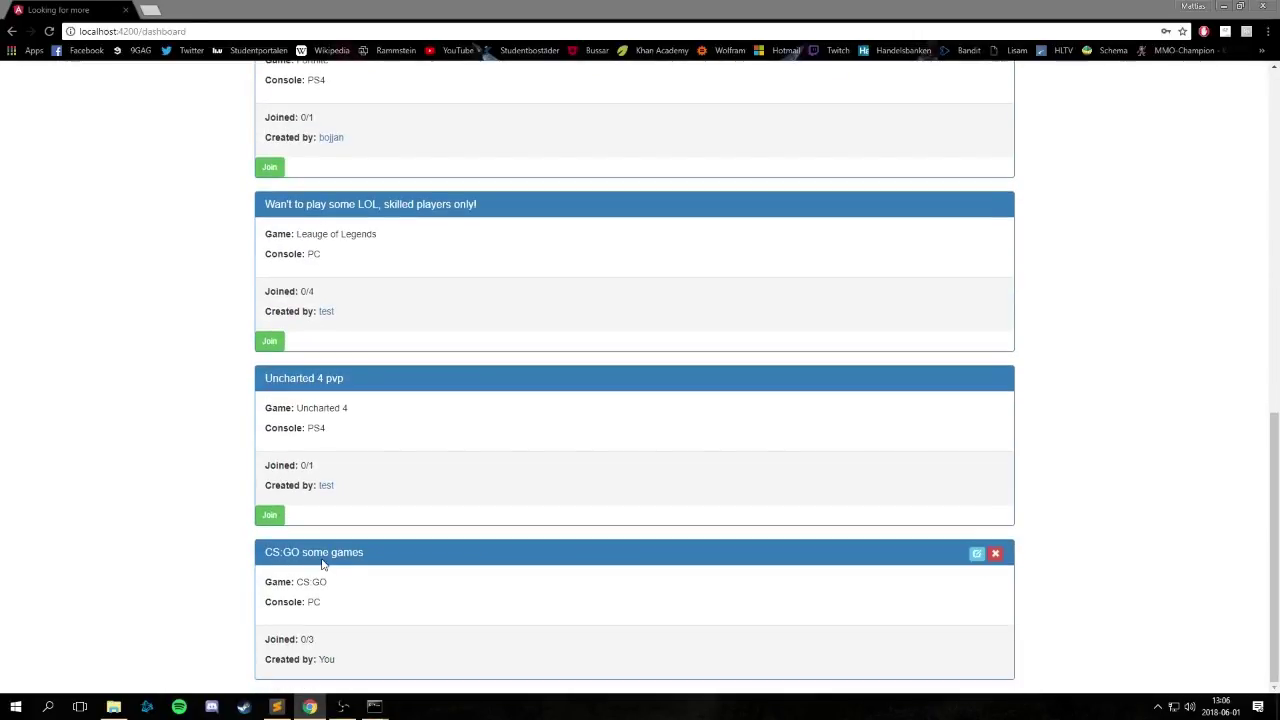
scroll(340, 600, down, 1)
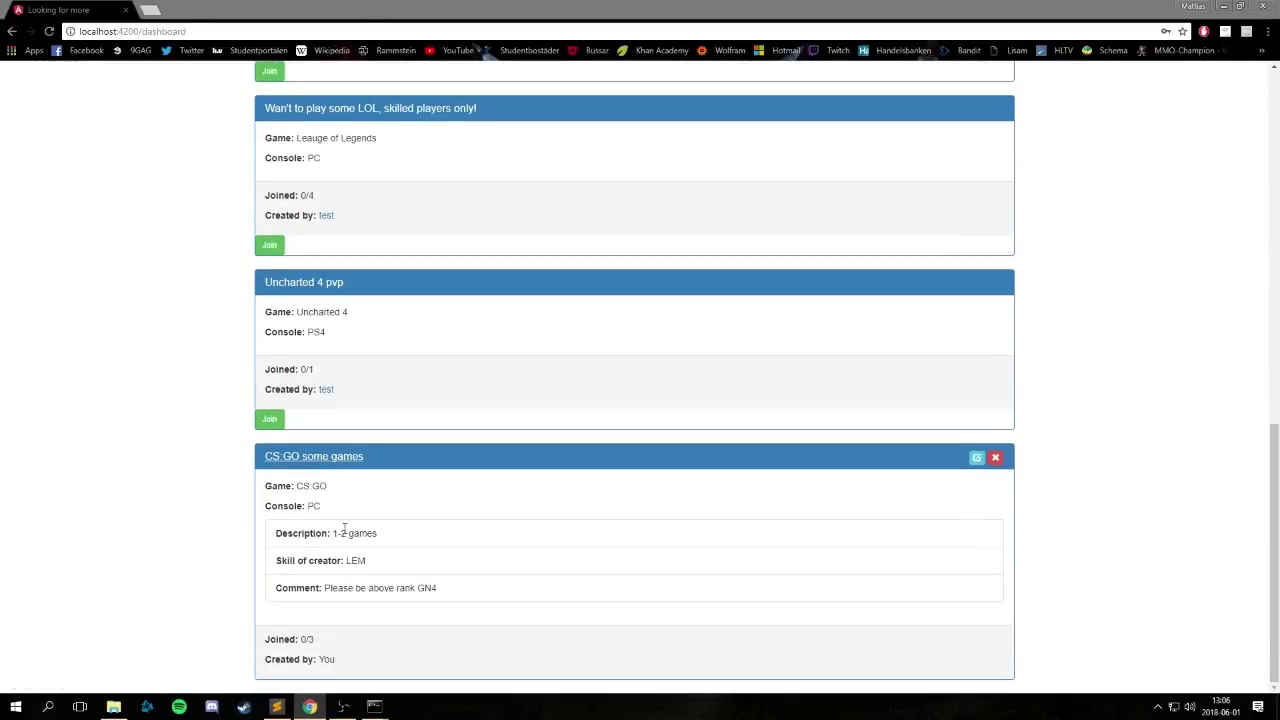
click(330, 460)
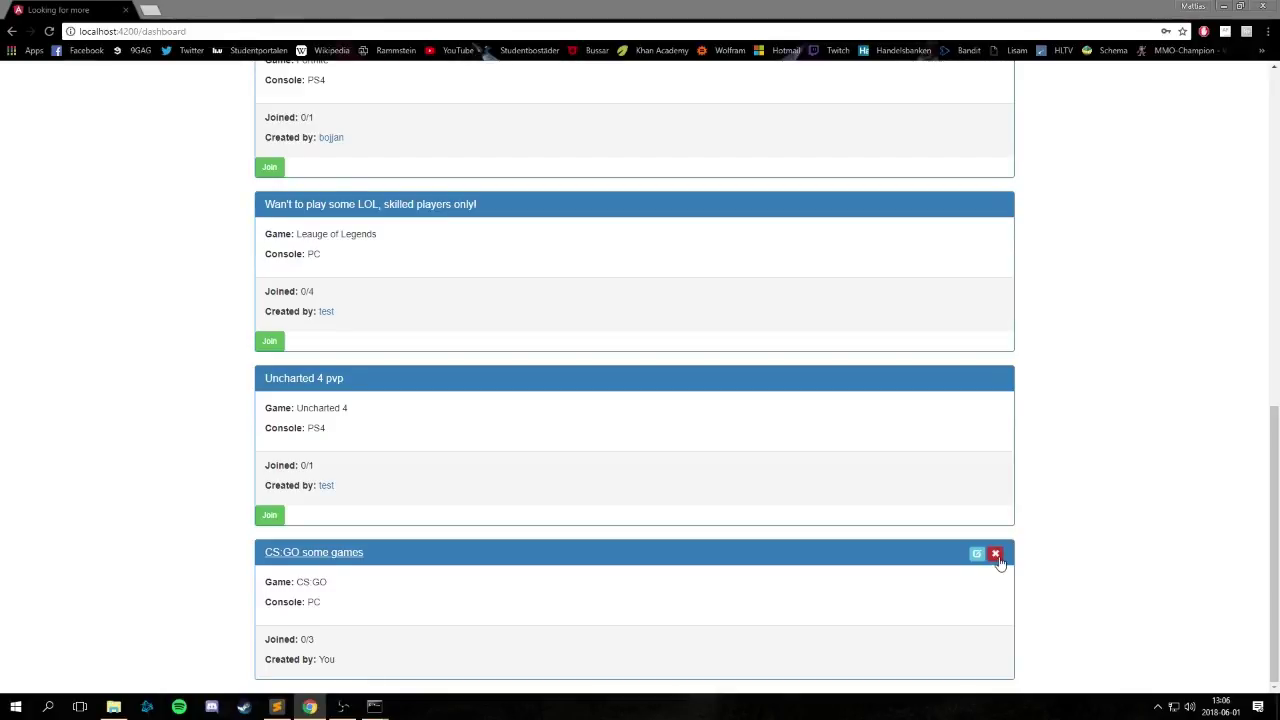
Leave the Fortnite squads room and then rejoin it.
scroll(997, 560, up, 5)
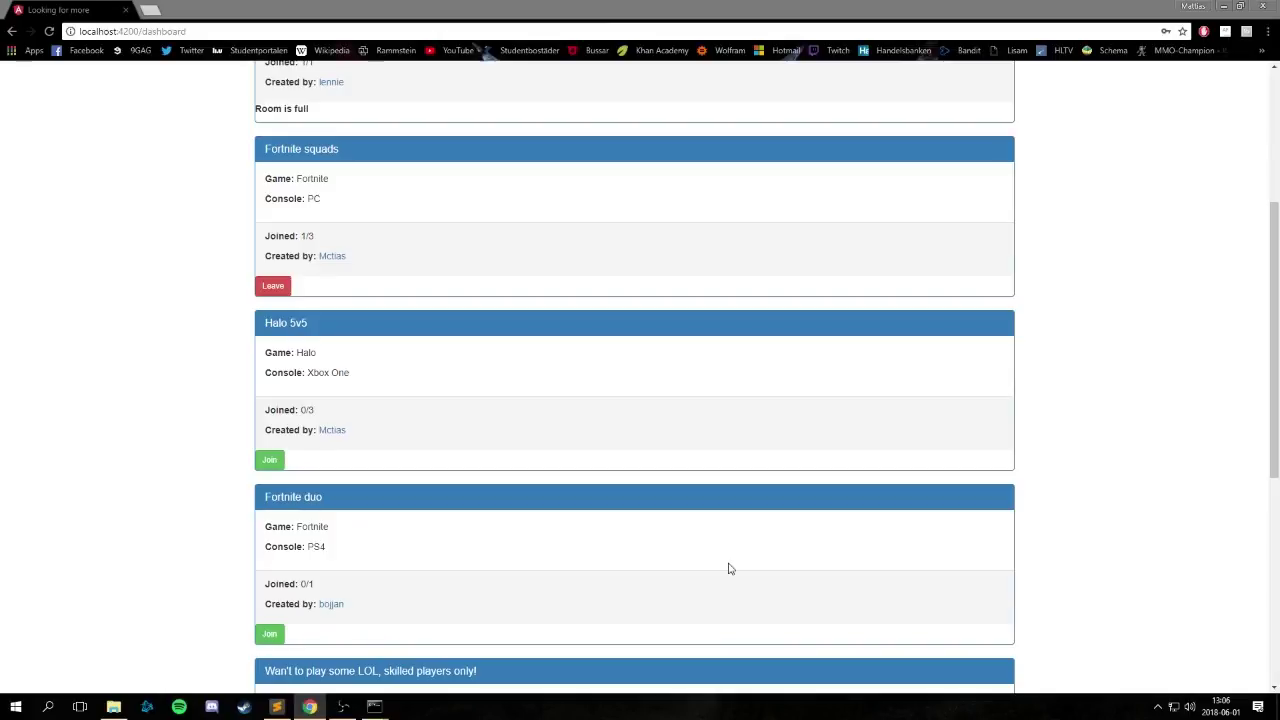
scroll(729, 568, up, 1)
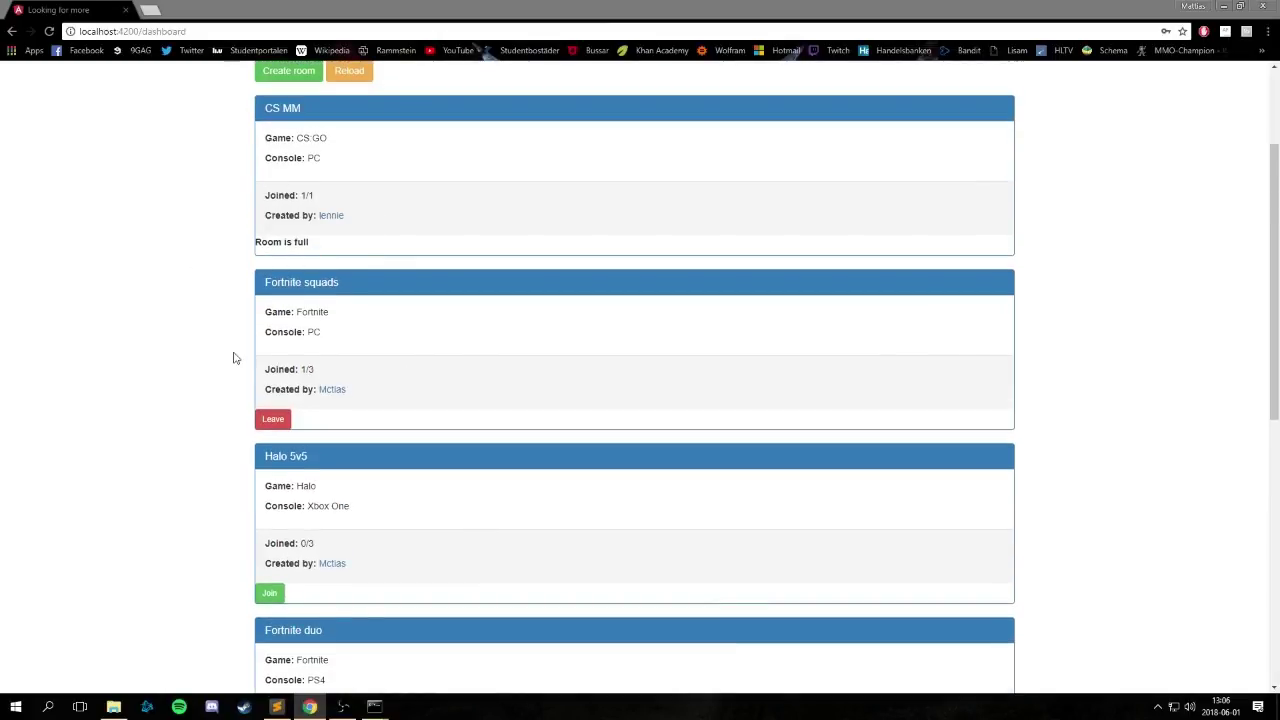
scroll(246, 486, down, 2)
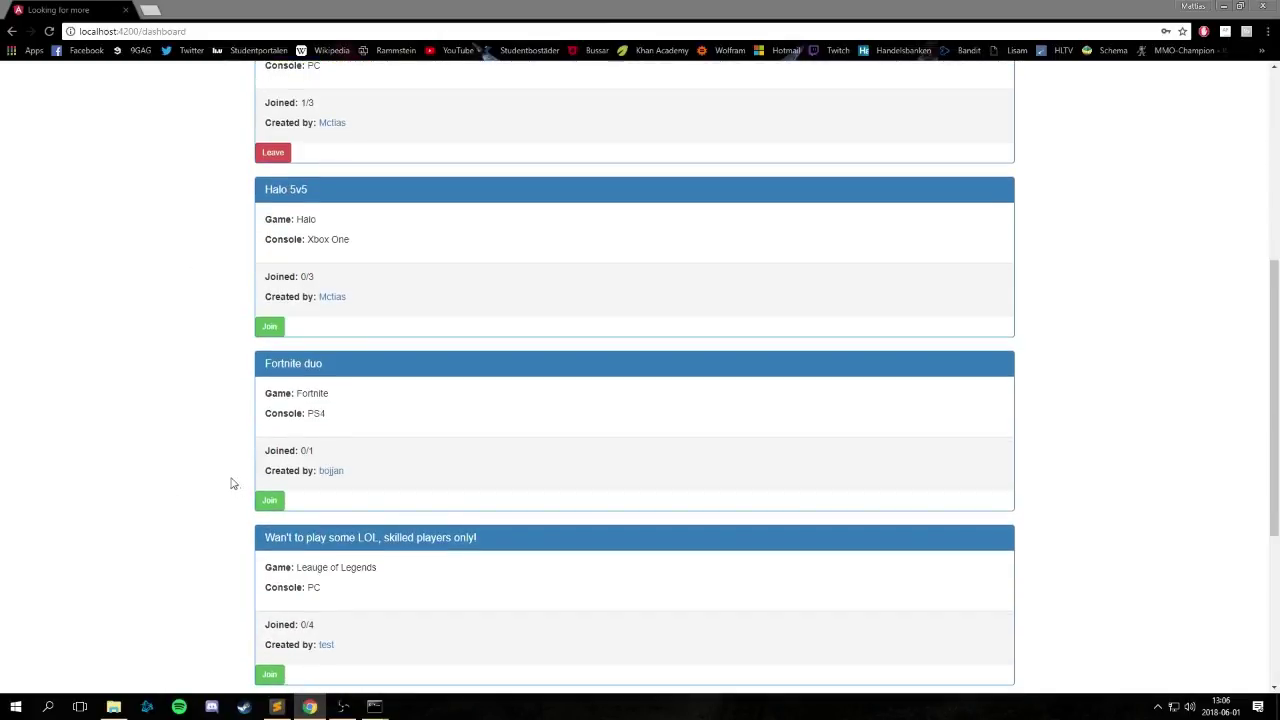
click(288, 153)
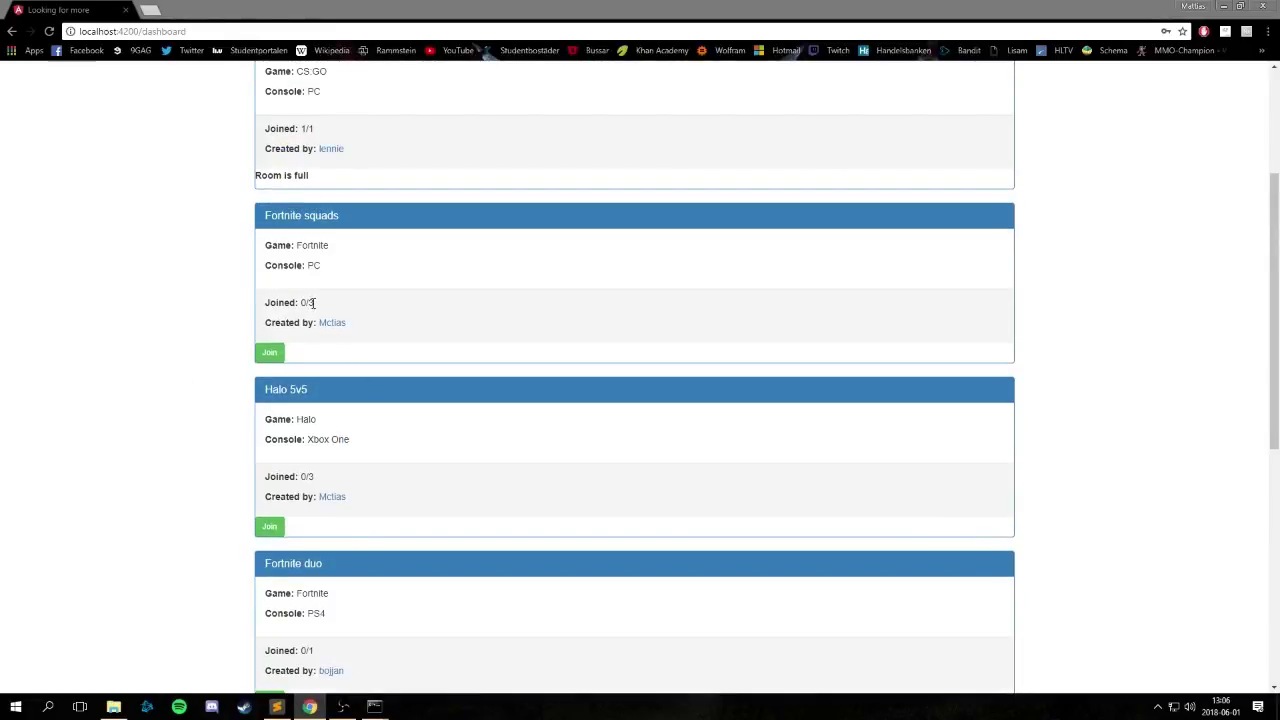
scroll(300, 340, up, 2)
scroll(225, 470, down, 1)
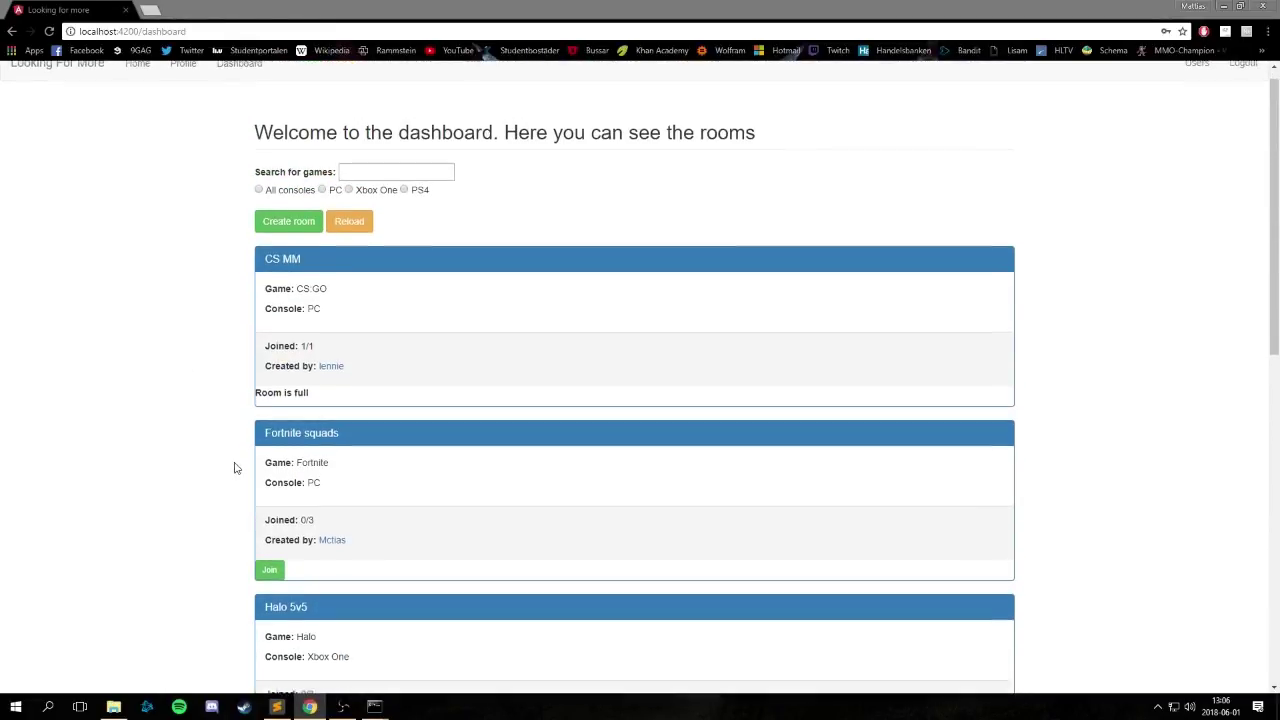
click(272, 520)
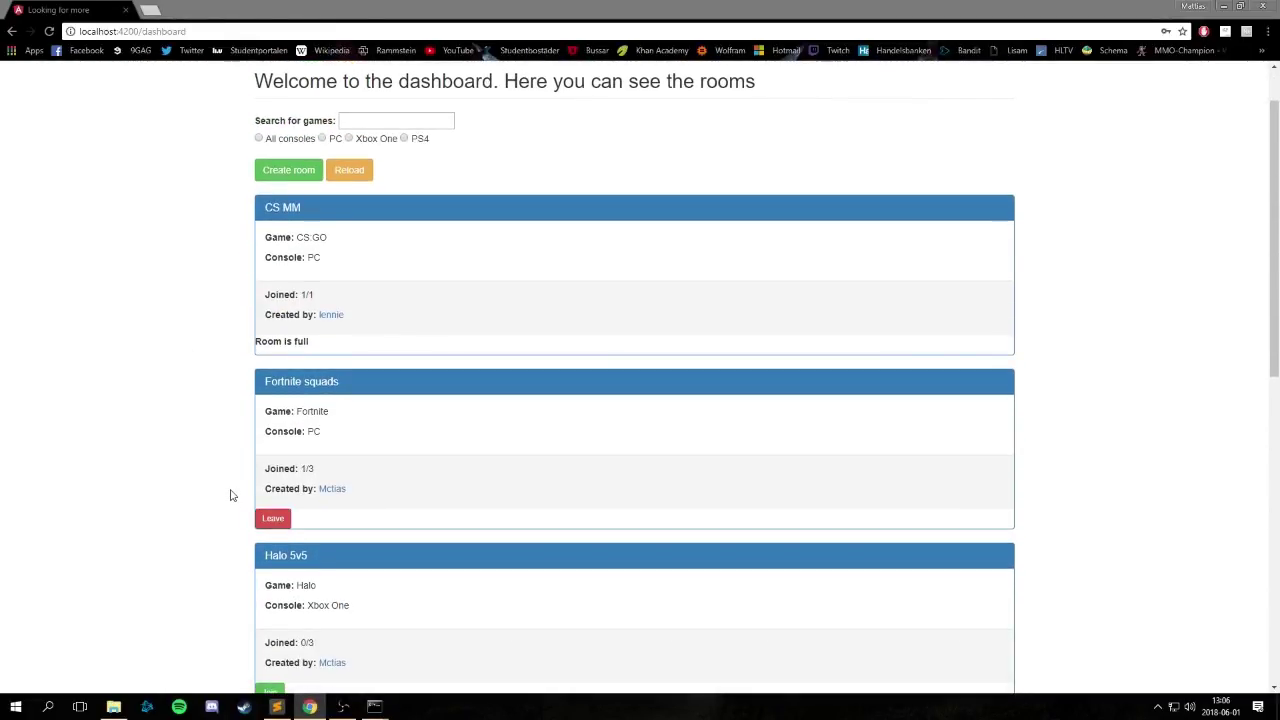
View the CS MM room player's profile, return, then open your own profile.
mouse_move(303, 469)
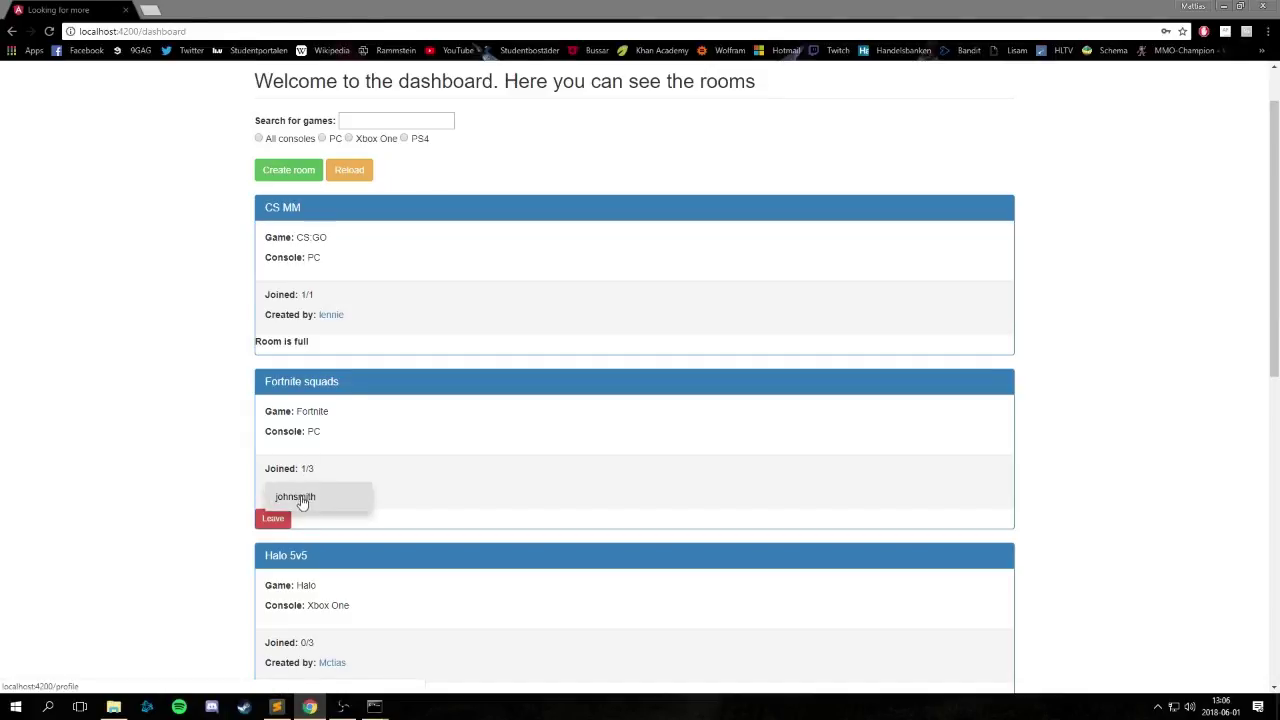
mouse_move(282, 294)
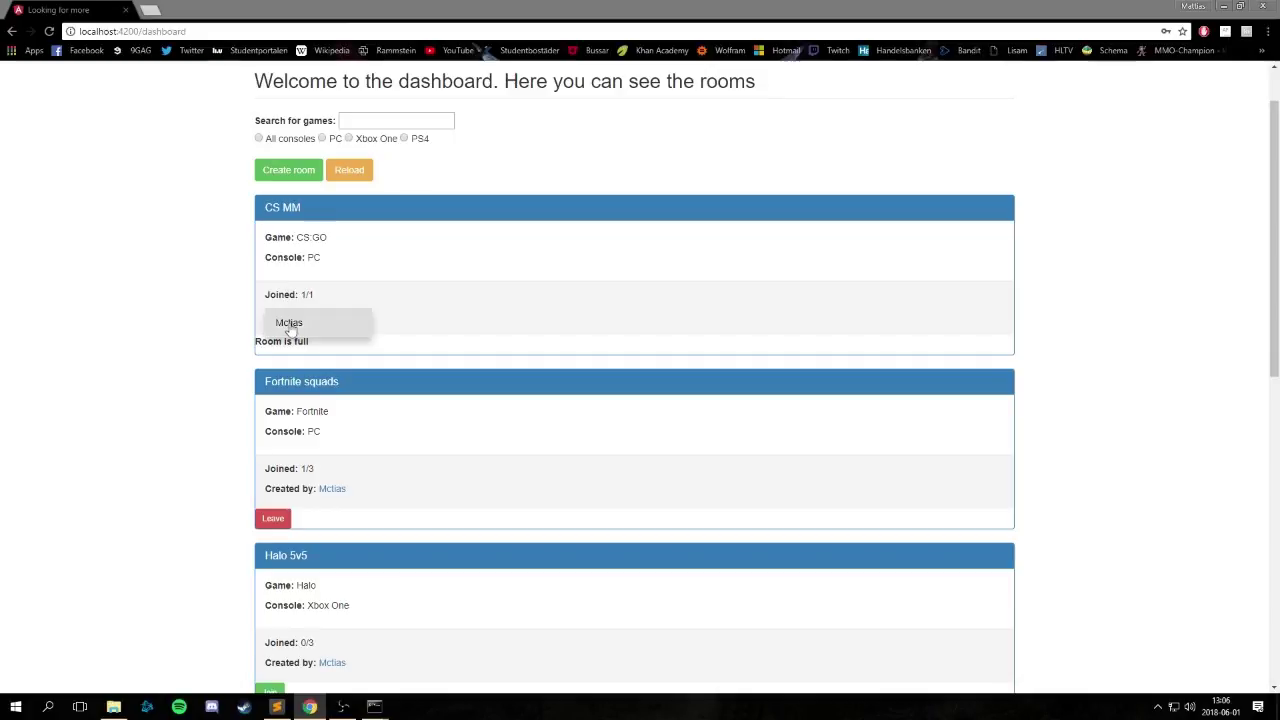
click(288, 323)
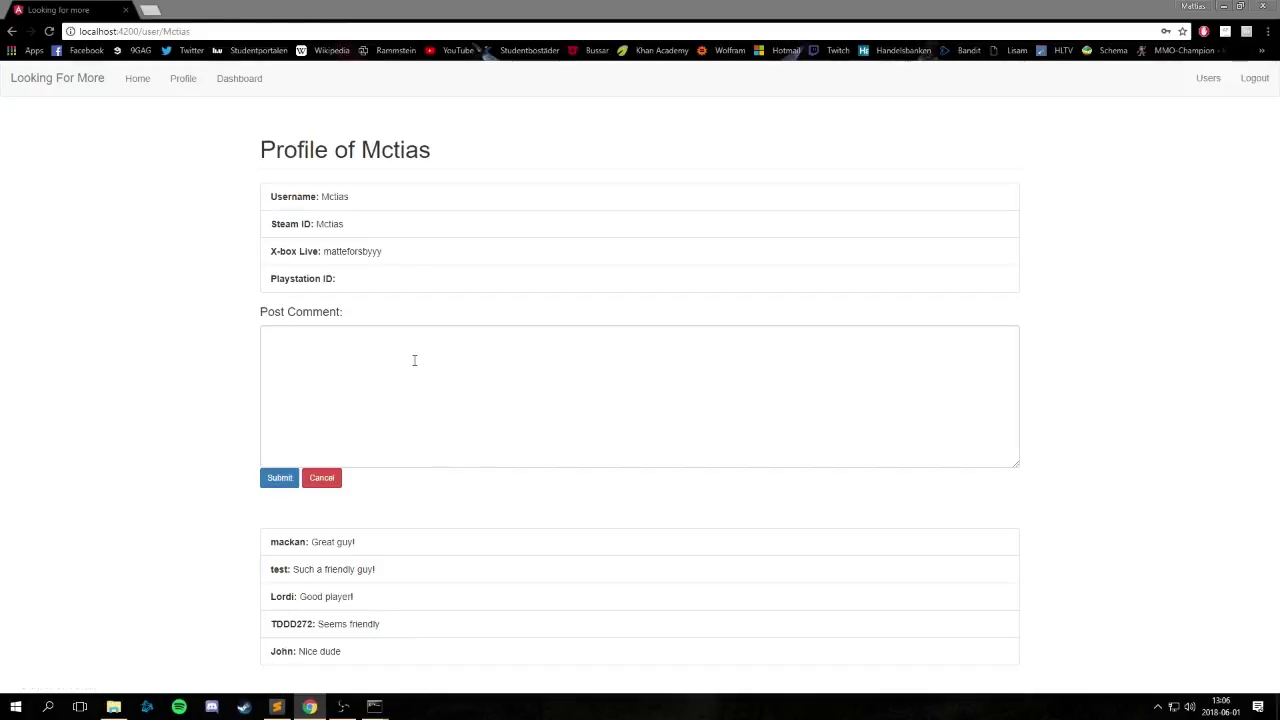
click(11, 31)
scroll(368, 389, down, 2)
mouse_move(301, 335)
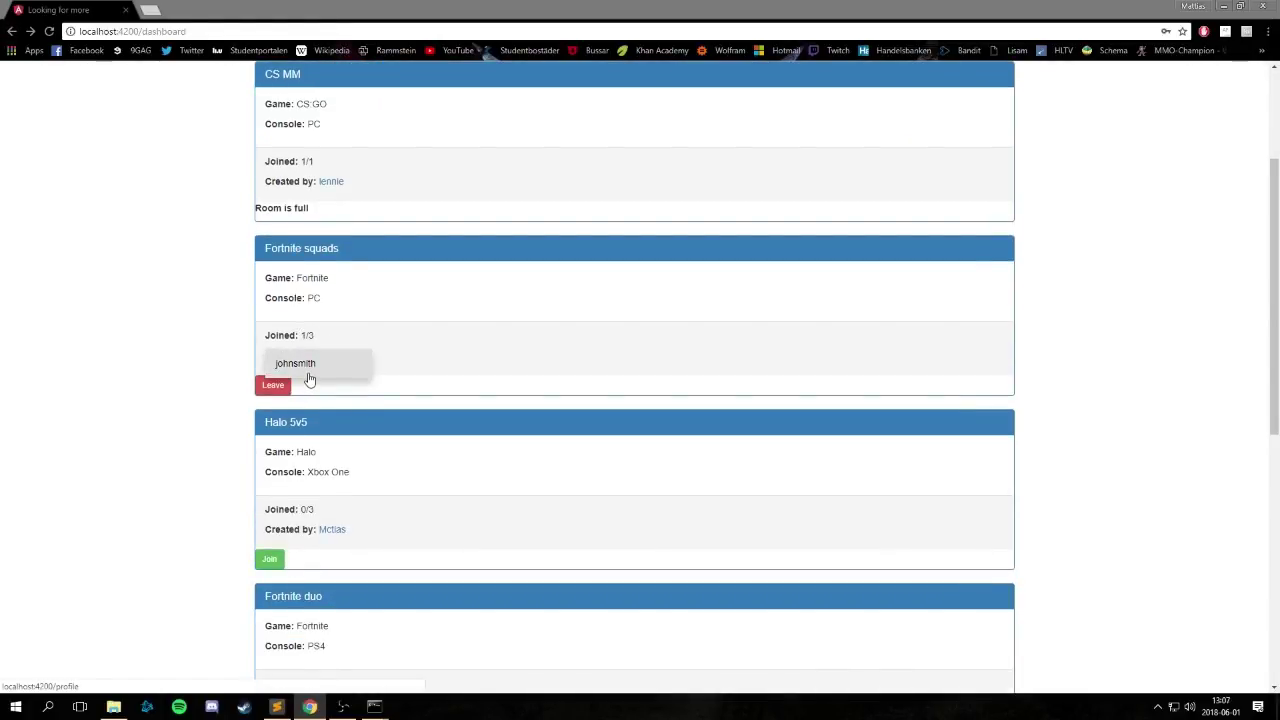
click(309, 379)
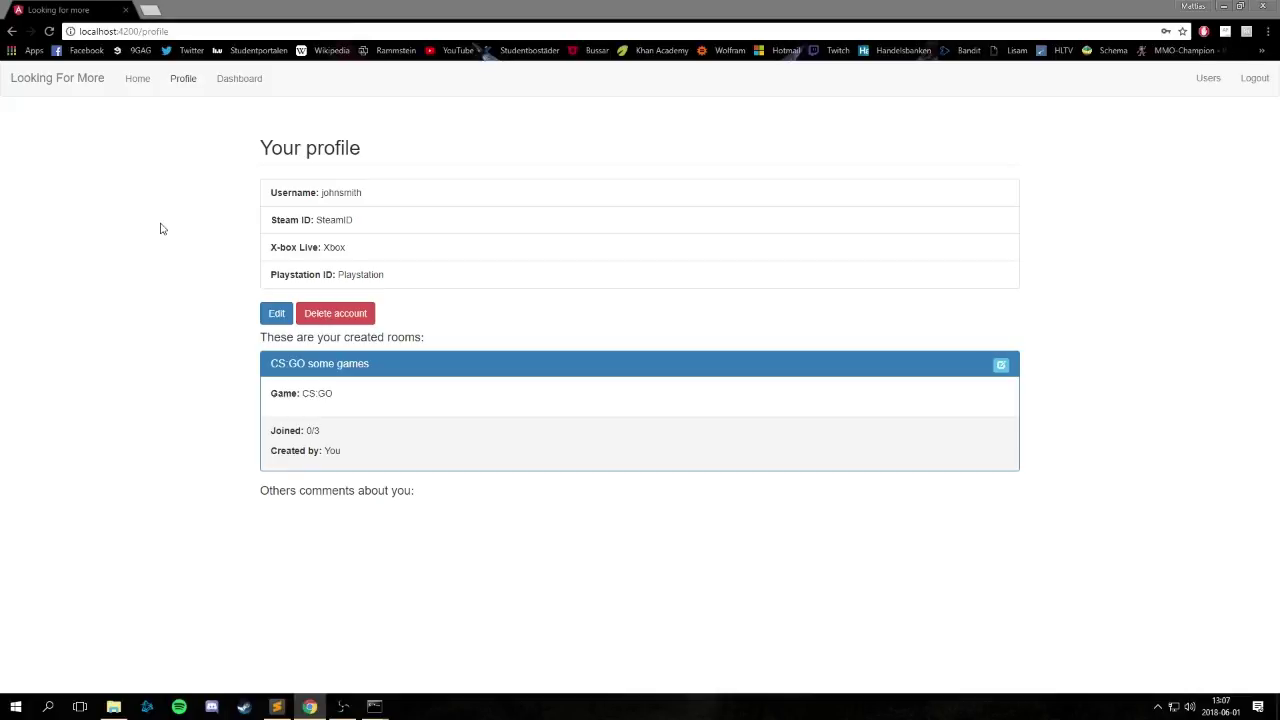
Append 2 to the profile's Steam ID so it reads SteamID2, and save.
click(276, 313)
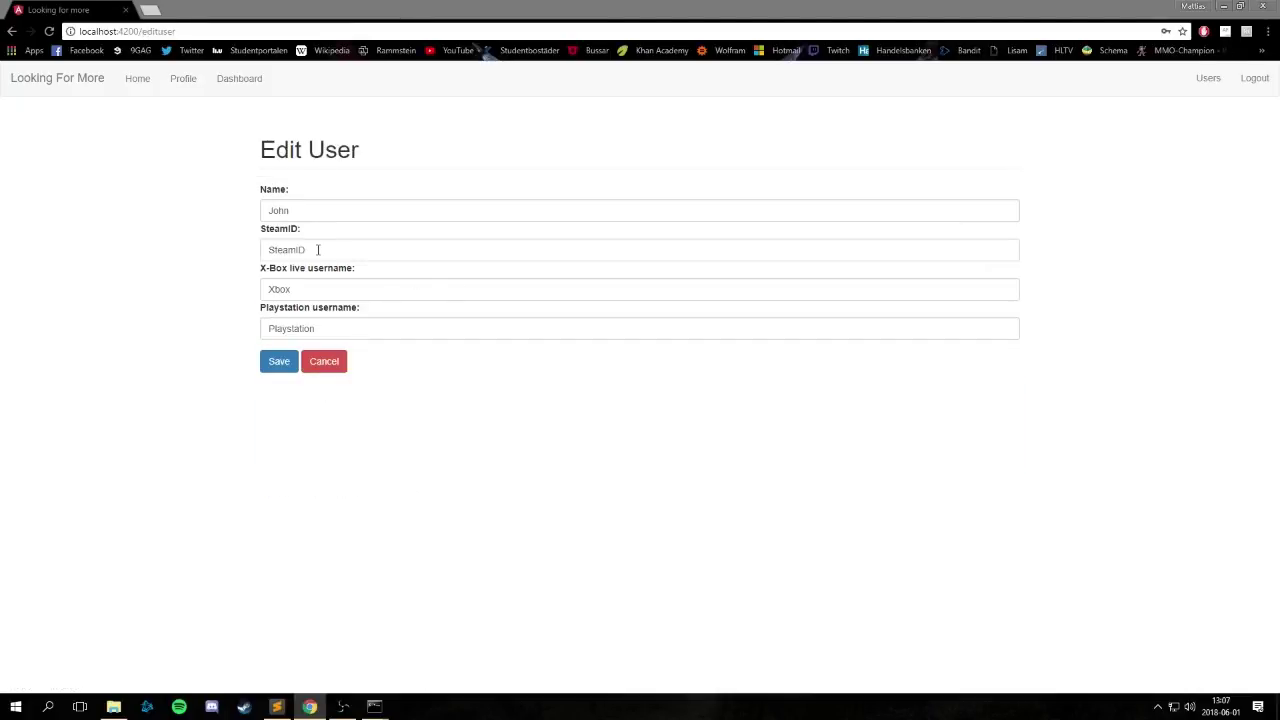
click(349, 253)
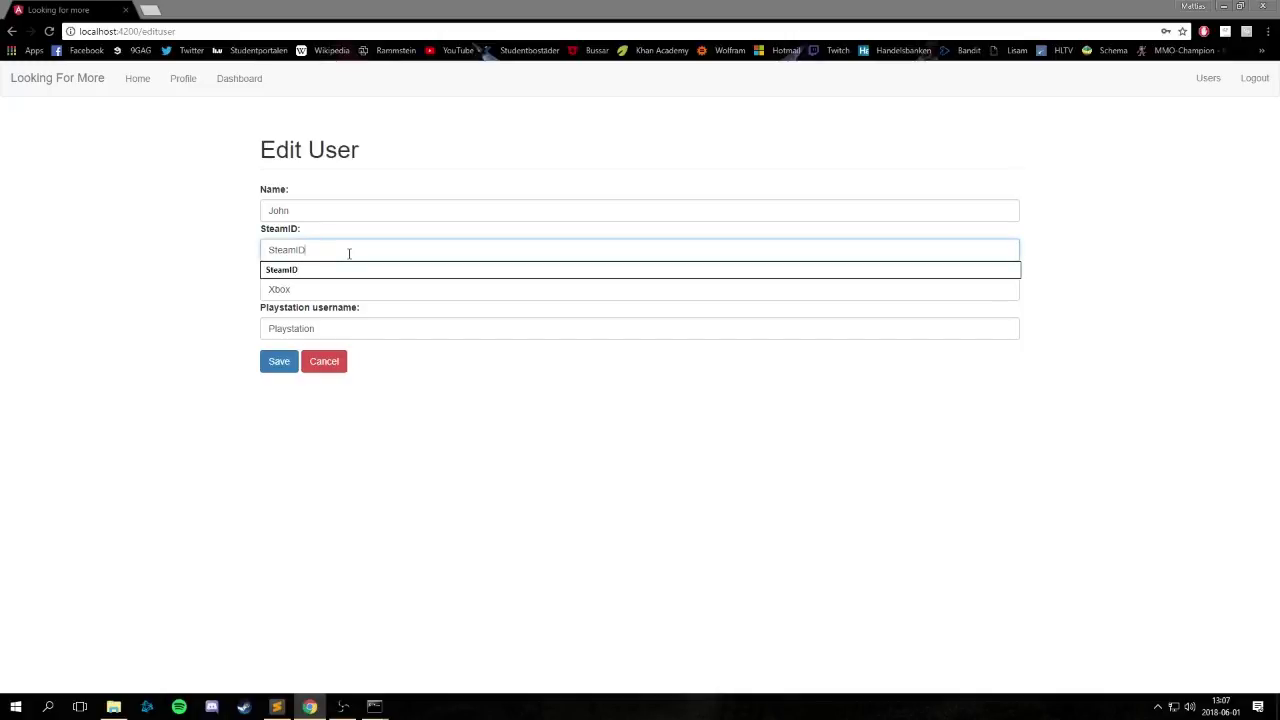
text(2)
click(266, 363)
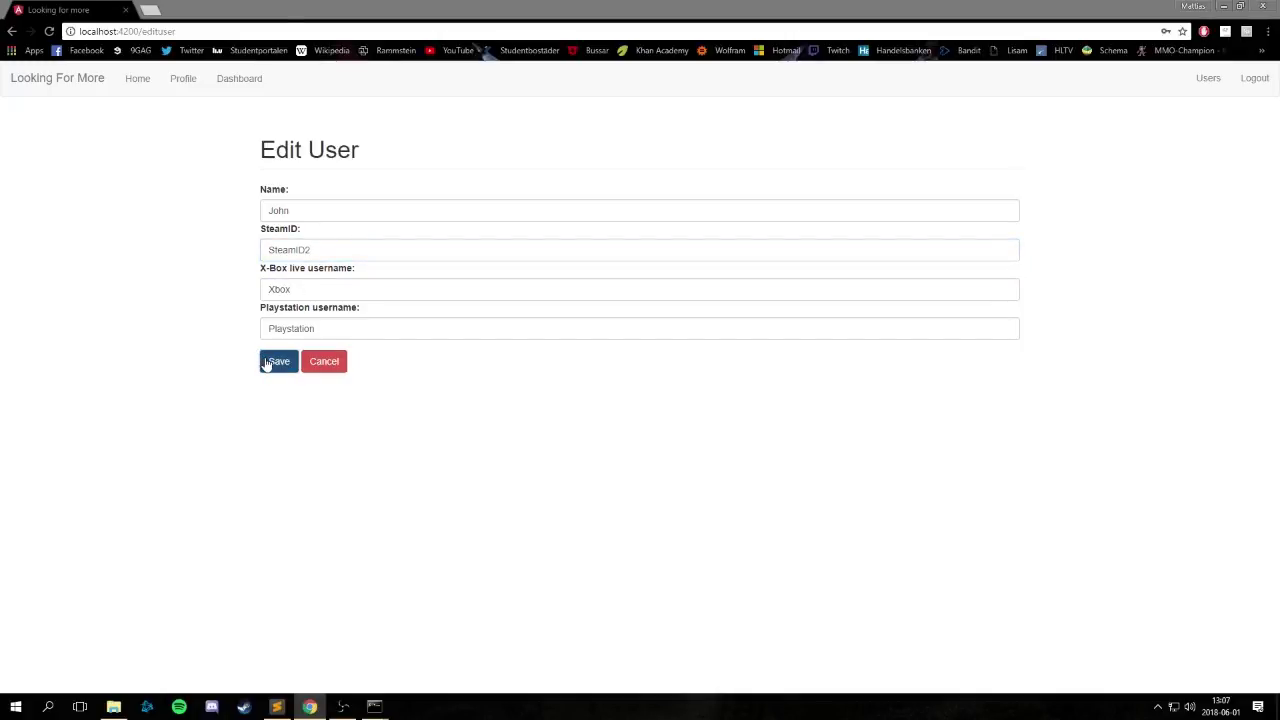
mouse_move(306, 258)
mouse_down()
mouse_move(366, 266)
mouse_move(304, 257)
mouse_up()
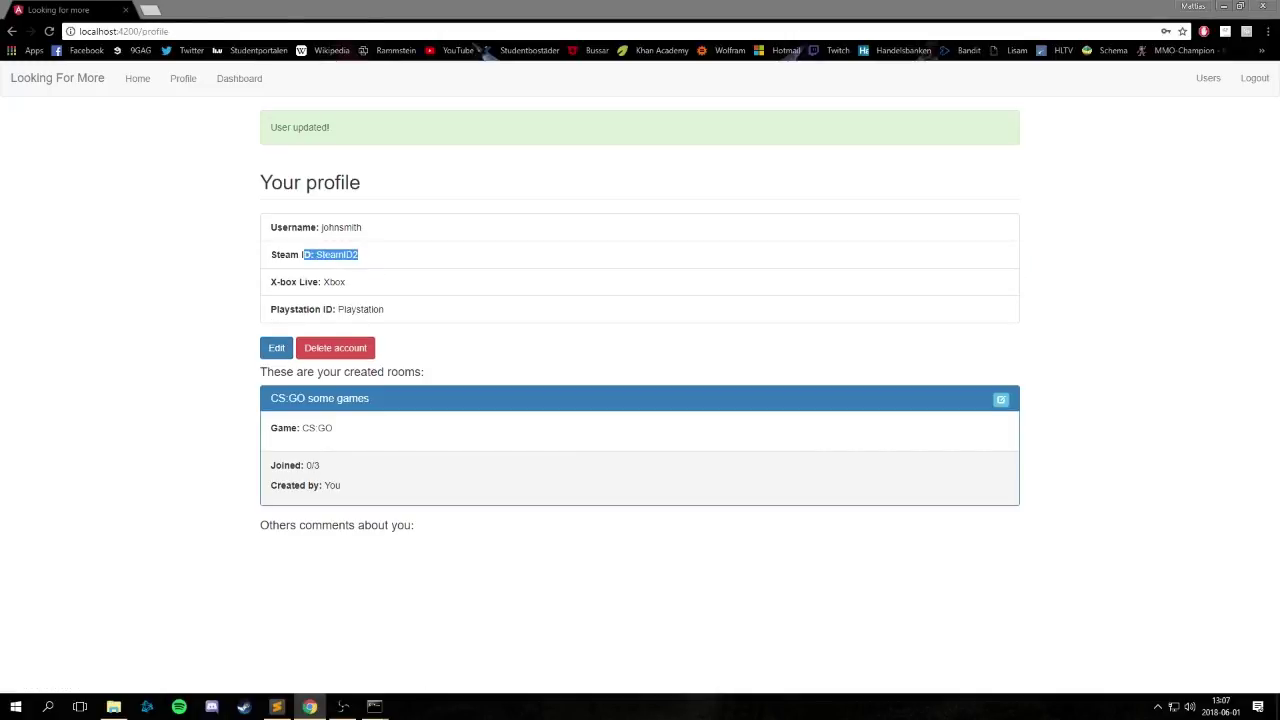
click(56, 339)
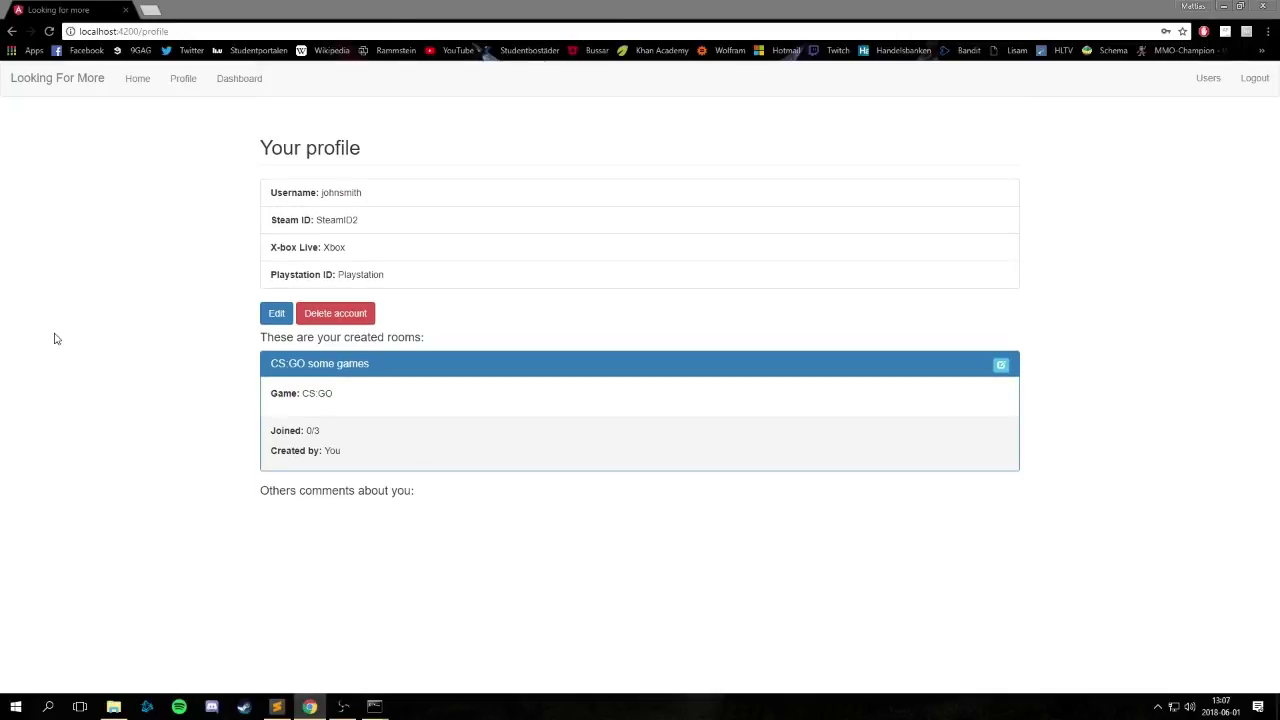
Preview the profile room card's description, then delete the CS:GO some games room from the dashboard.
click(330, 369)
click(330, 369)
click(239, 82)
scroll(406, 490, down, 12)
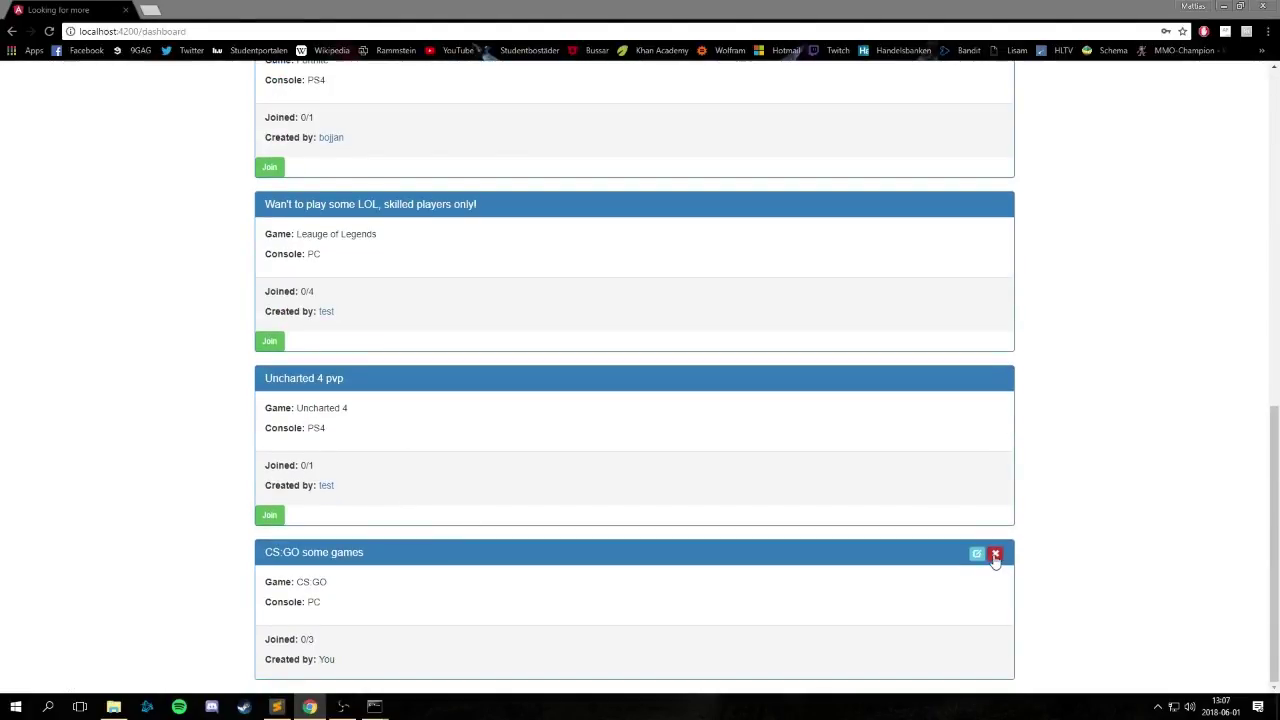
right_click(995, 556)
click(995, 556)
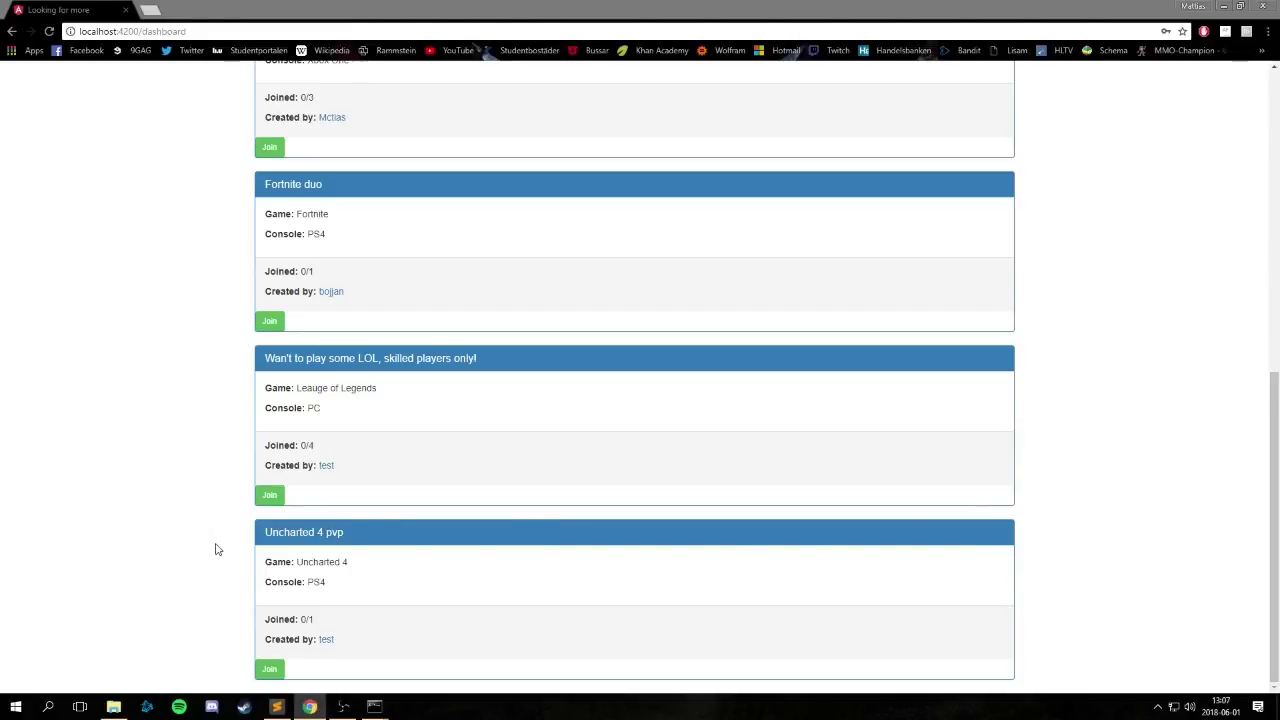
scroll(215, 549, up, 10)
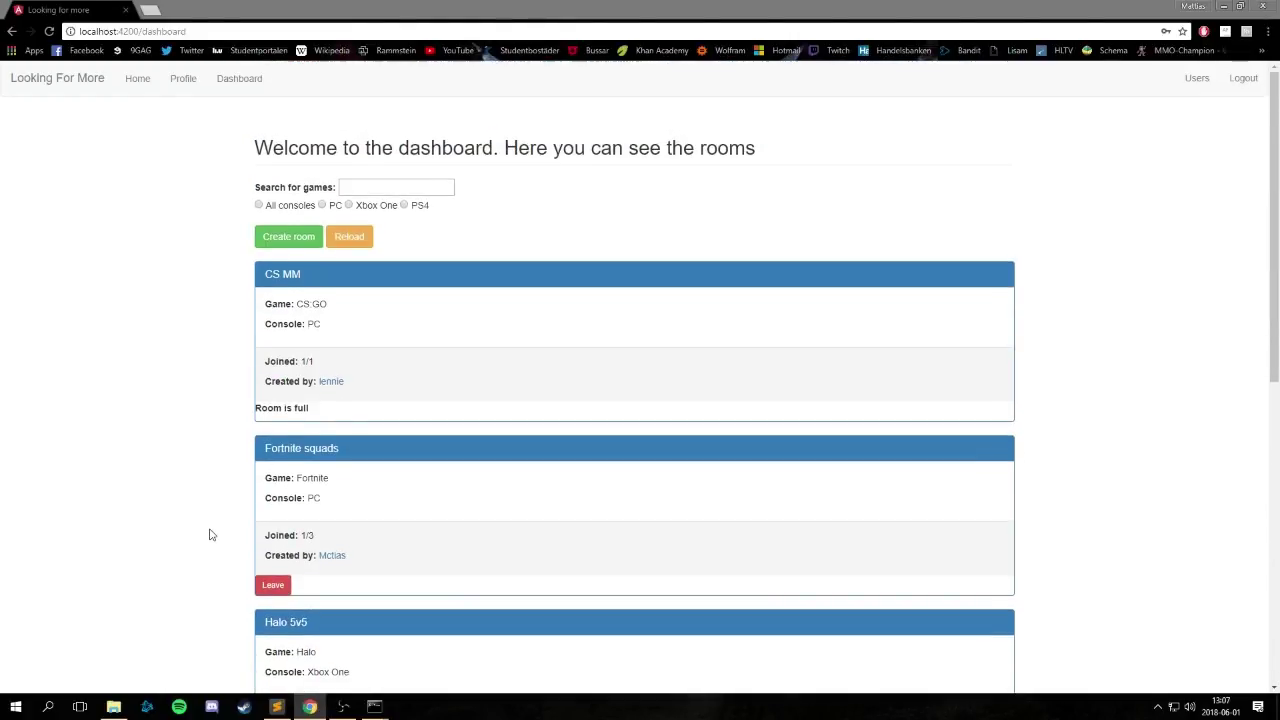
Leave the Fortnite squads room on the dashboard so it shows 0/3 joined.
click(183, 80)
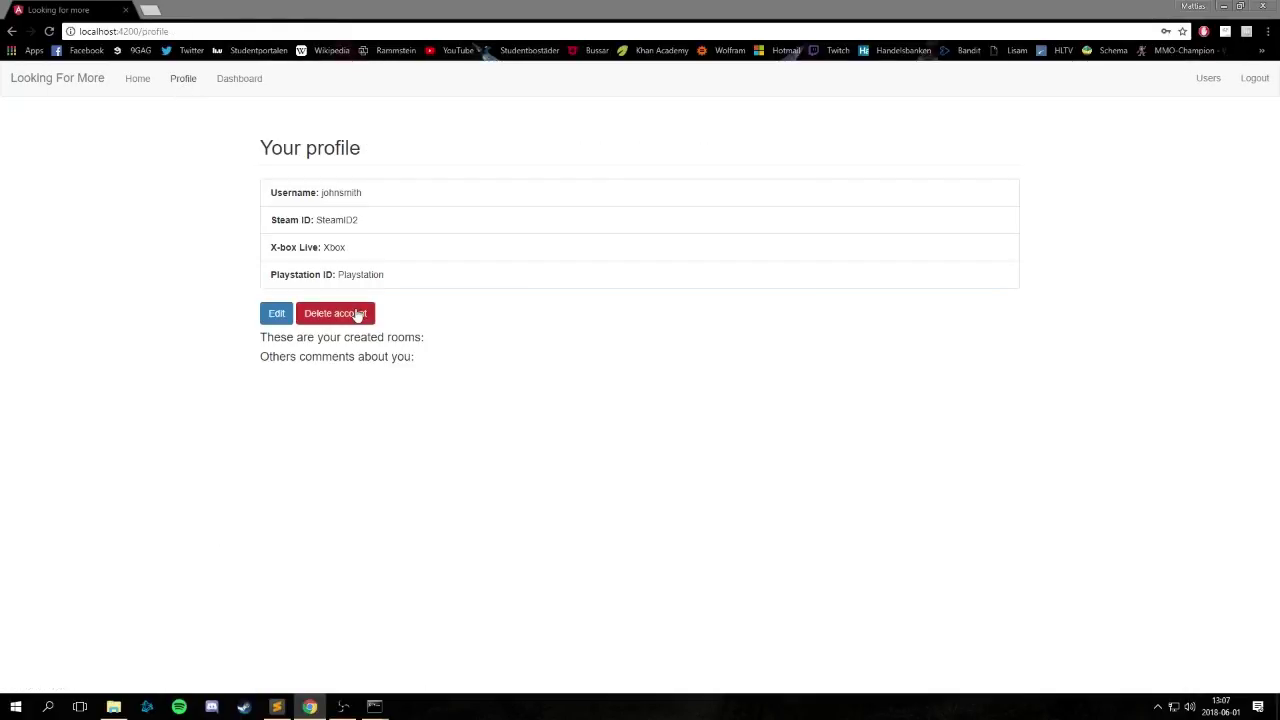
click(239, 80)
scroll(210, 400, down, 3)
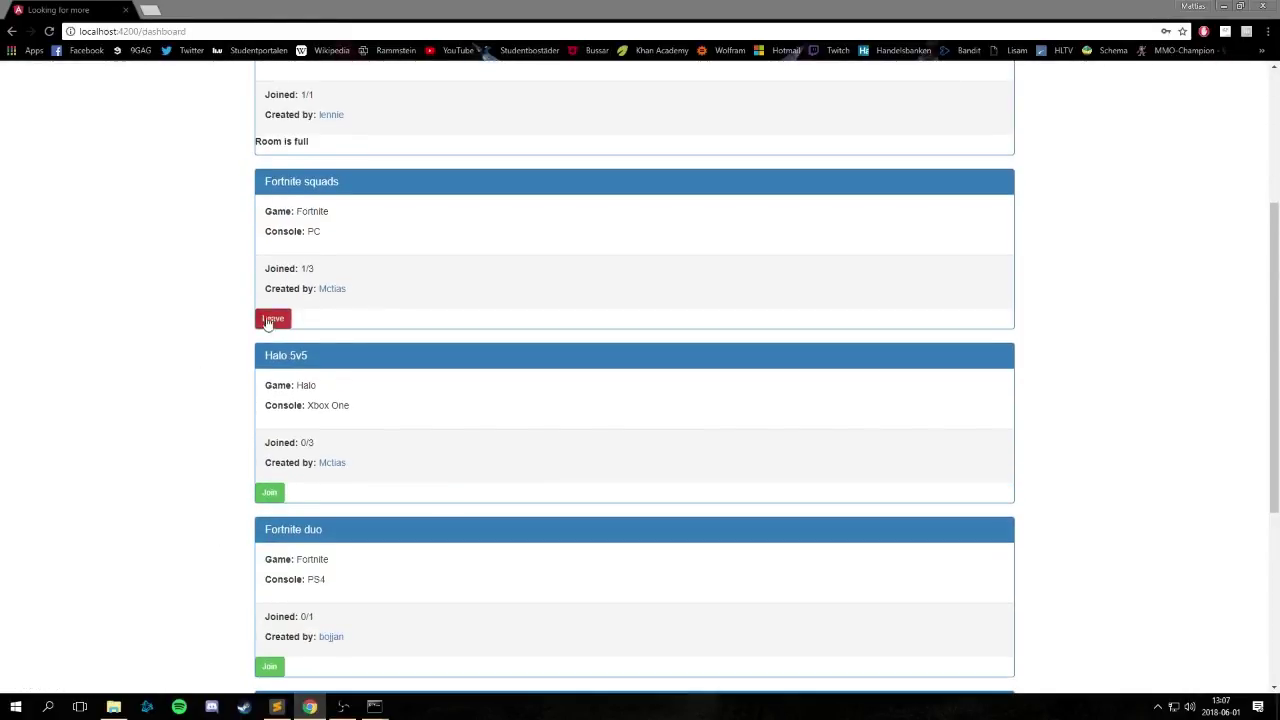
click(273, 319)
scroll(217, 143, up, 3)
Start deleting the account from the profile, close the confirmation, and return to the dashboard.
click(183, 79)
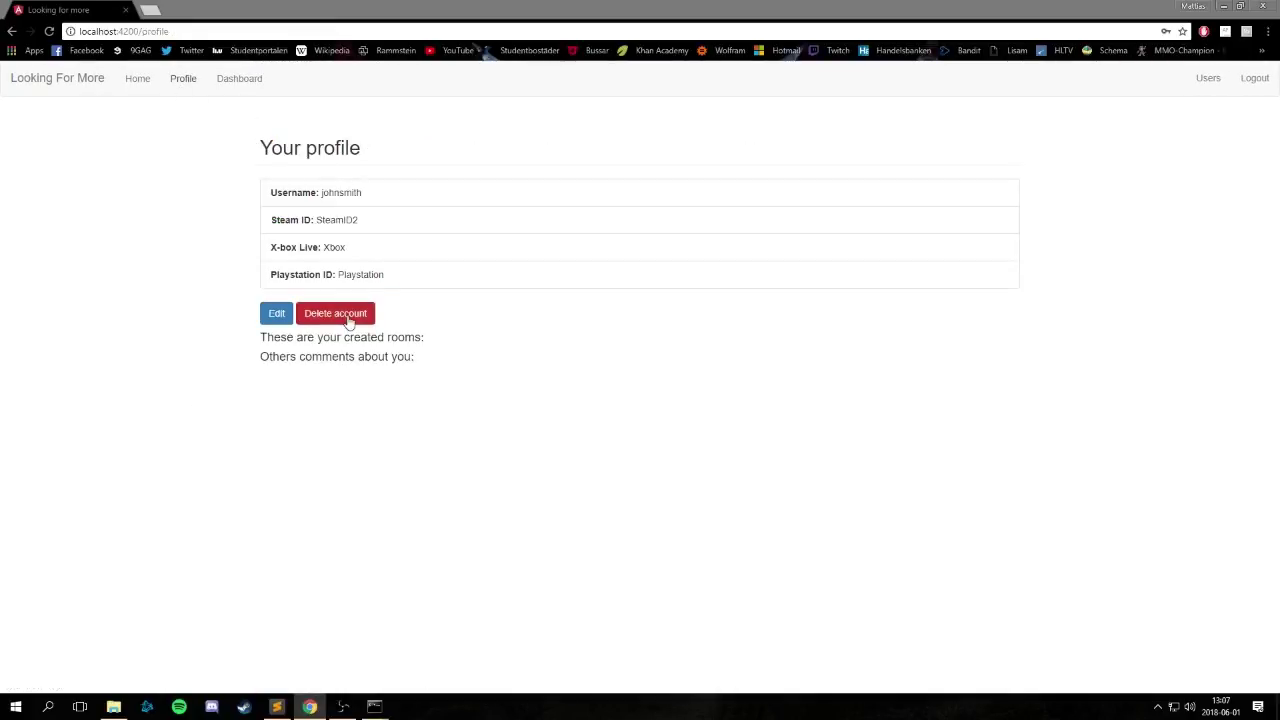
click(349, 318)
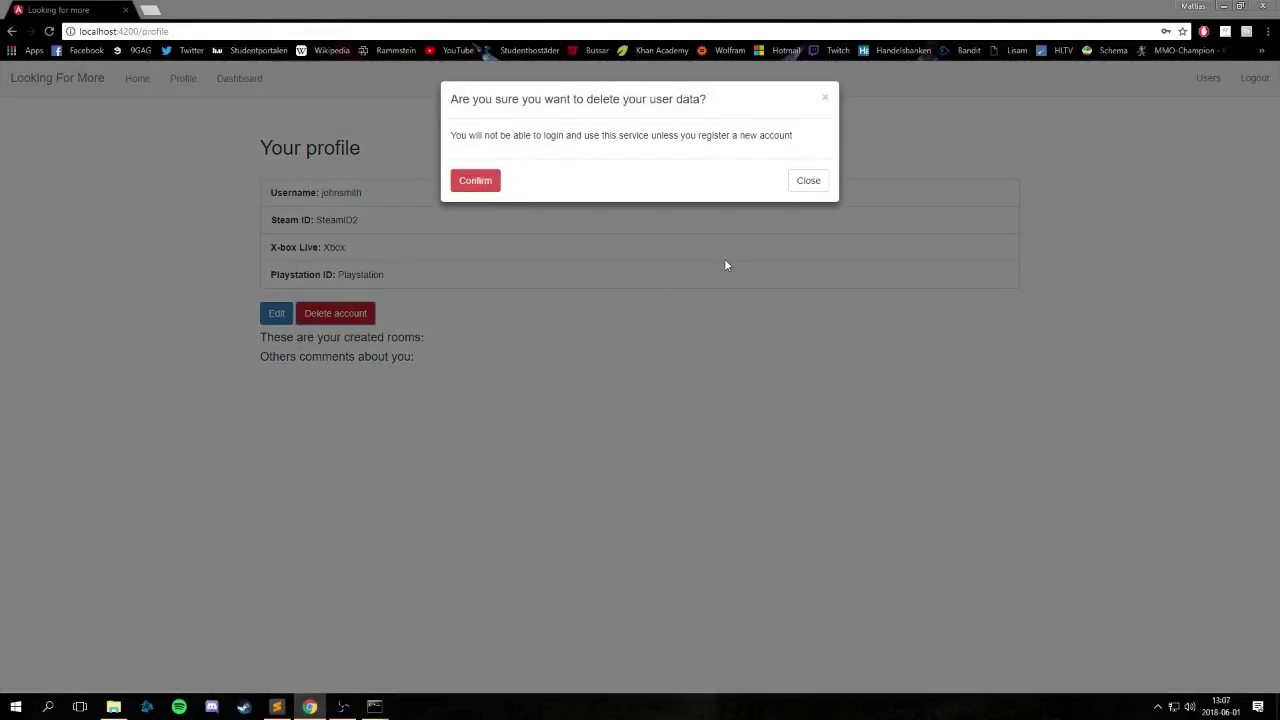
click(808, 182)
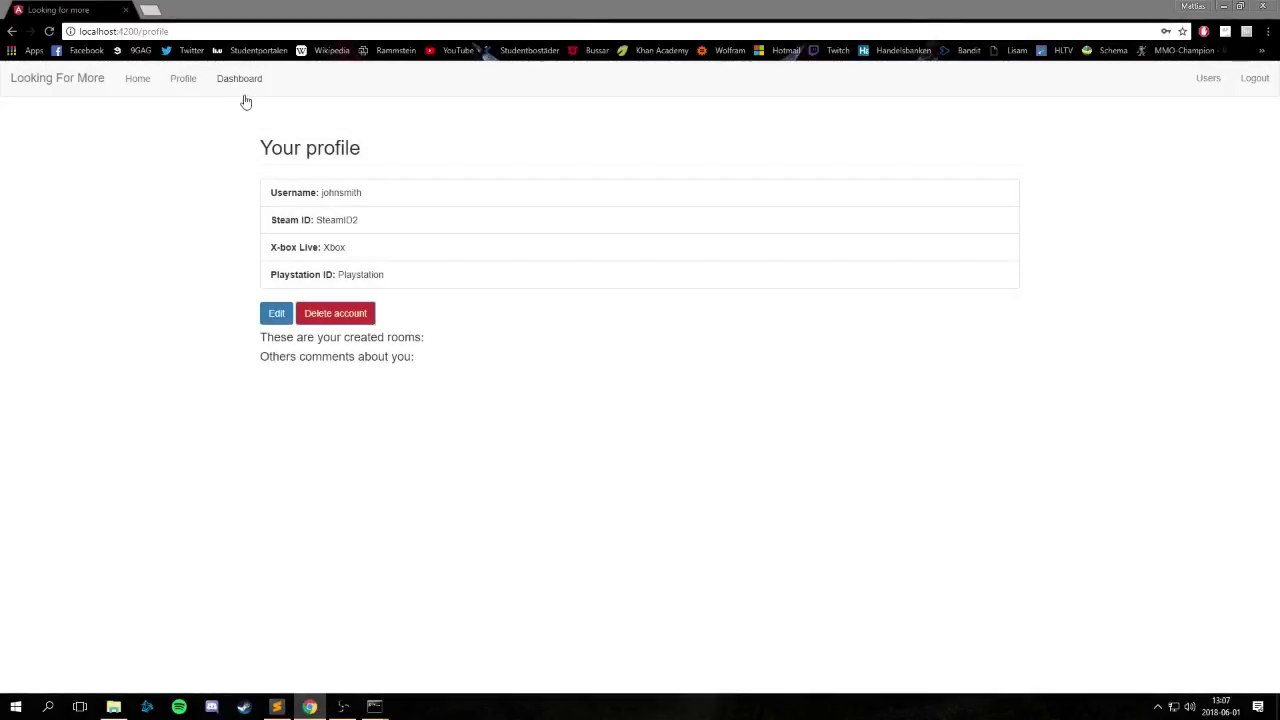
click(238, 90)
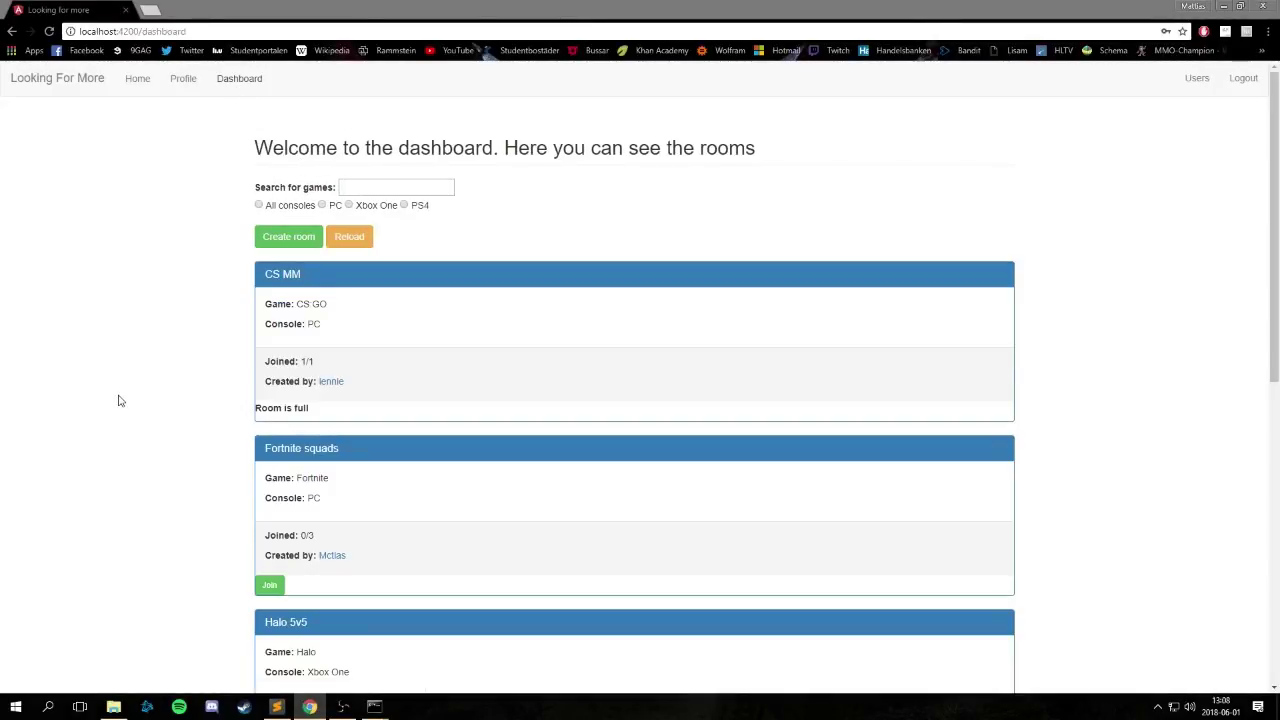
Join the Fortnite duo room on the dashboard so it reads 1/1 and full.
scroll(214, 414, down, 3)
scroll(216, 415, down, 4)
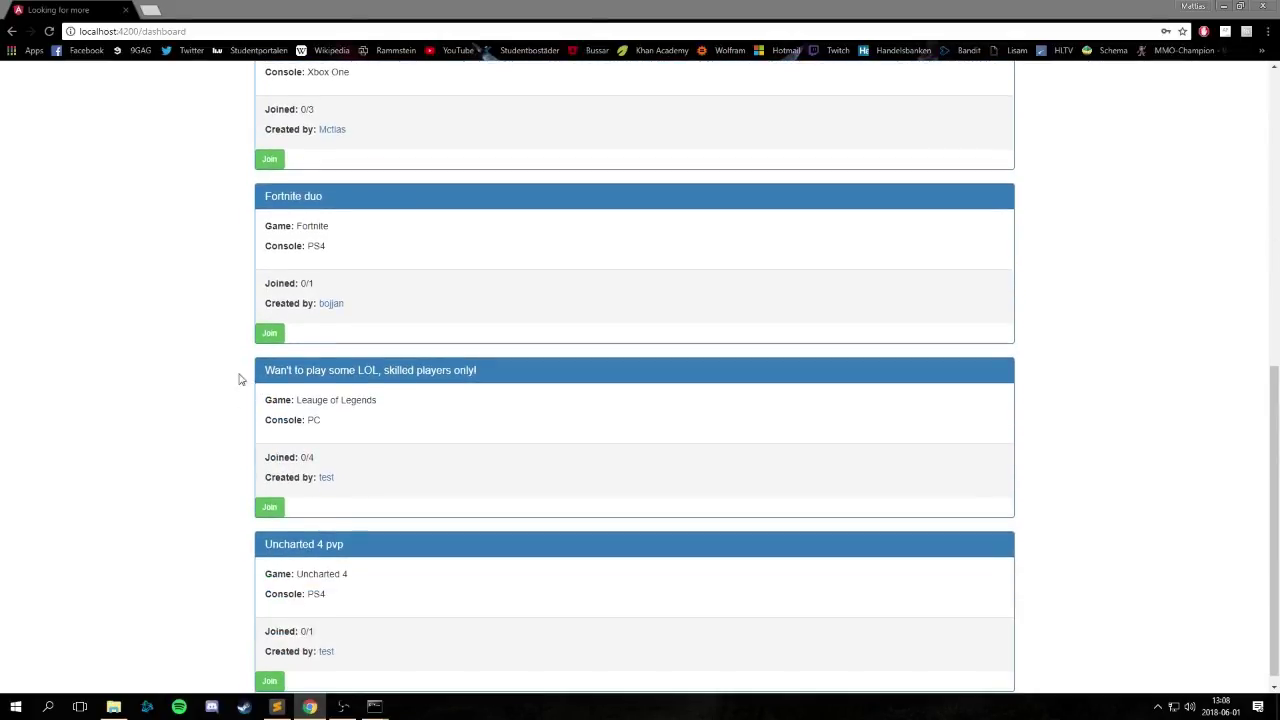
click(268, 332)
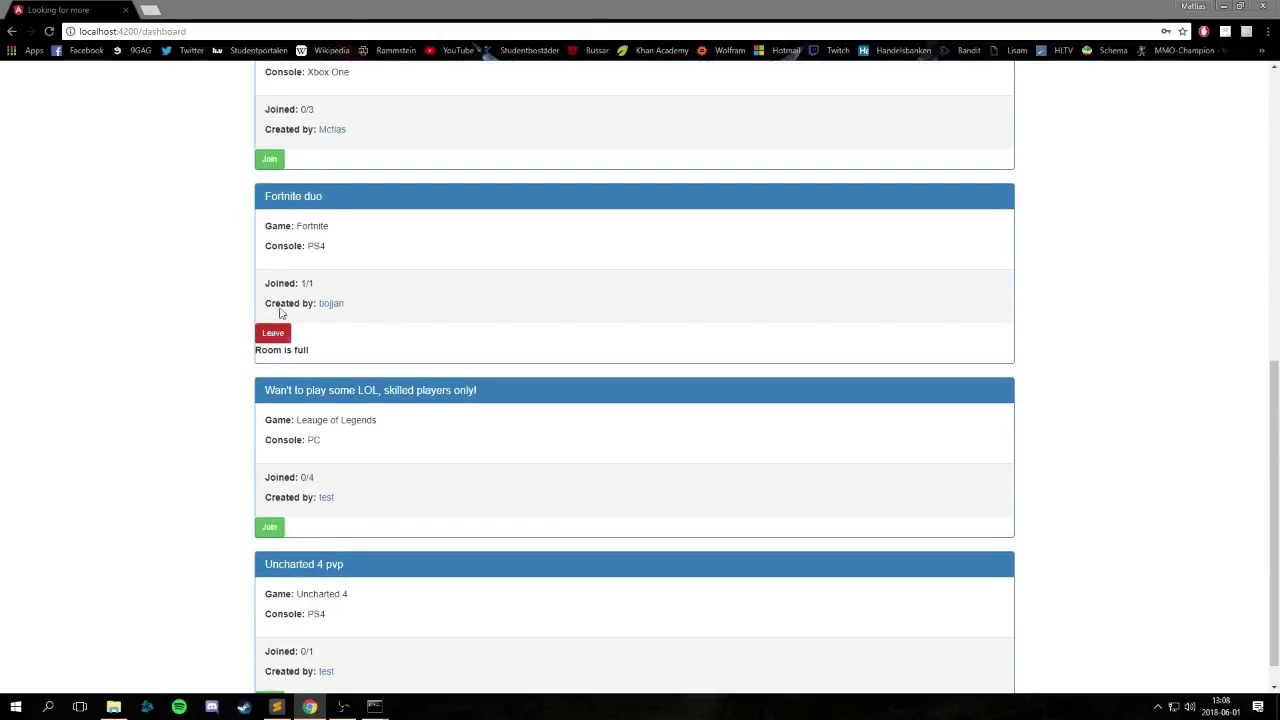
scroll(731, 291, up, 6)
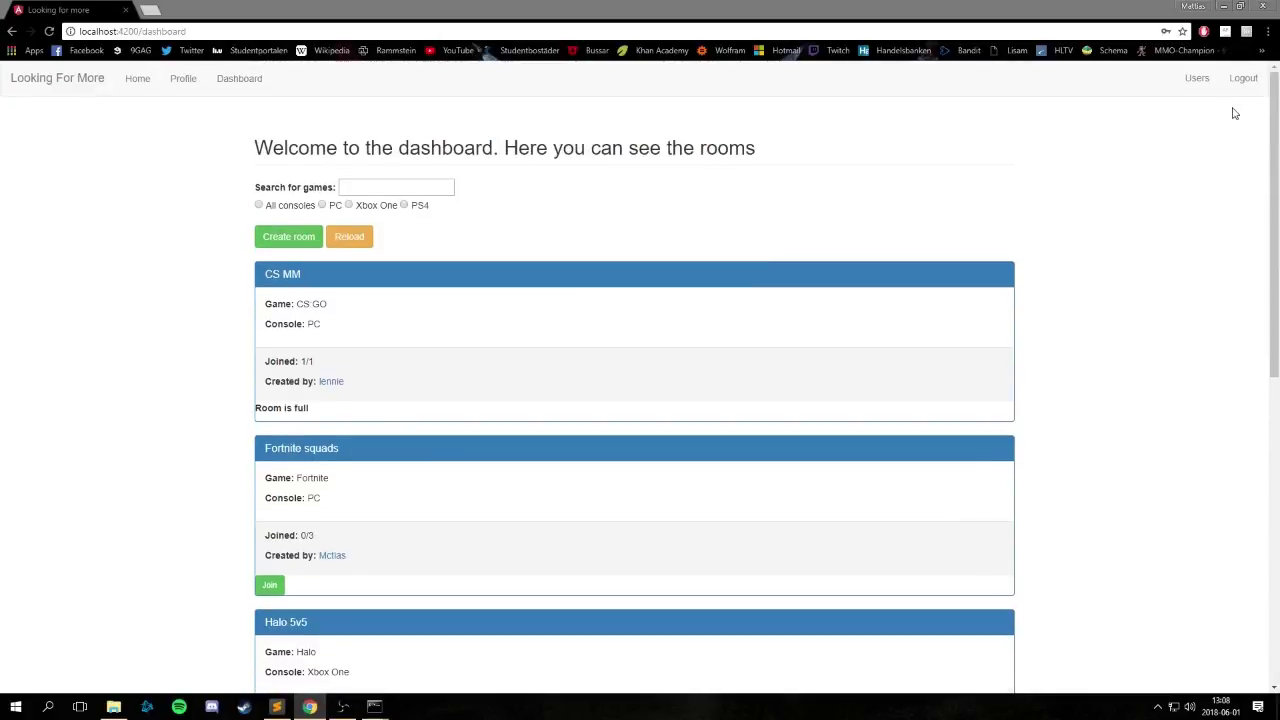
Browse the list of registered users, then log out of the account.
click(1197, 80)
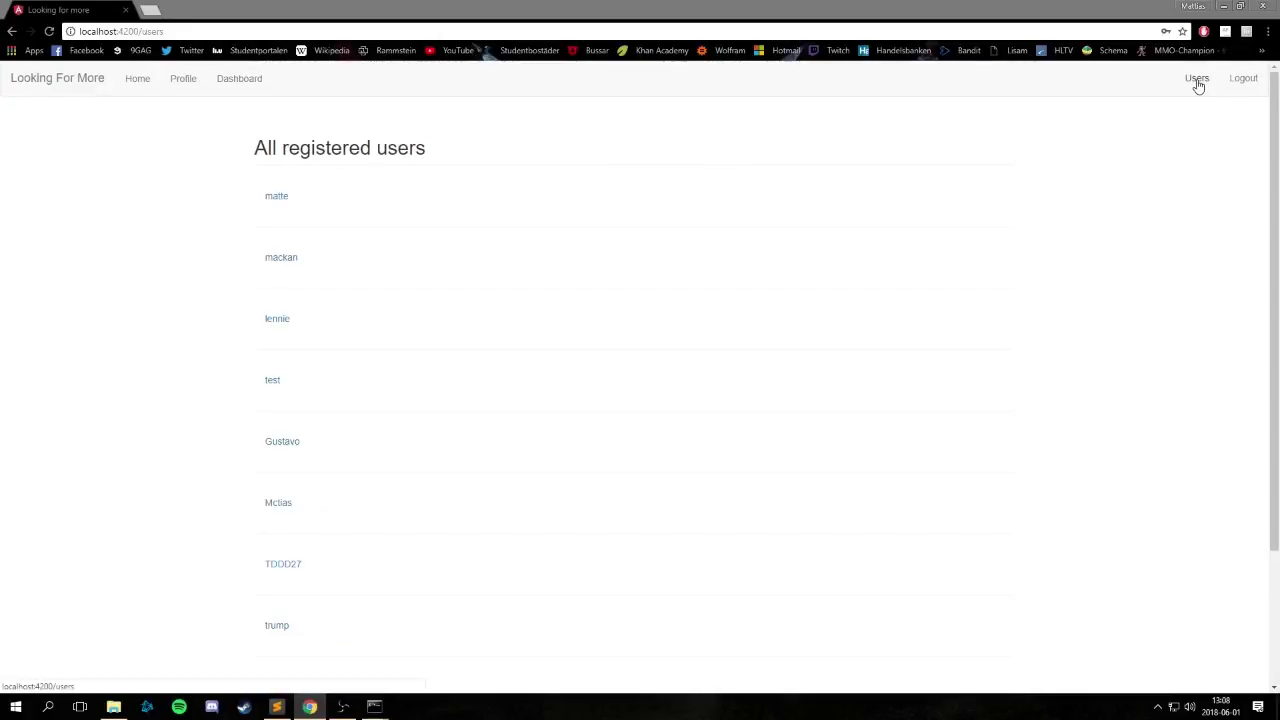
scroll(408, 543, down, 2)
scroll(408, 545, up, 2)
click(1245, 80)
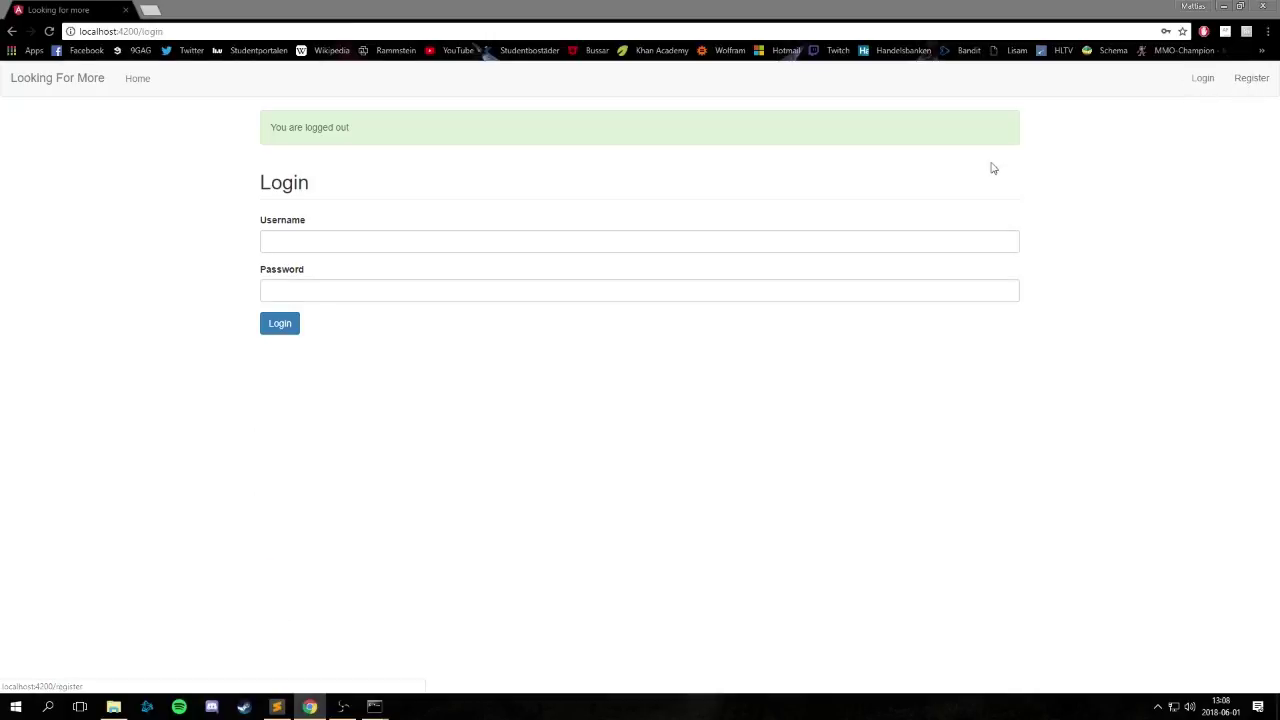
Sign in as the Fortnite duo creator using the saved username and the account password.
click(912, 248)
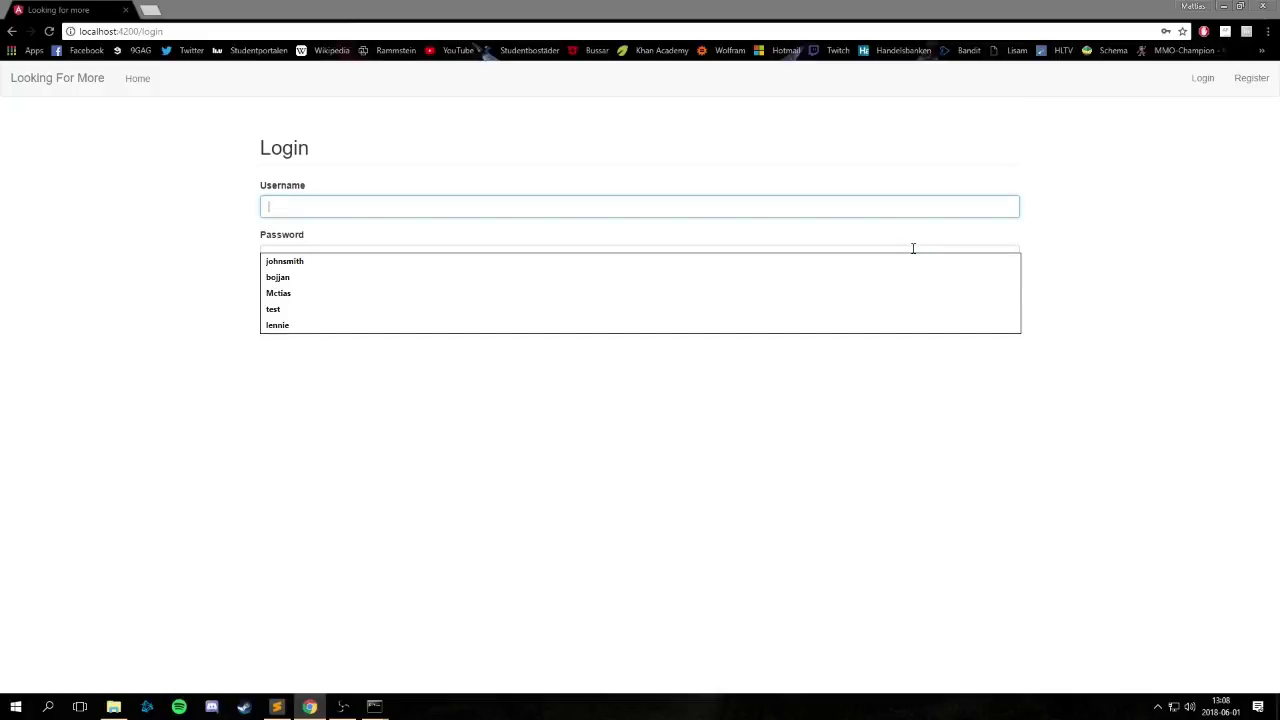
click(643, 278)
click(549, 260)
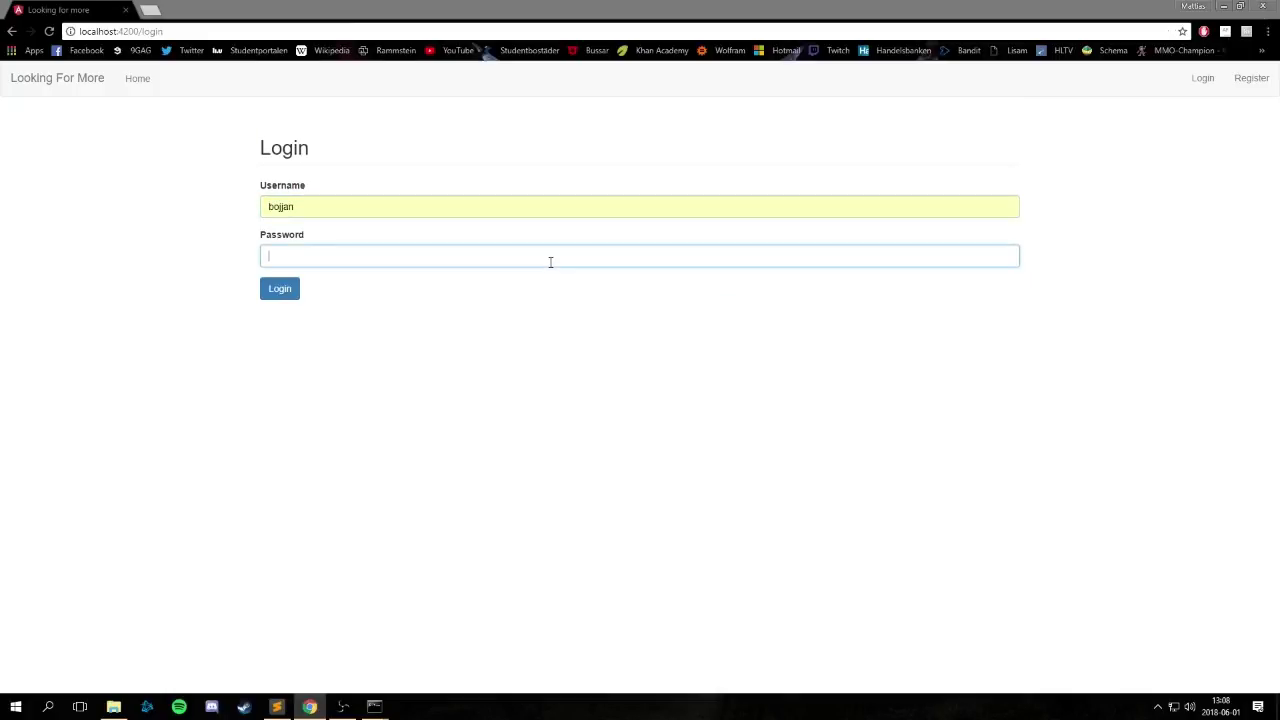
text(123)
click(284, 293)
Kick the joined player from Fortnite duo, leaving it at 0/1, and highlight the Room is full note.
scroll(189, 314, down, 3)
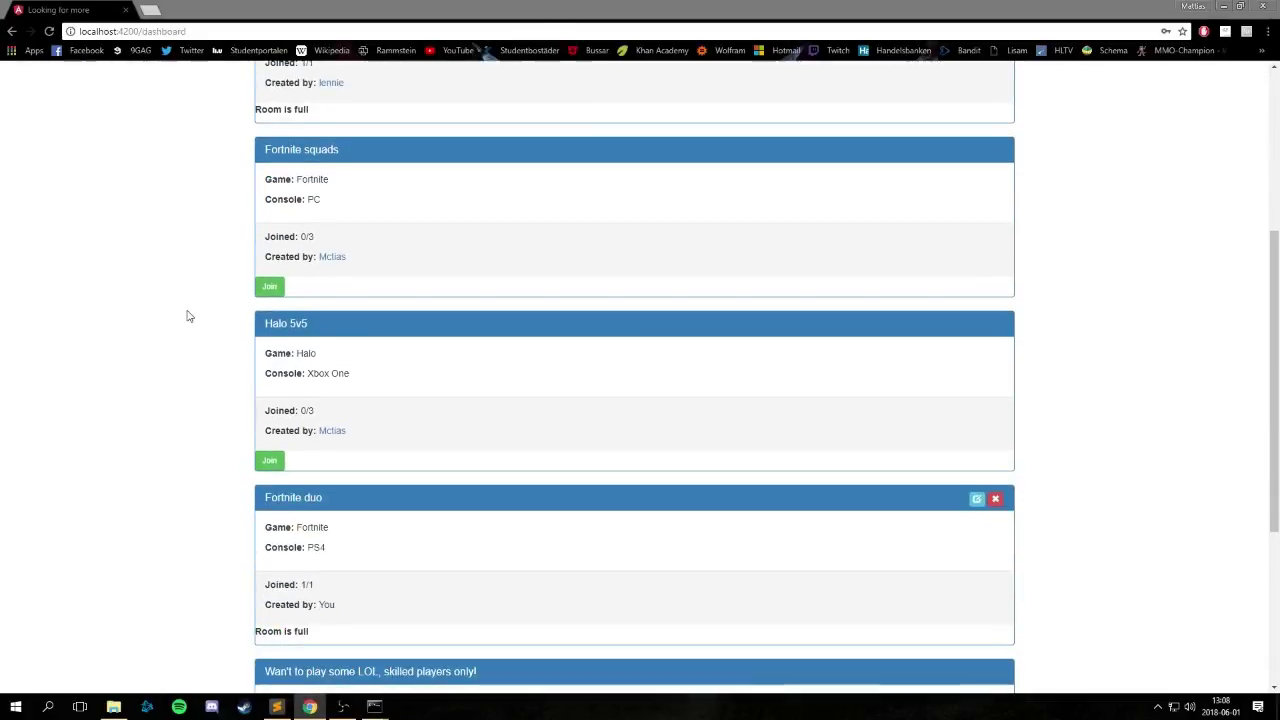
scroll(189, 314, down, 2)
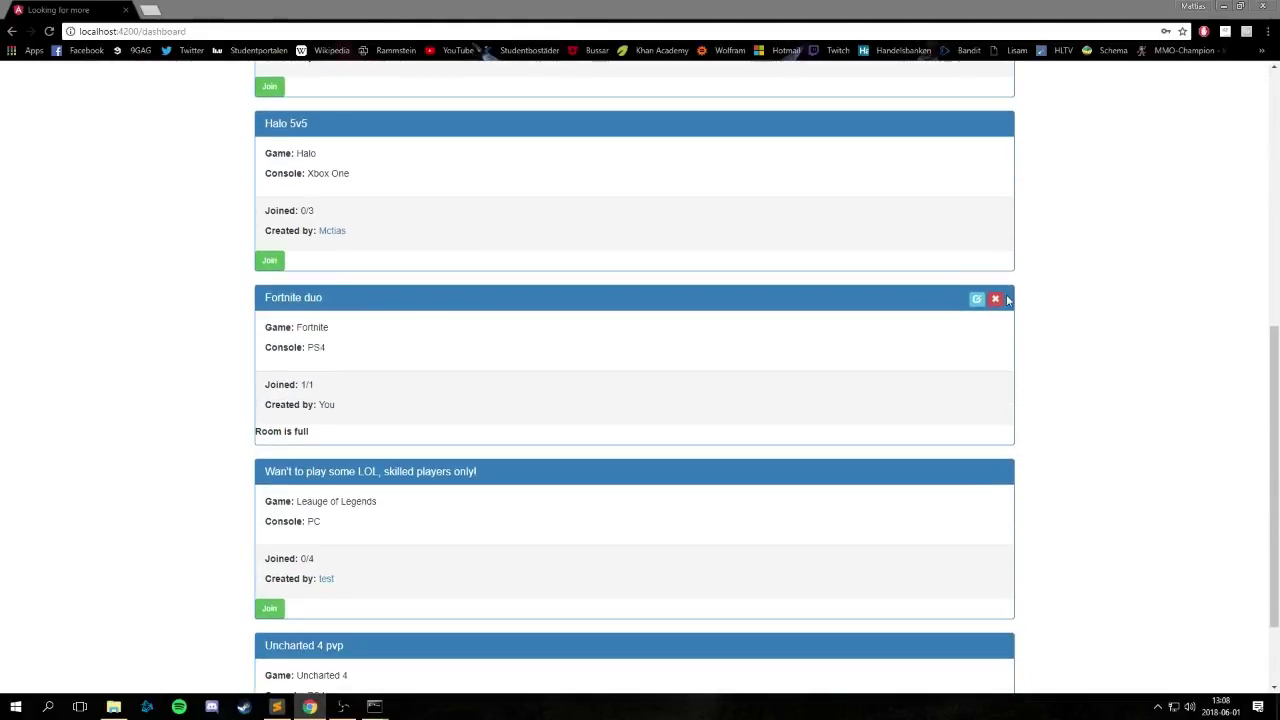
click(303, 384)
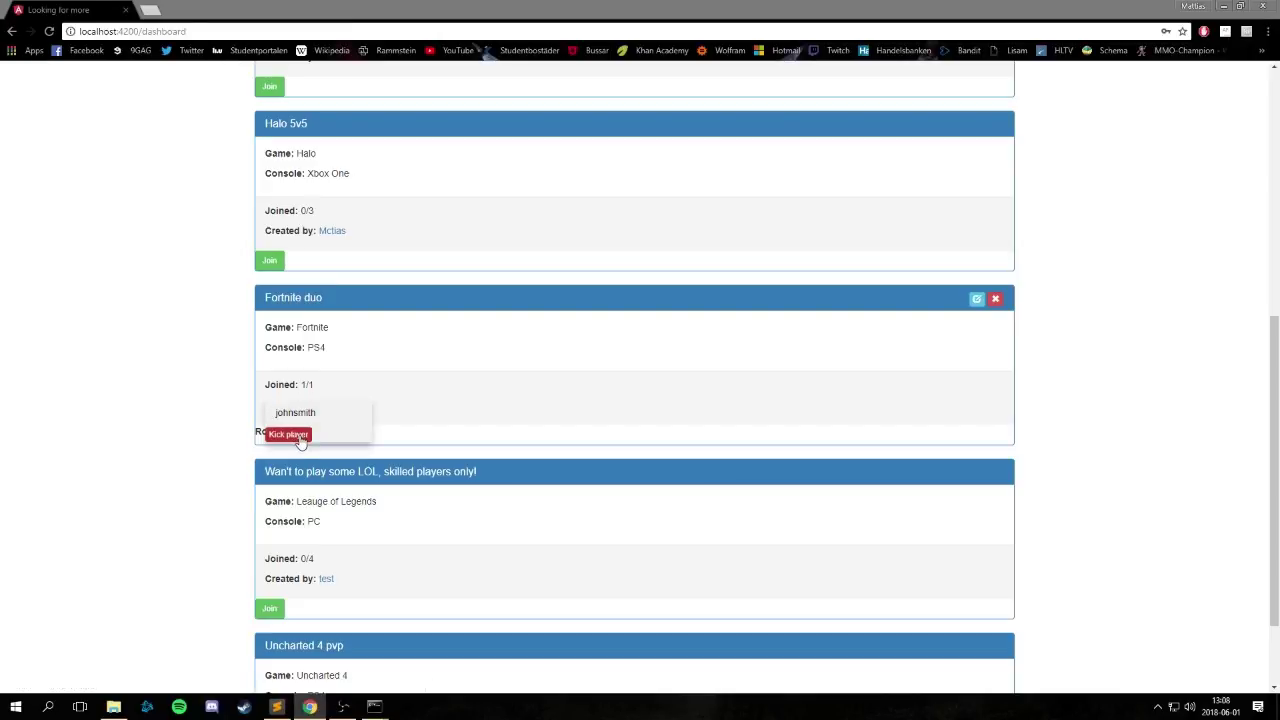
click(290, 435)
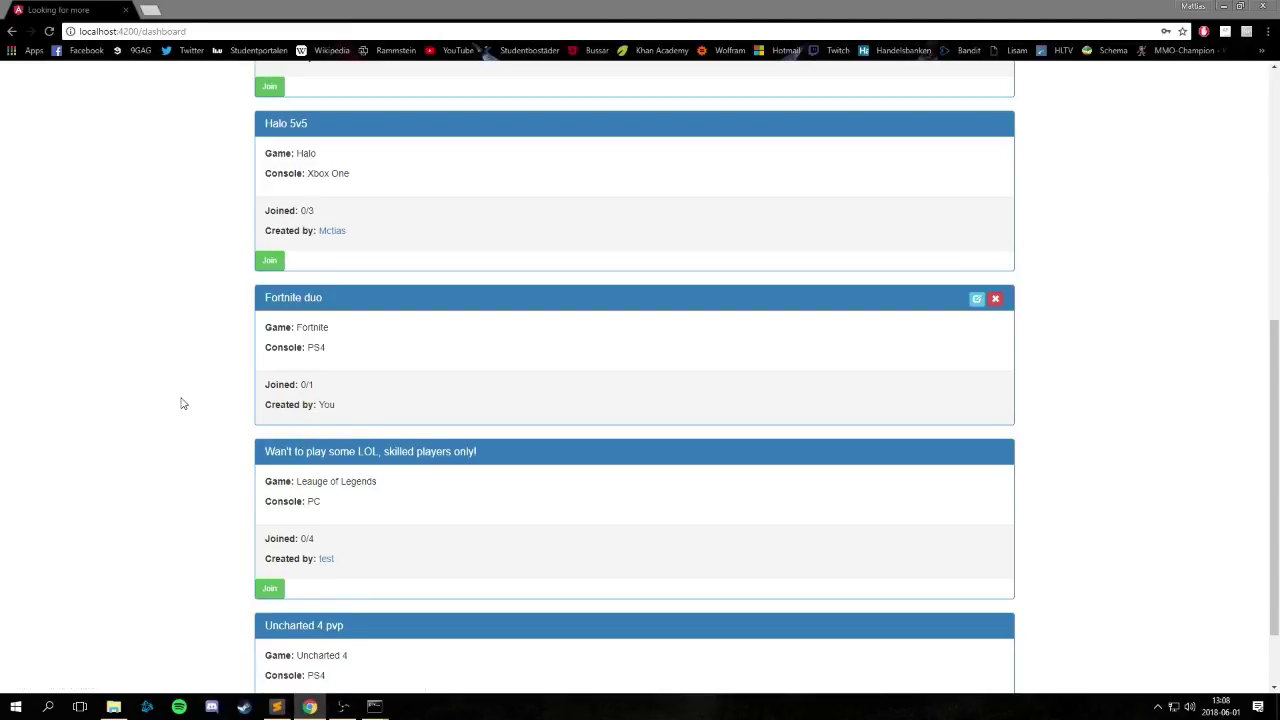
scroll(182, 404, down, 1)
scroll(182, 405, up, 4)
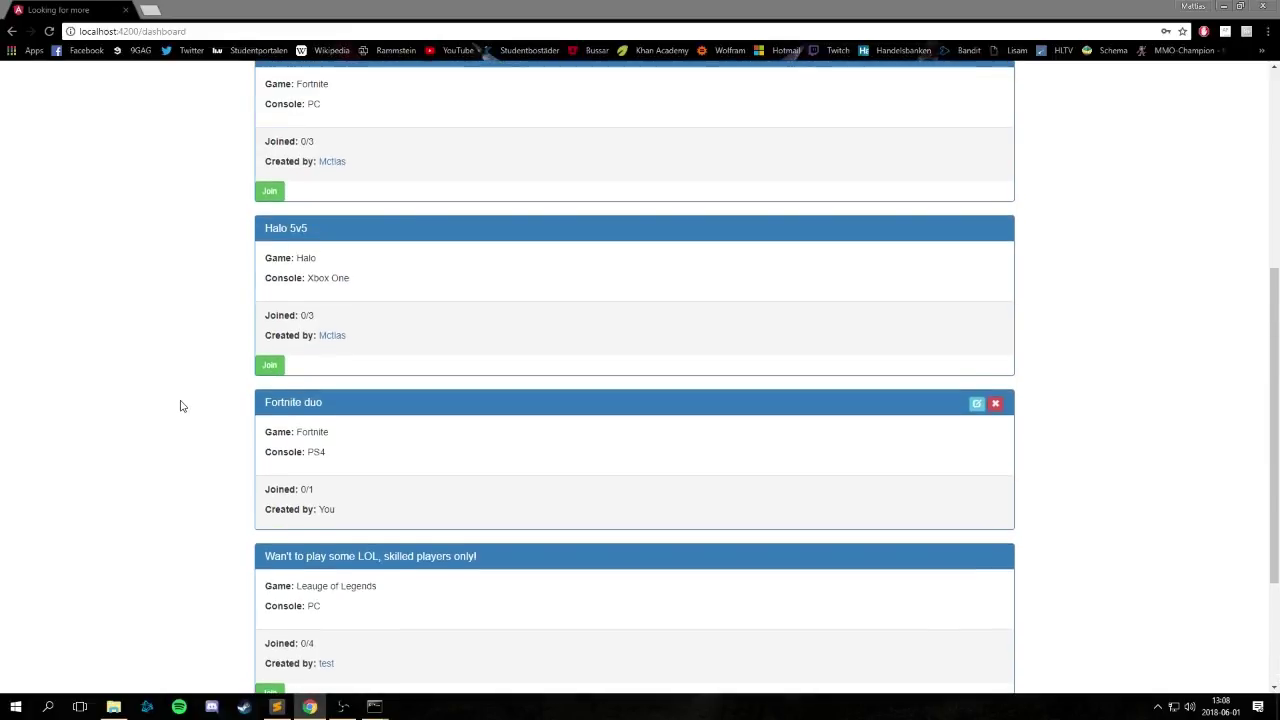
scroll(181, 404, up, 3)
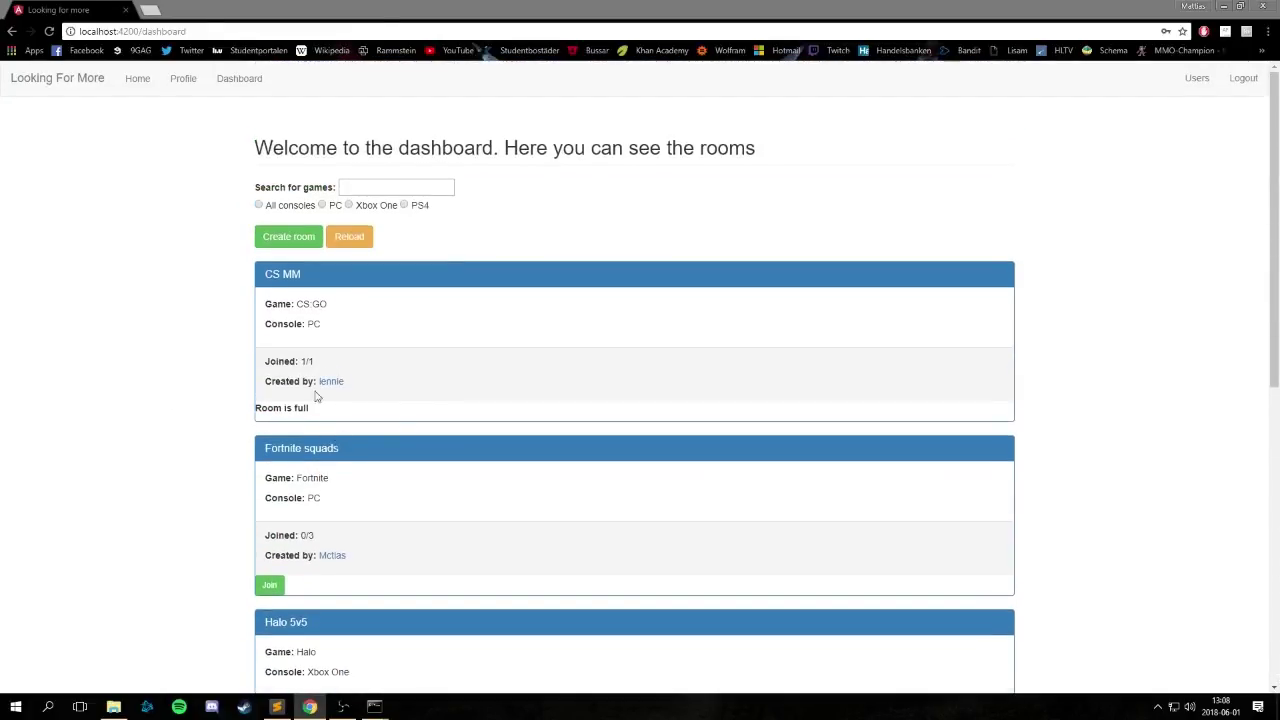
drag(313, 414, 229, 411)
Visit the home page and dashboard, log out, and switch to the project in Sublime Text.
click(229, 411)
click(137, 80)
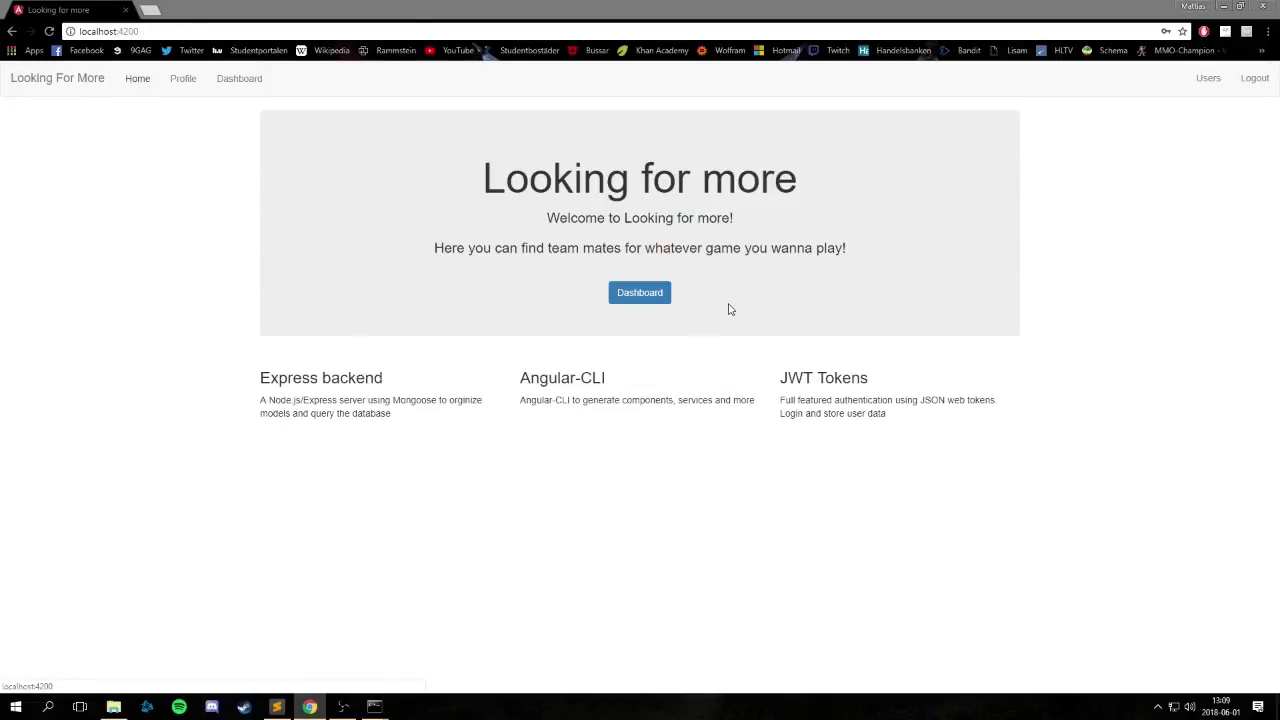
click(652, 295)
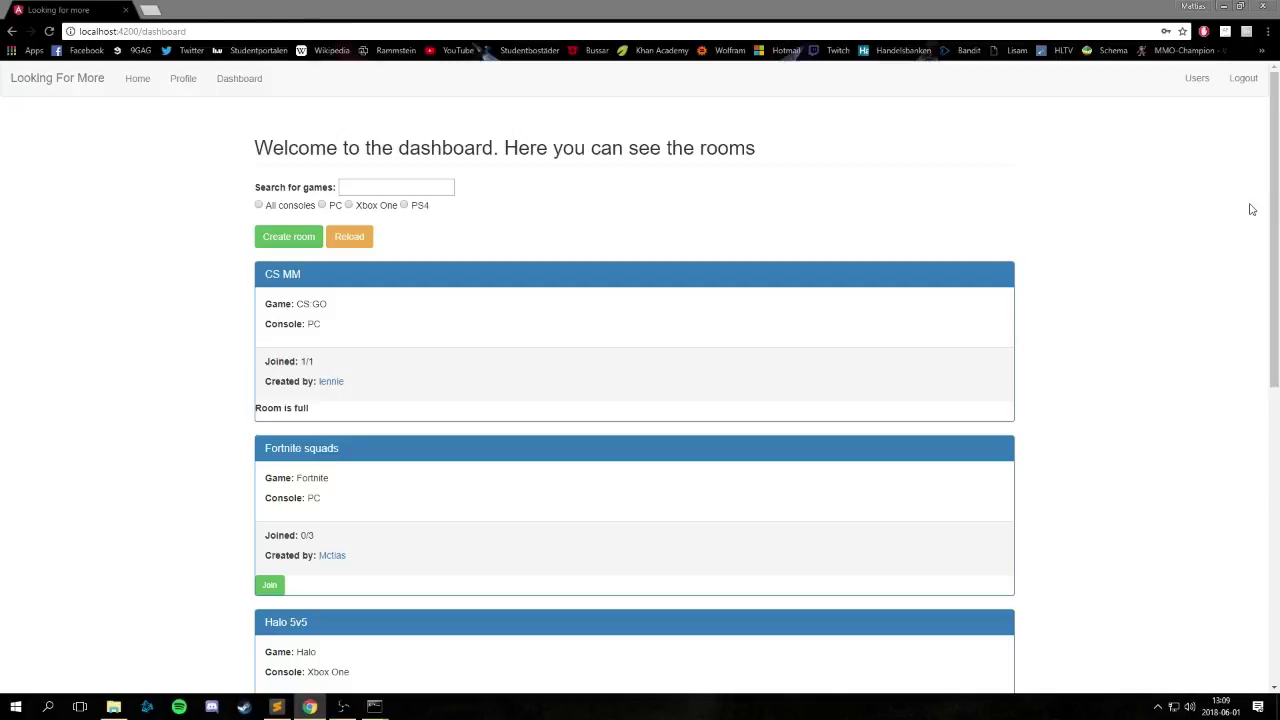
click(1243, 78)
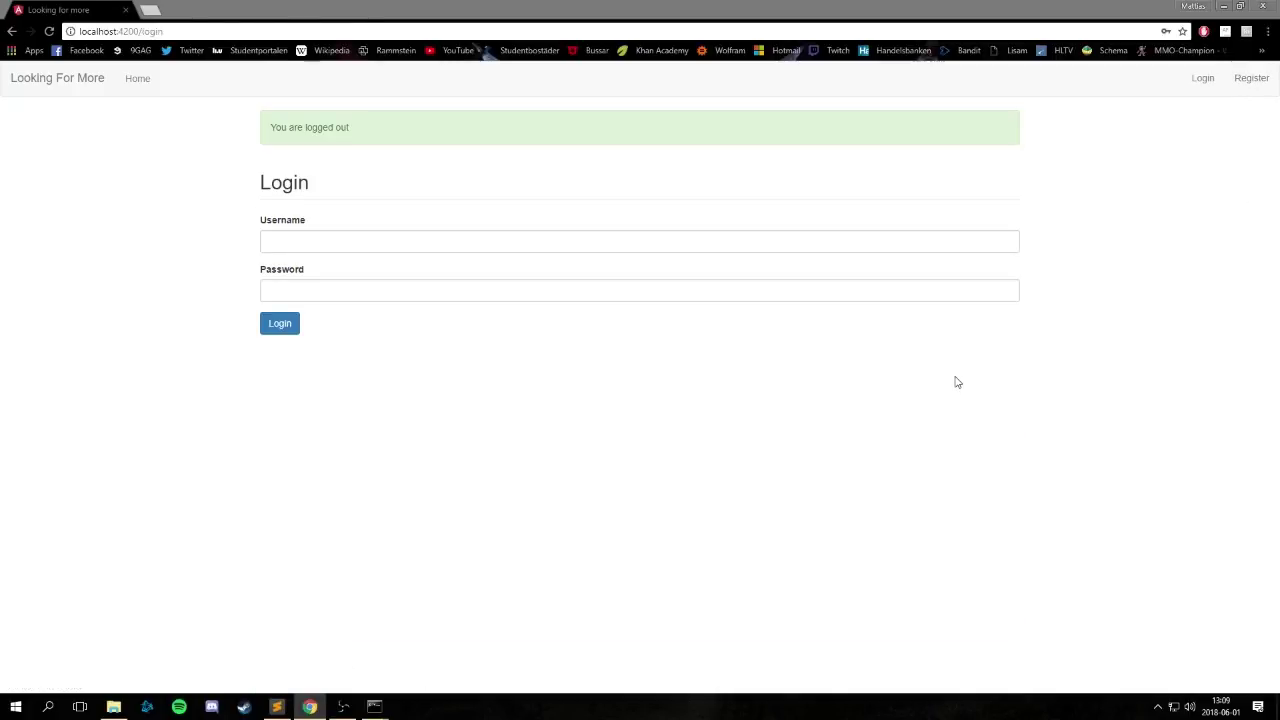
click(277, 707)
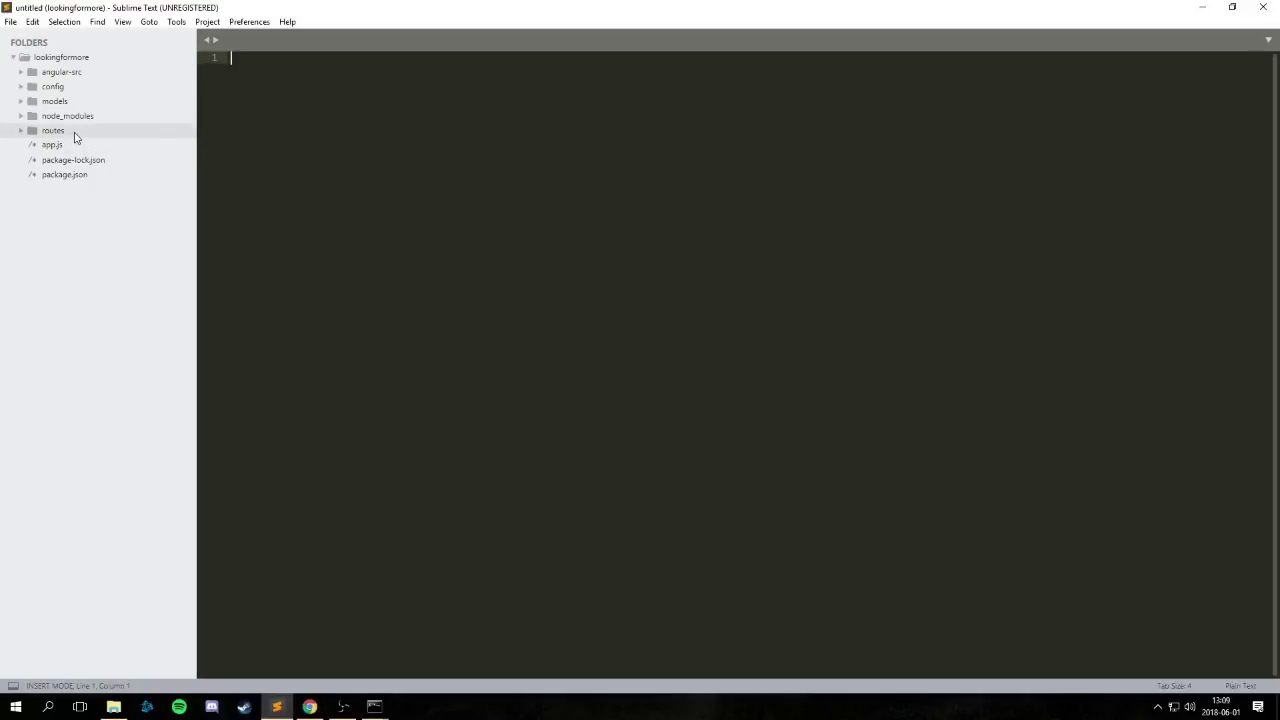
Expand the routes and models folders, review the room.js schema, then open routes/rooms.js.
click(74, 132)
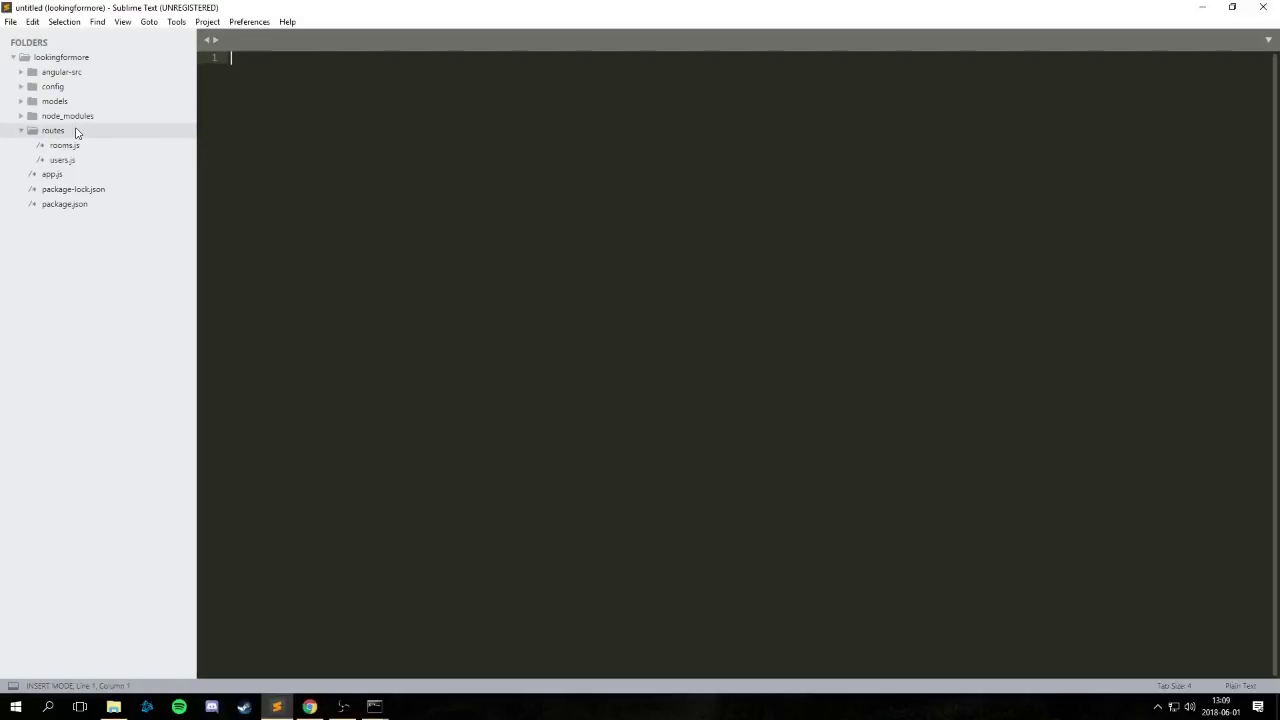
click(86, 103)
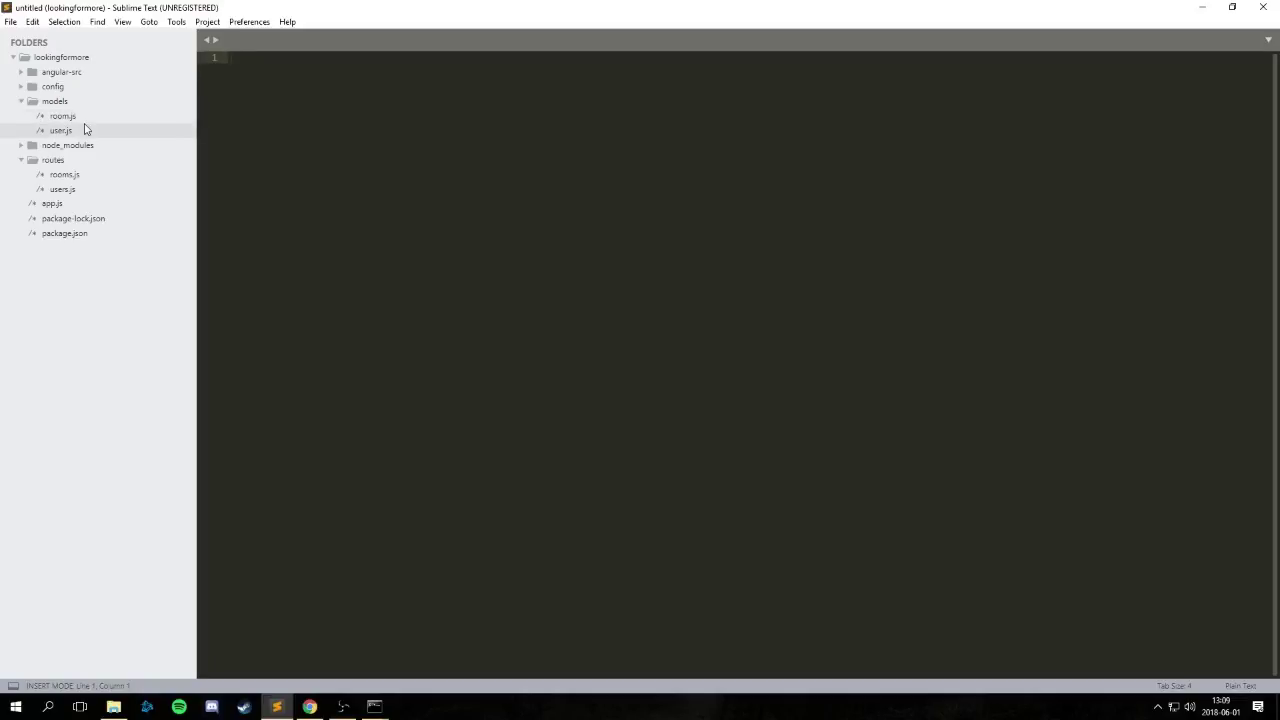
click(86, 123)
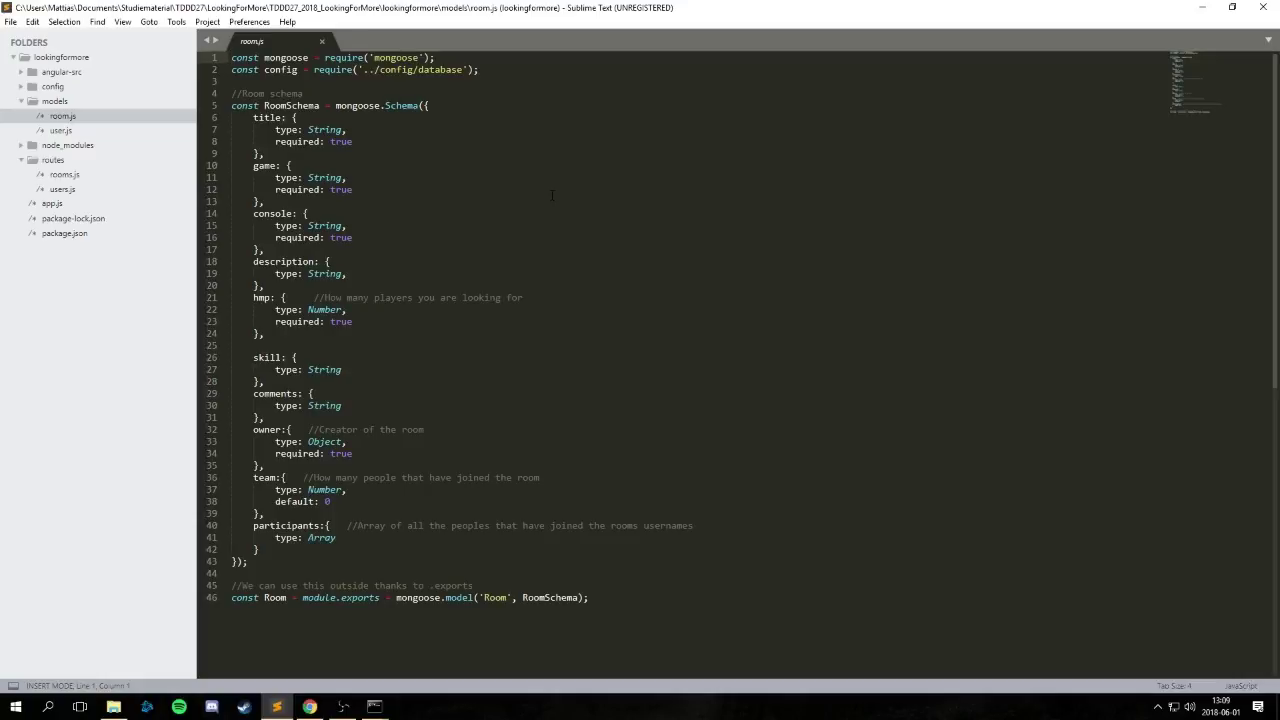
click(100, 174)
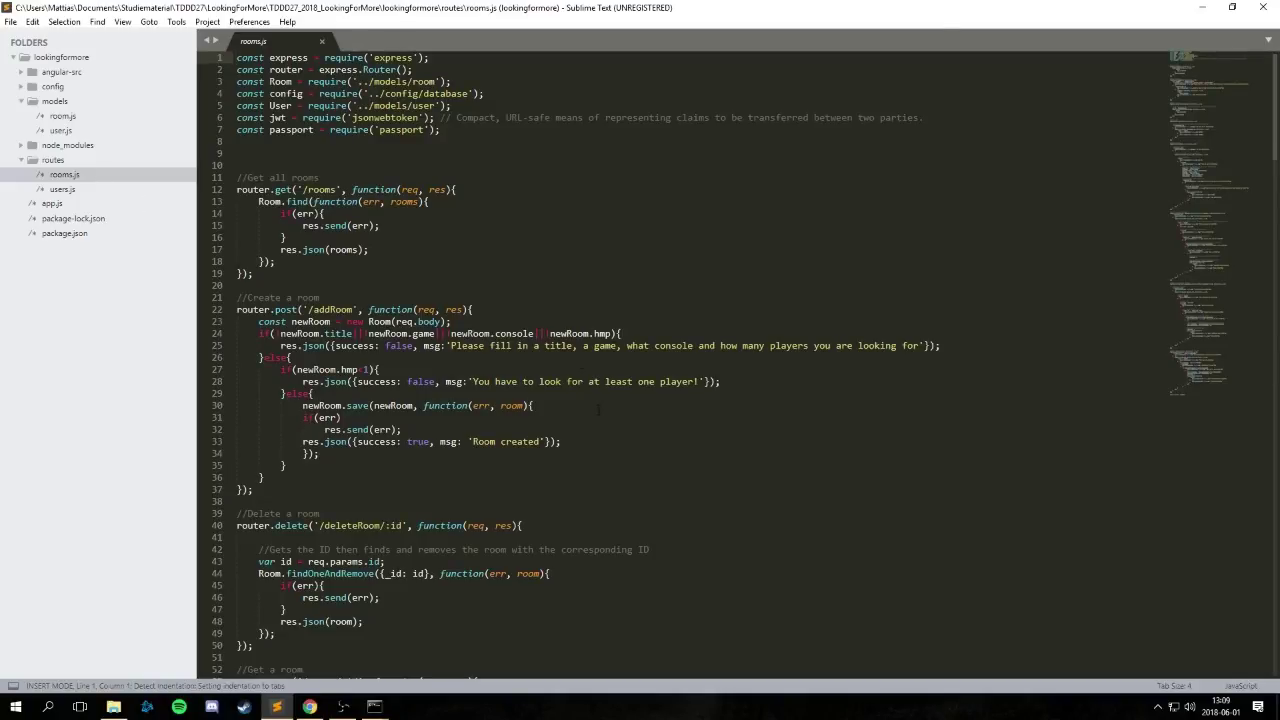
scroll(598, 408, down, 15)
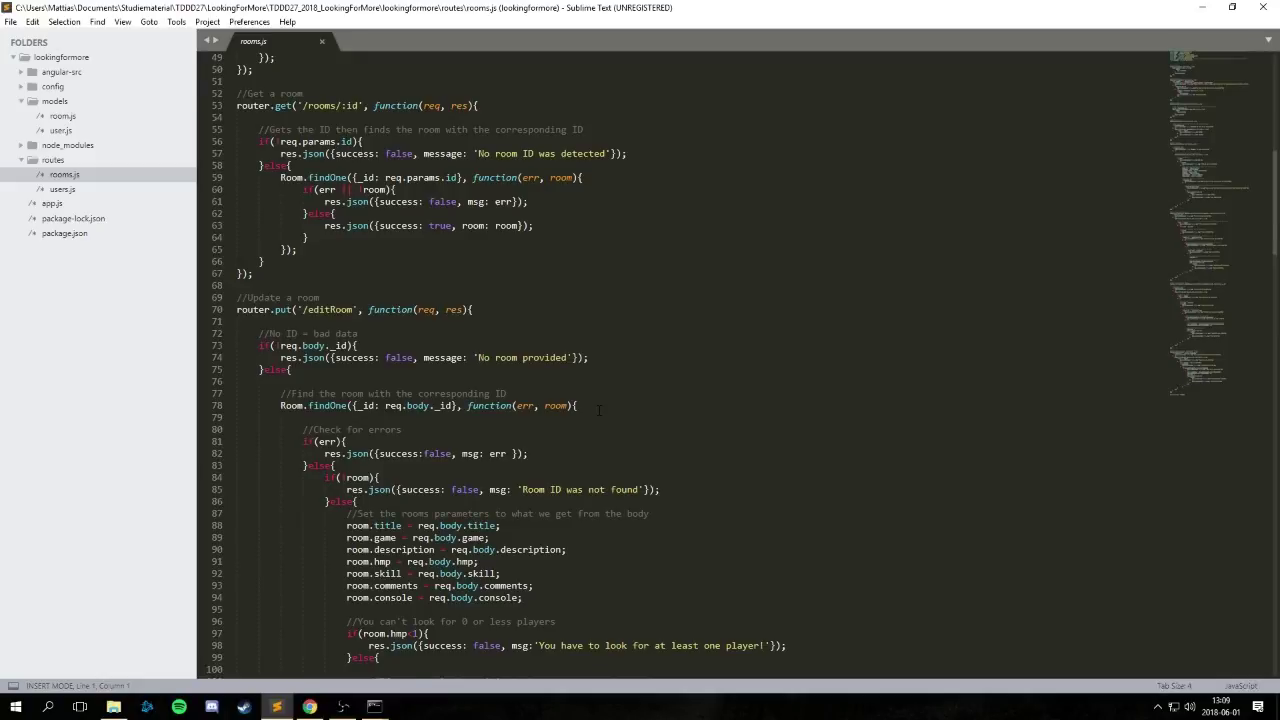
scroll(599, 410, down, 16)
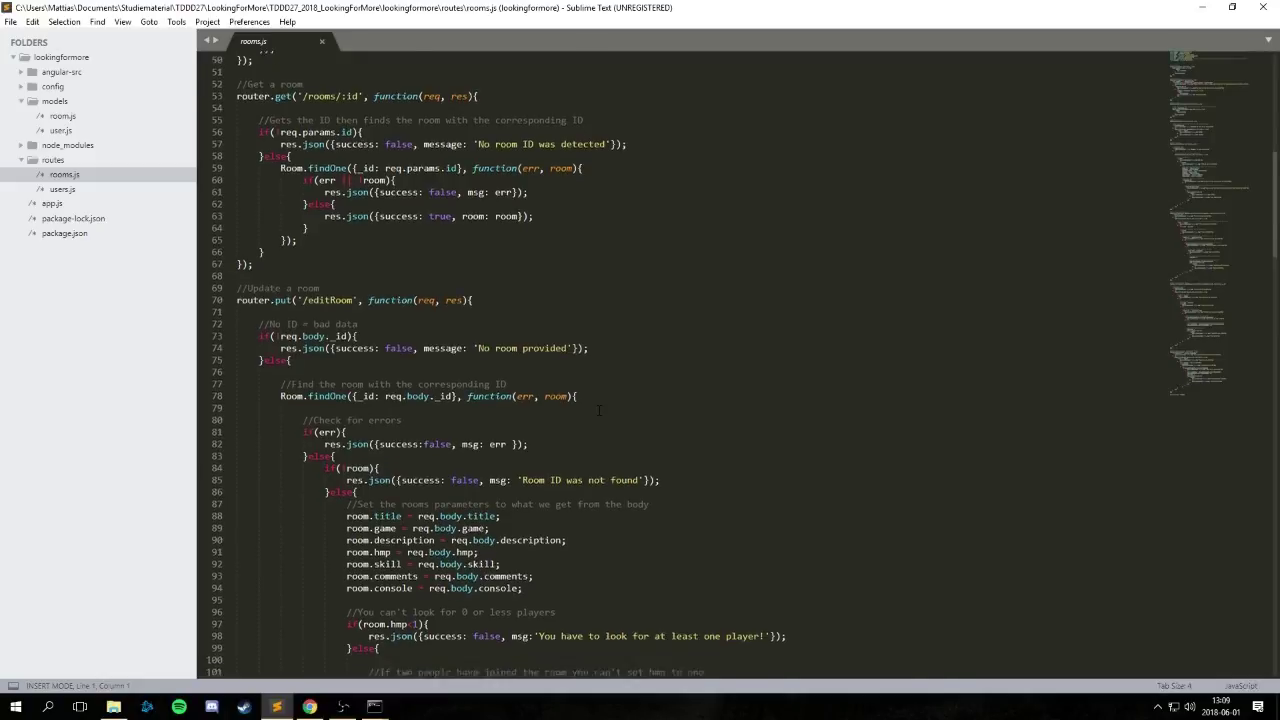
scroll(599, 410, down, 6)
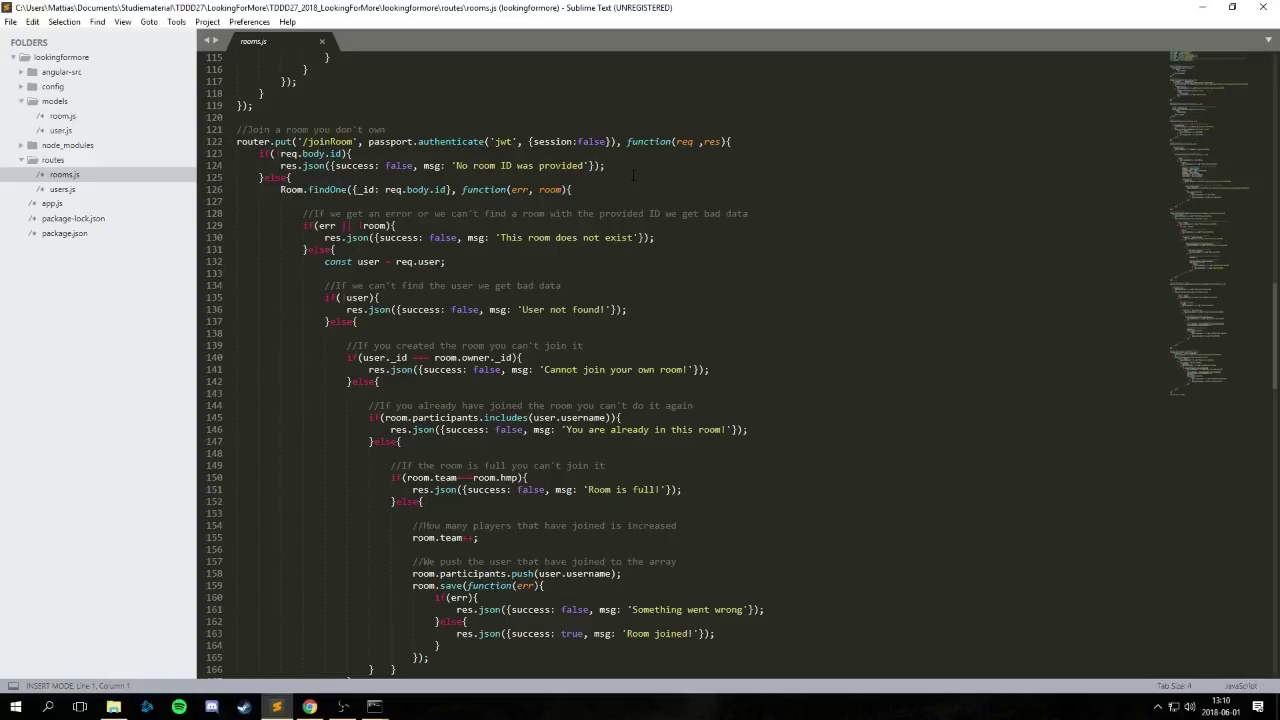
click(323, 189)
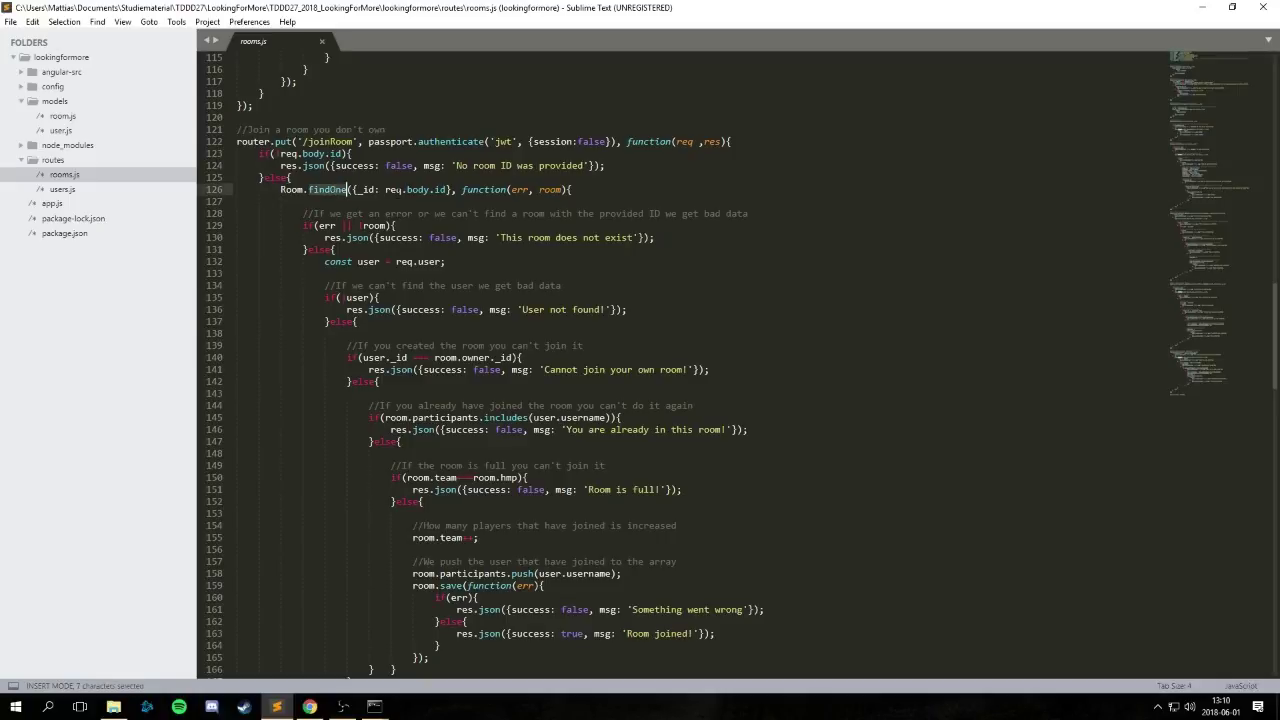
click(365, 225)
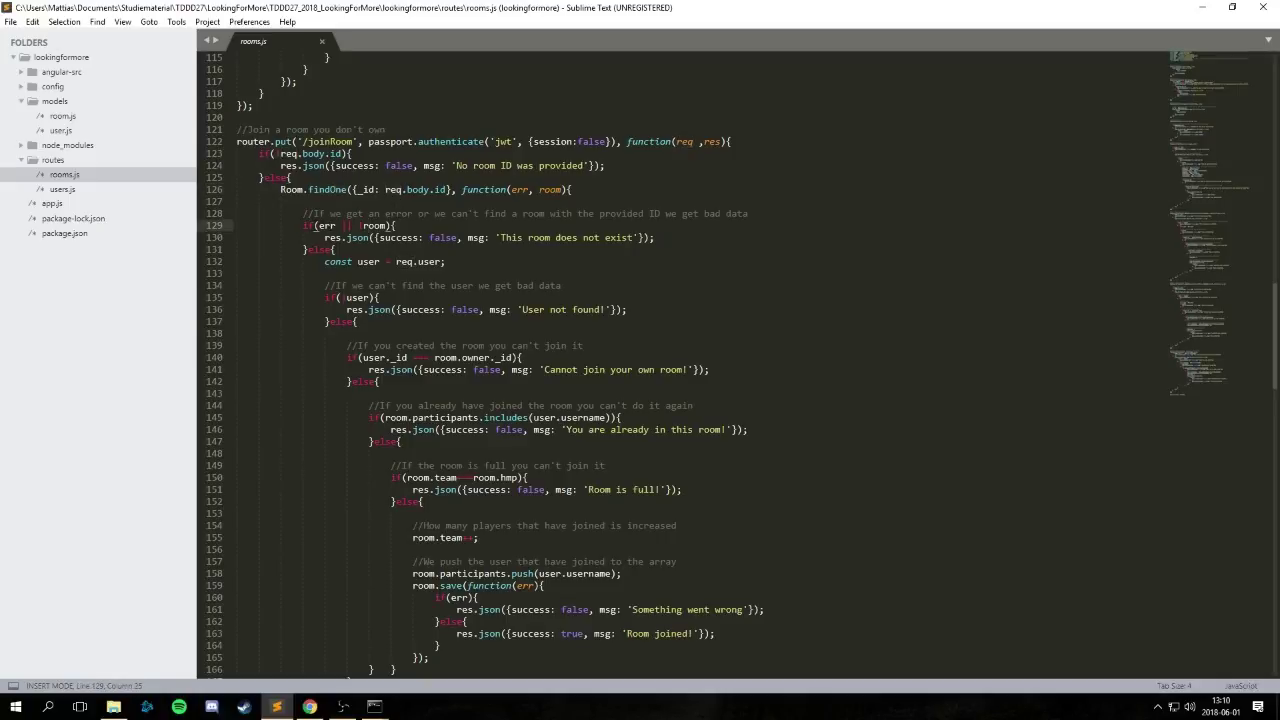
drag(602, 237, 303, 225)
click(631, 259)
scroll(631, 328, down, 3)
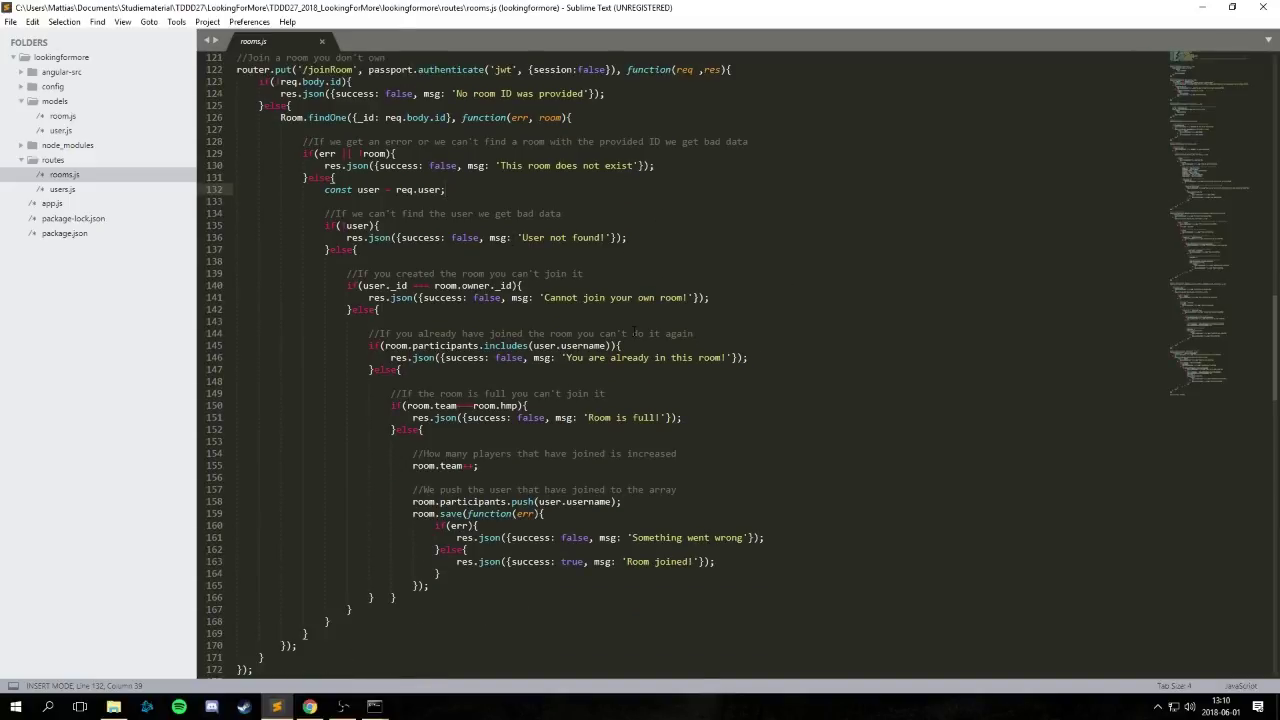